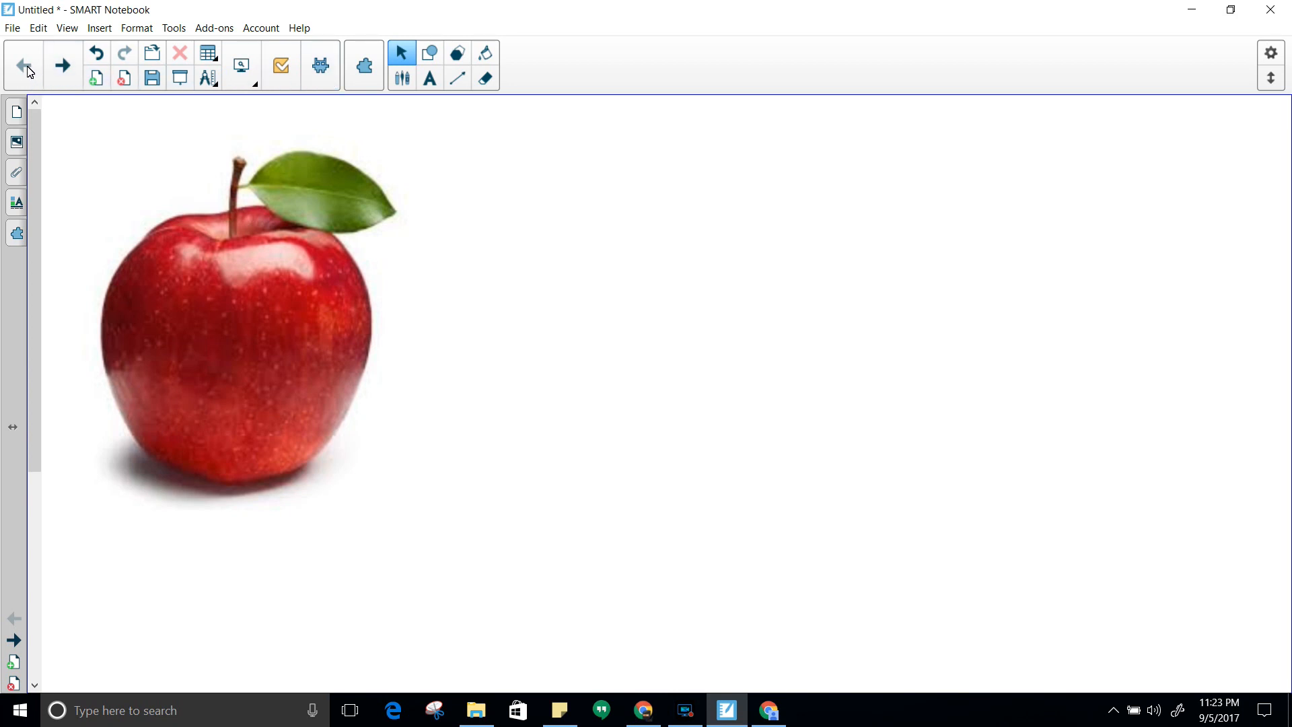
Step: Add a blank page after the apple page, switch between the two pages, and return to the apple page
click(16, 113)
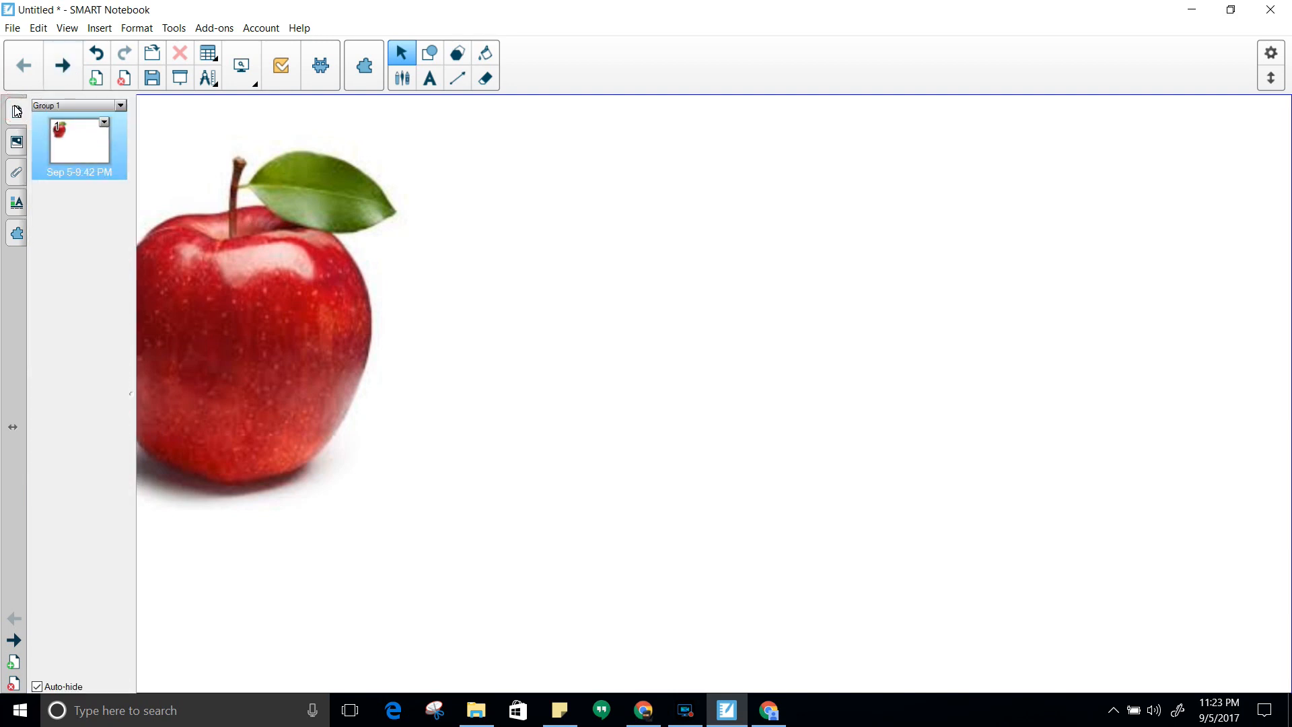
click(99, 86)
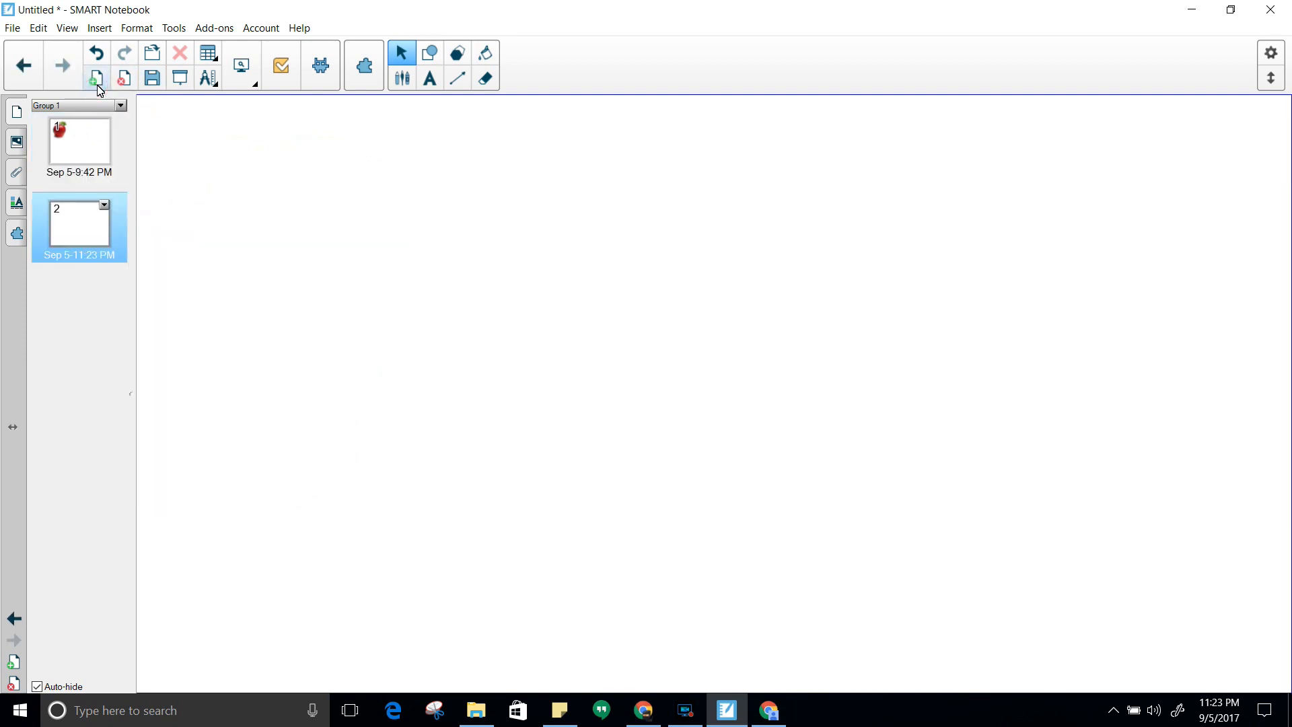
click(25, 66)
click(63, 65)
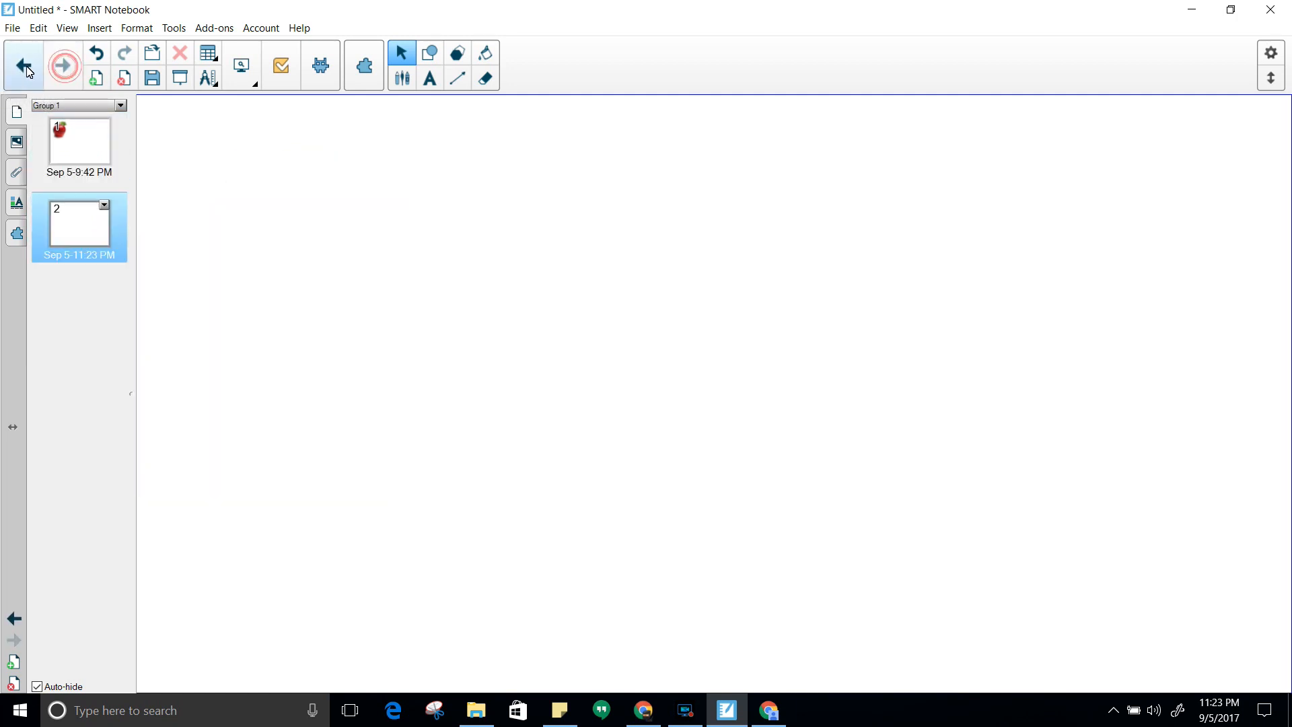
click(24, 66)
click(62, 65)
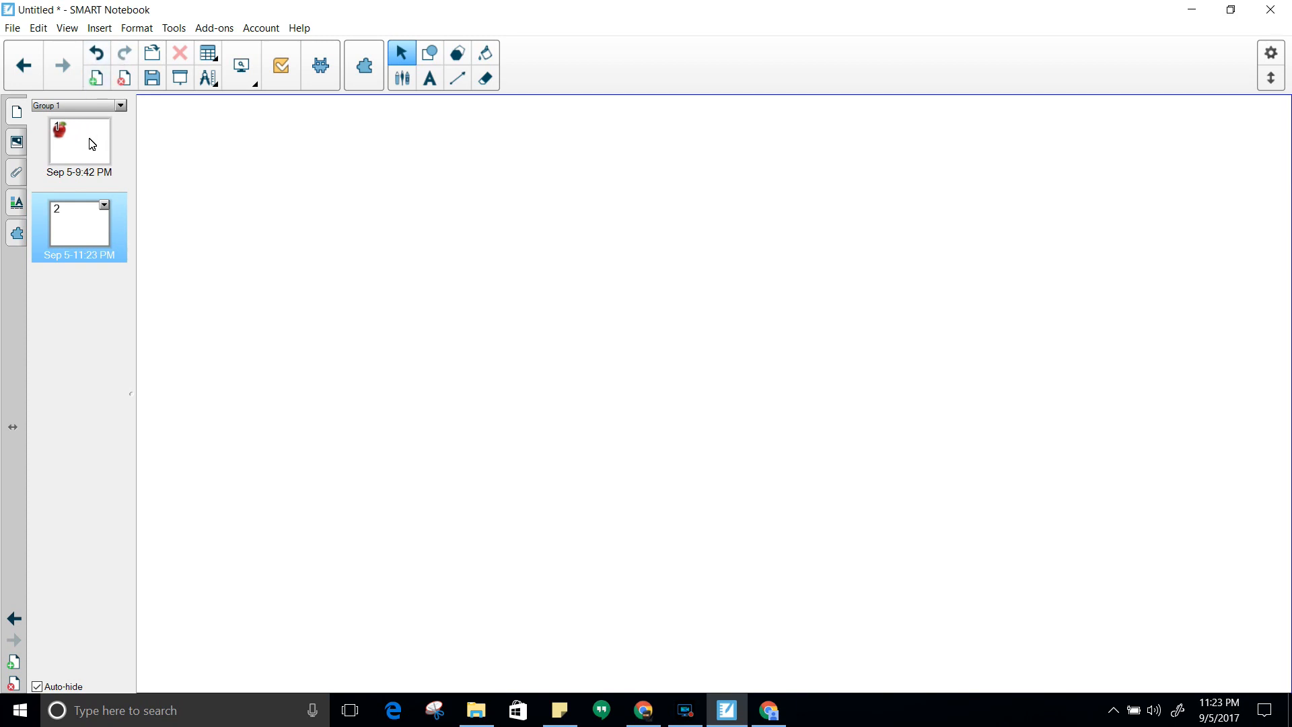
click(92, 143)
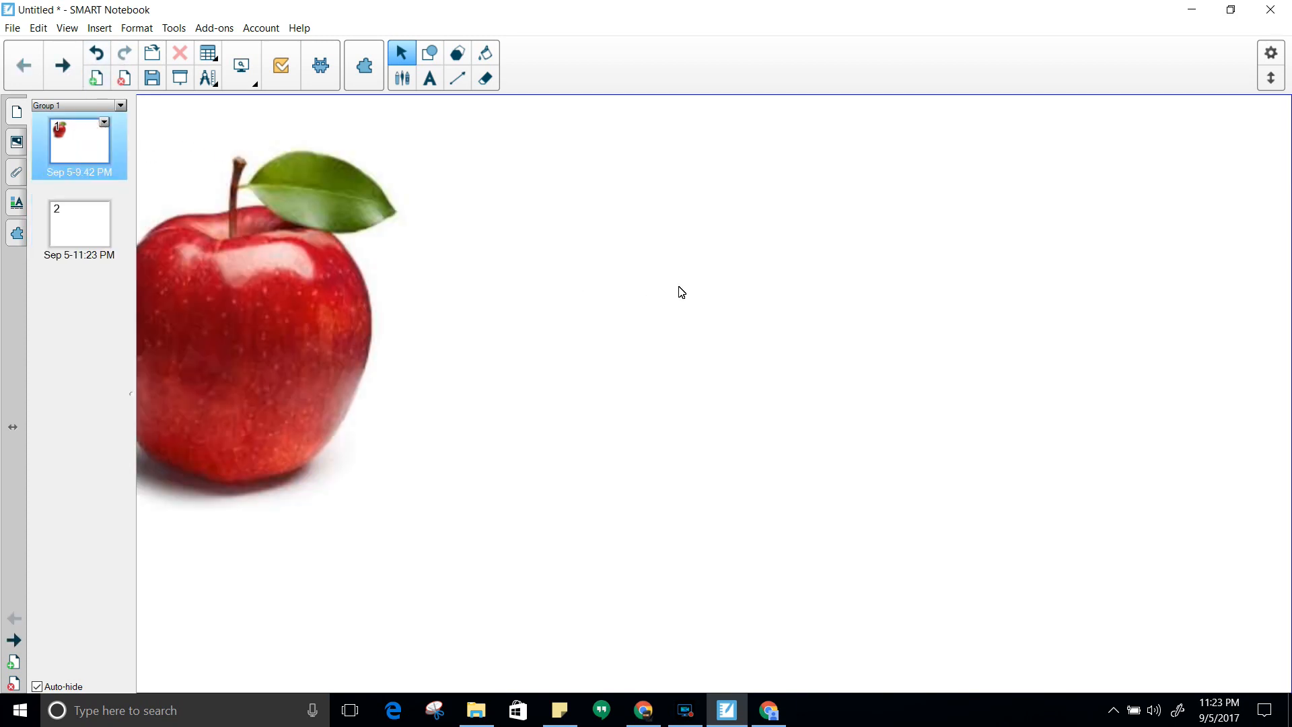
click(638, 304)
click(661, 269)
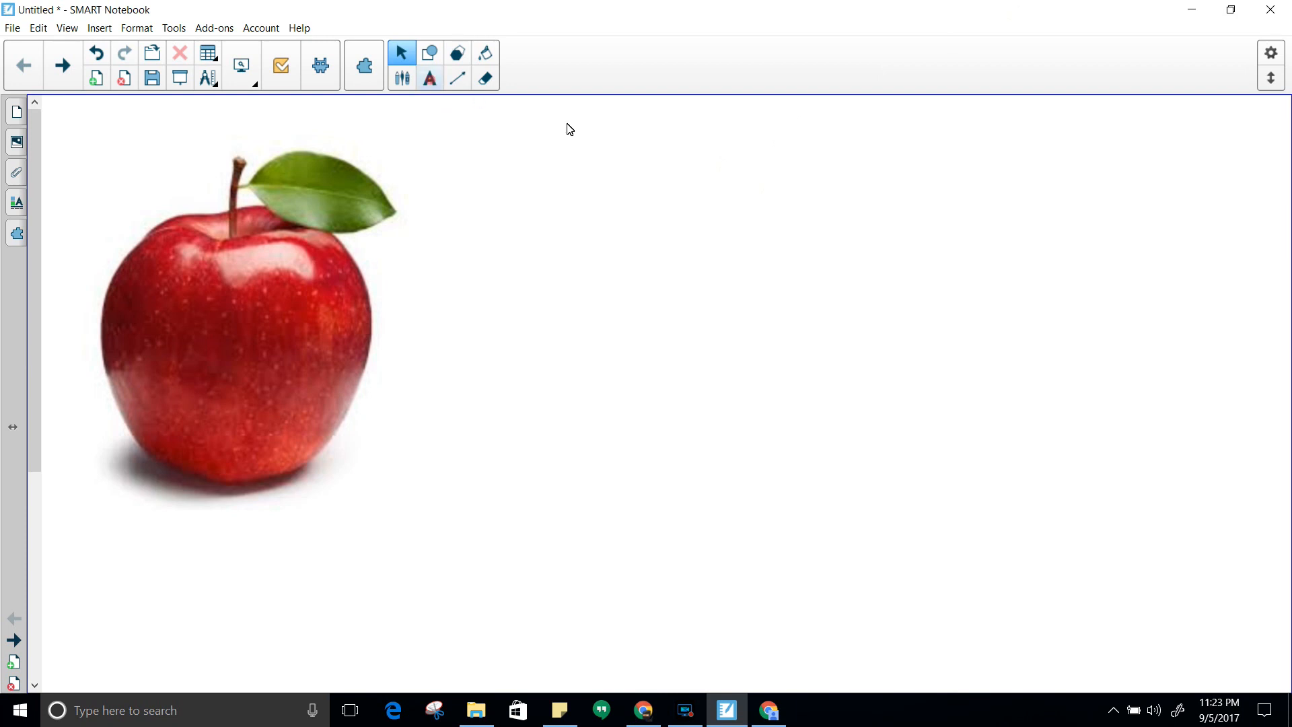
Step: Add the text "Apple" in Arial 16 beside the apple picture
click(429, 78)
click(597, 242)
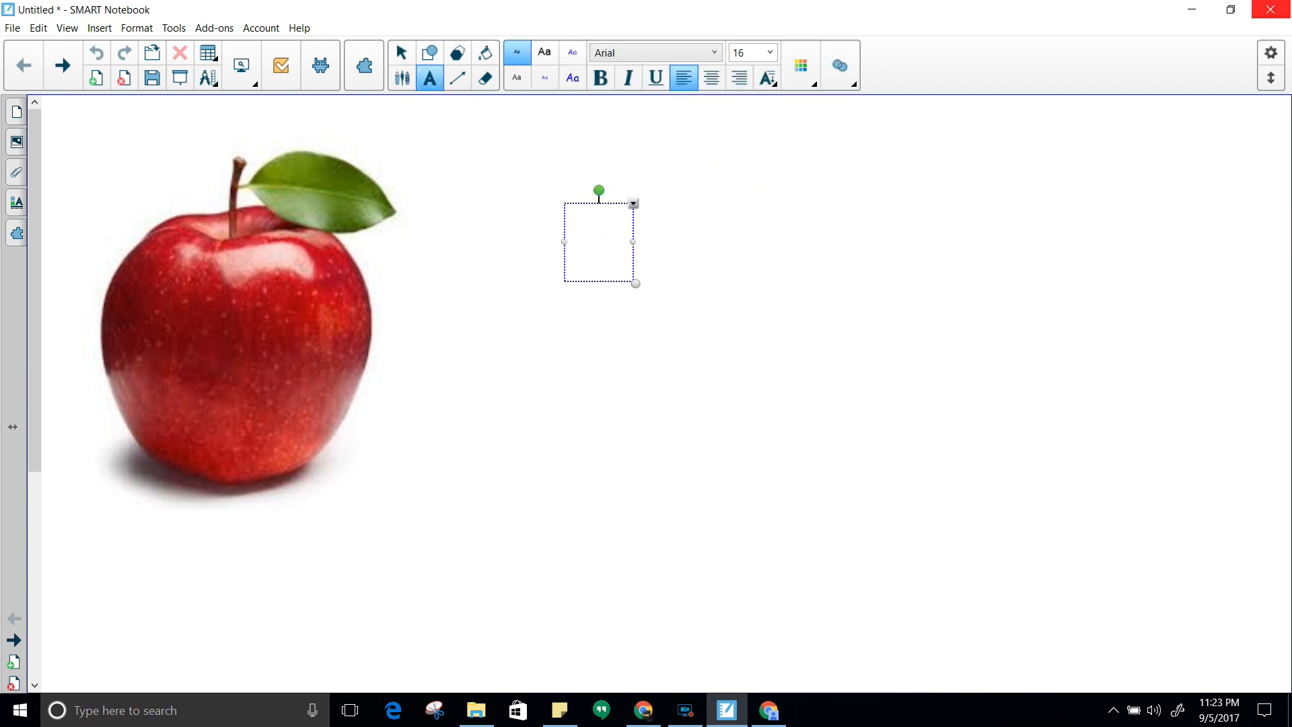
text(A)
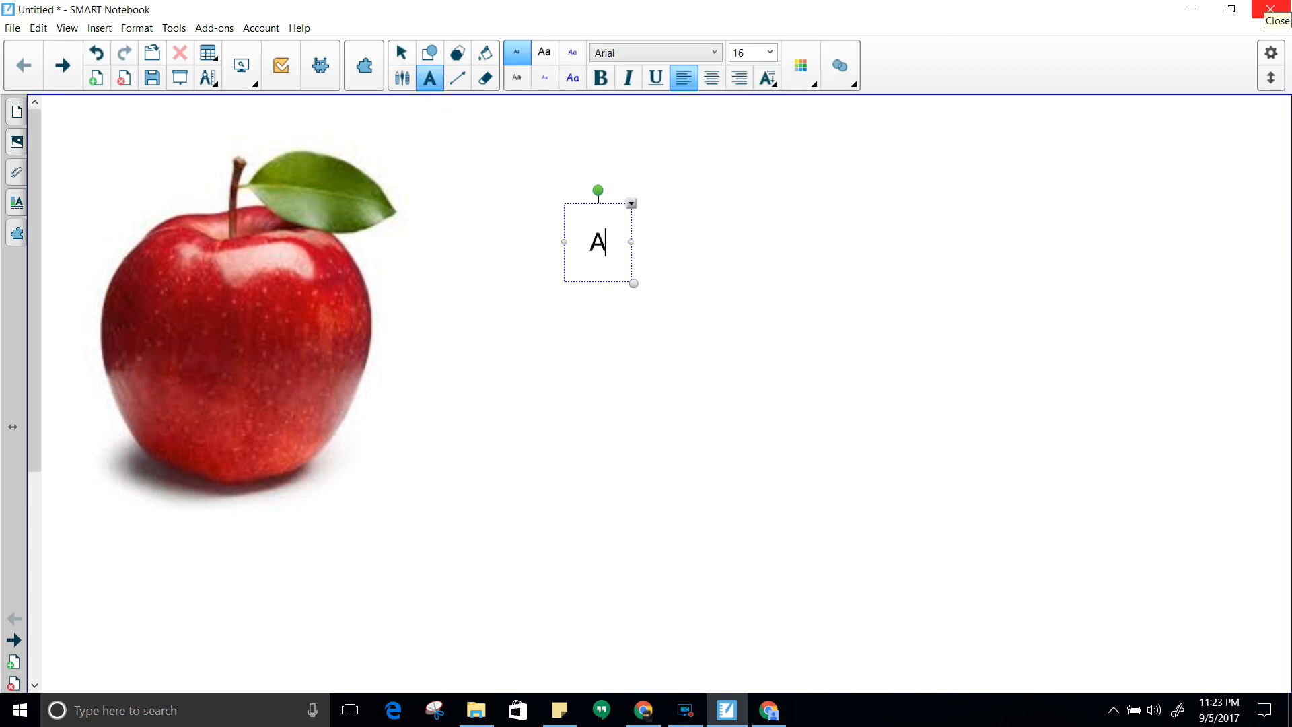
text(pple)
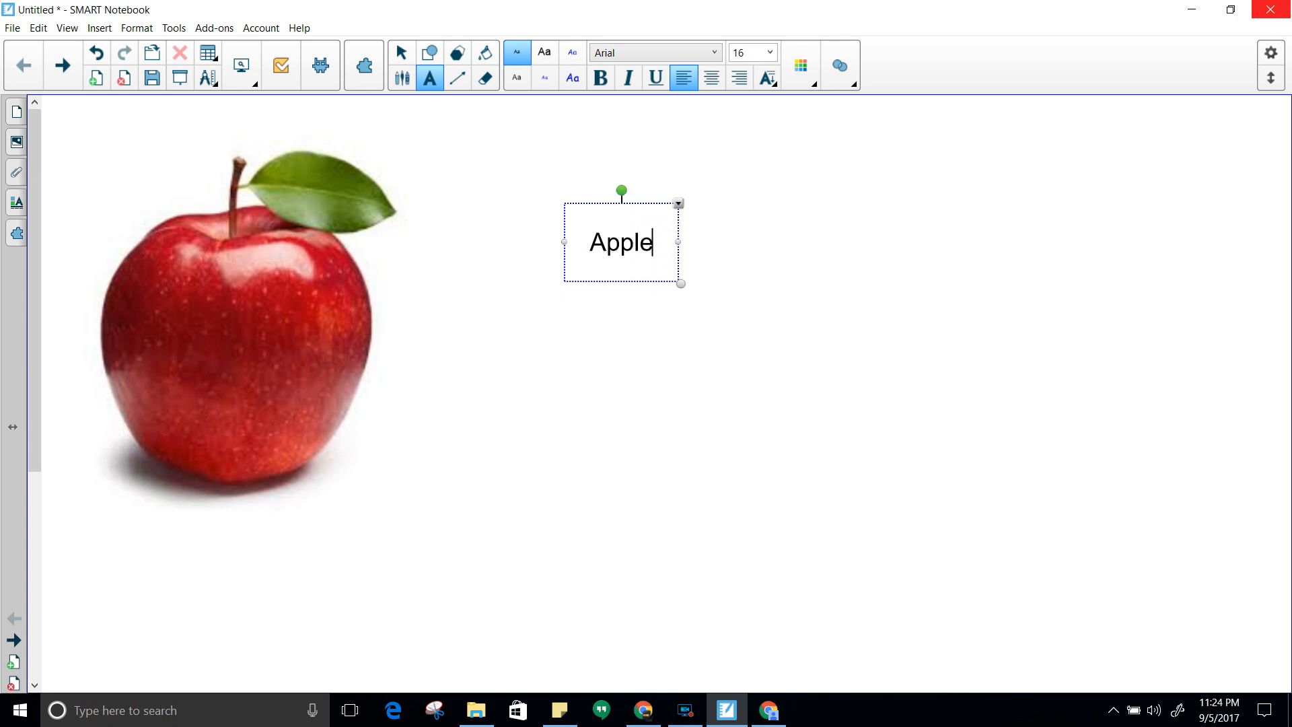
click(890, 235)
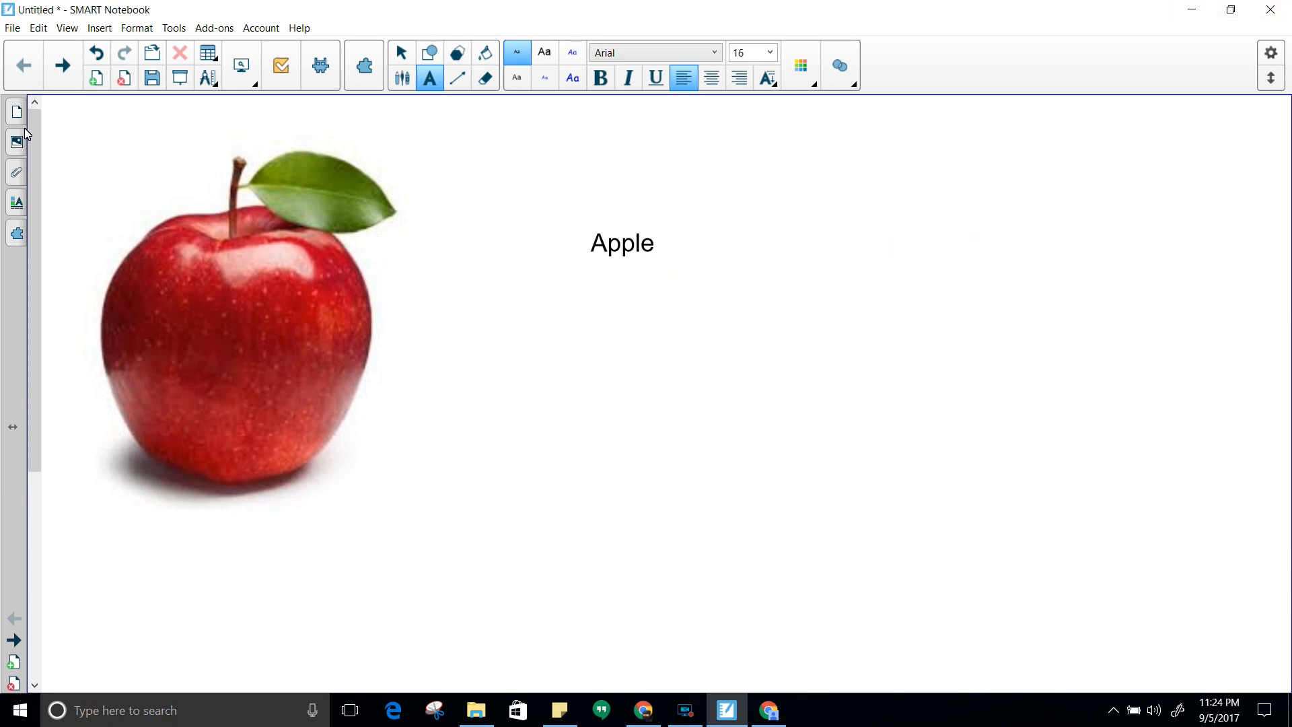
Step: Undo the addition of the "Apple" text and redo it
click(95, 53)
click(132, 57)
Step: Examine the blank second page's page options and the file commands, and return to the apple page
click(16, 113)
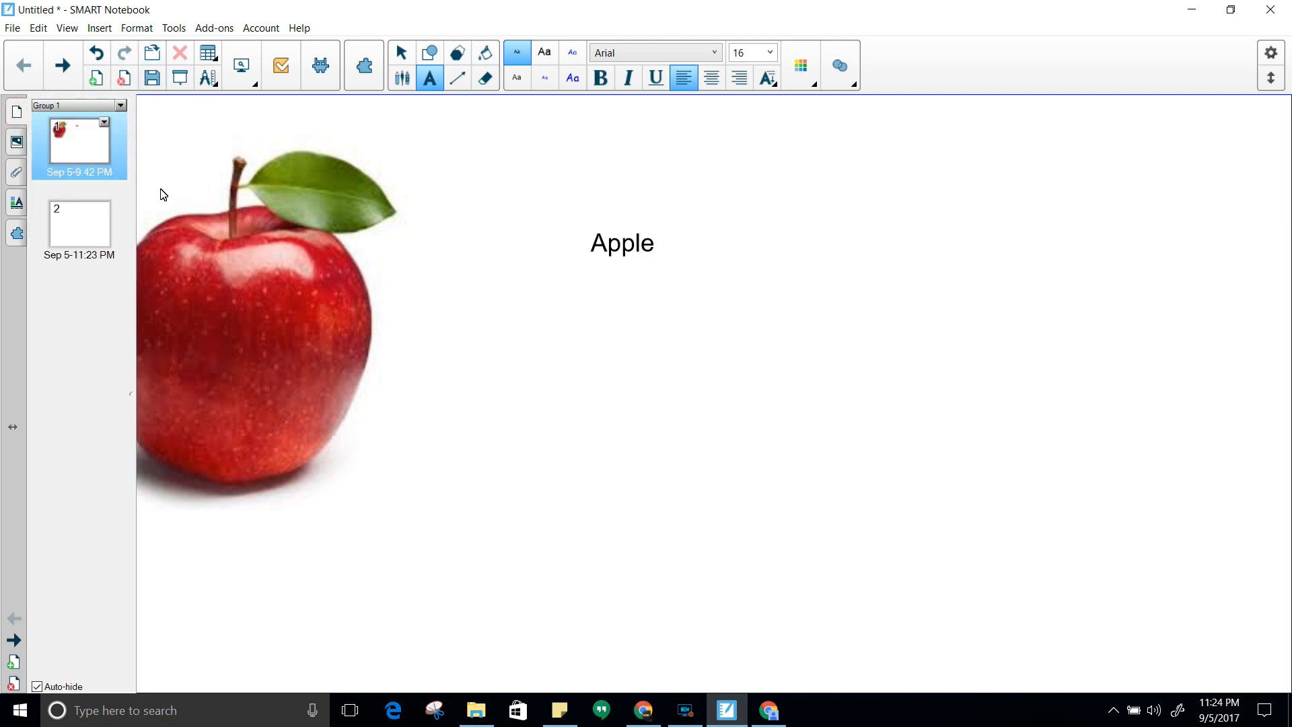
click(74, 220)
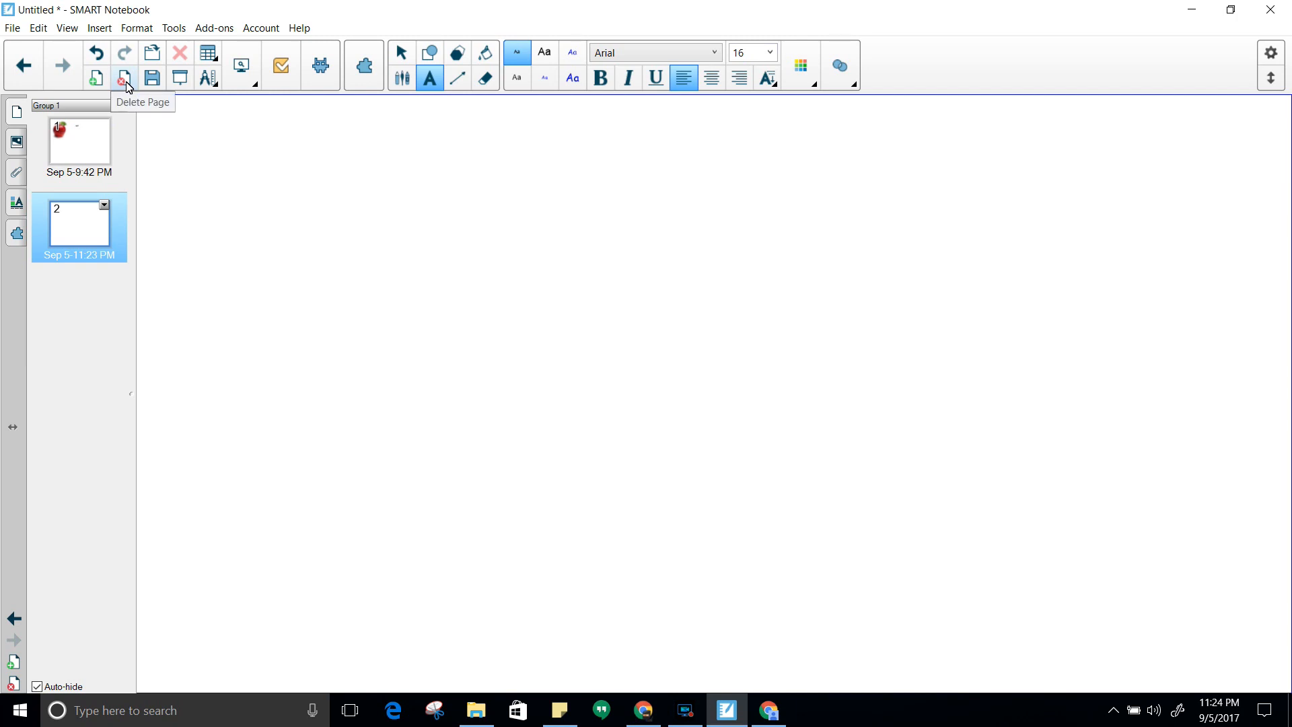
click(104, 205)
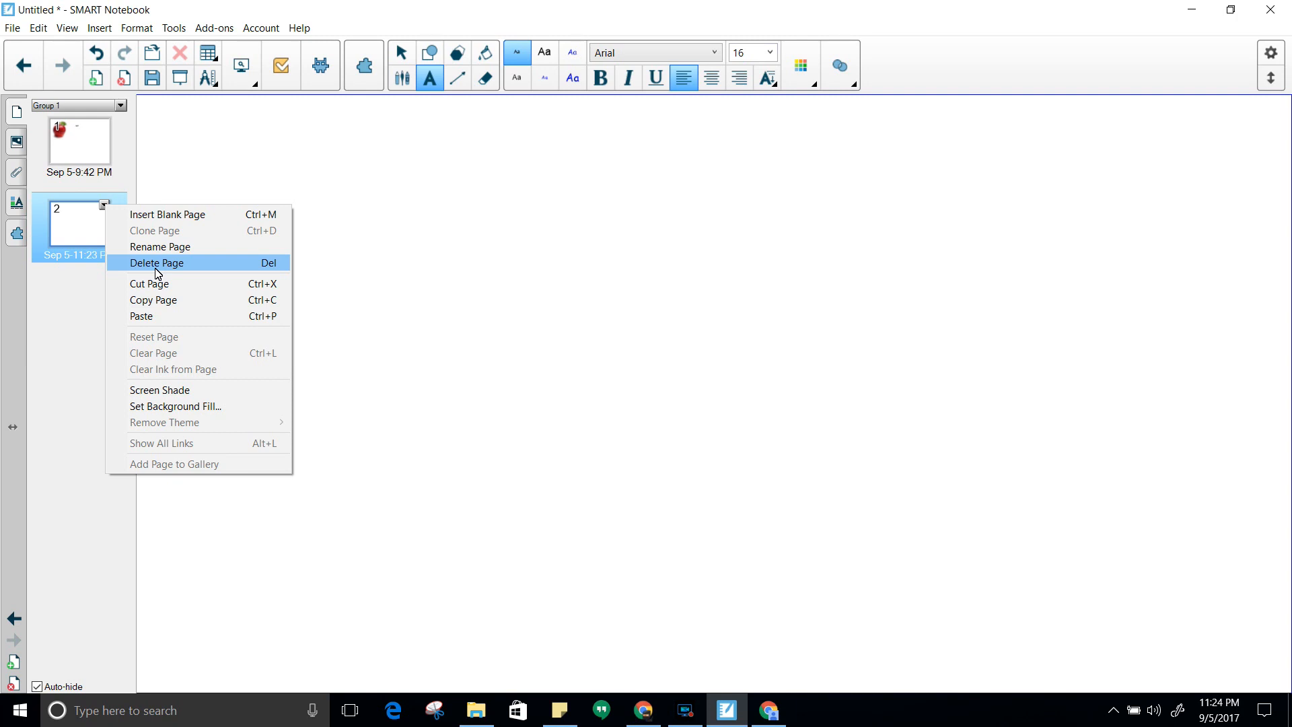
click(397, 235)
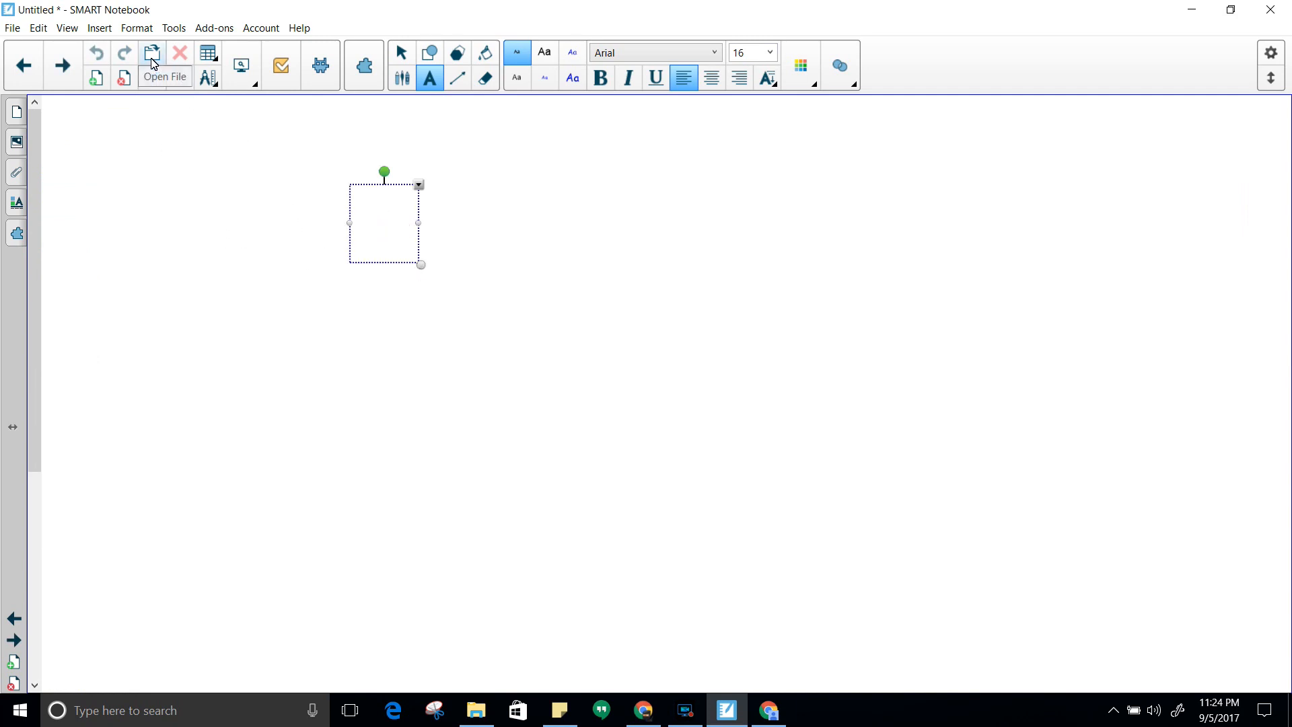
click(11, 28)
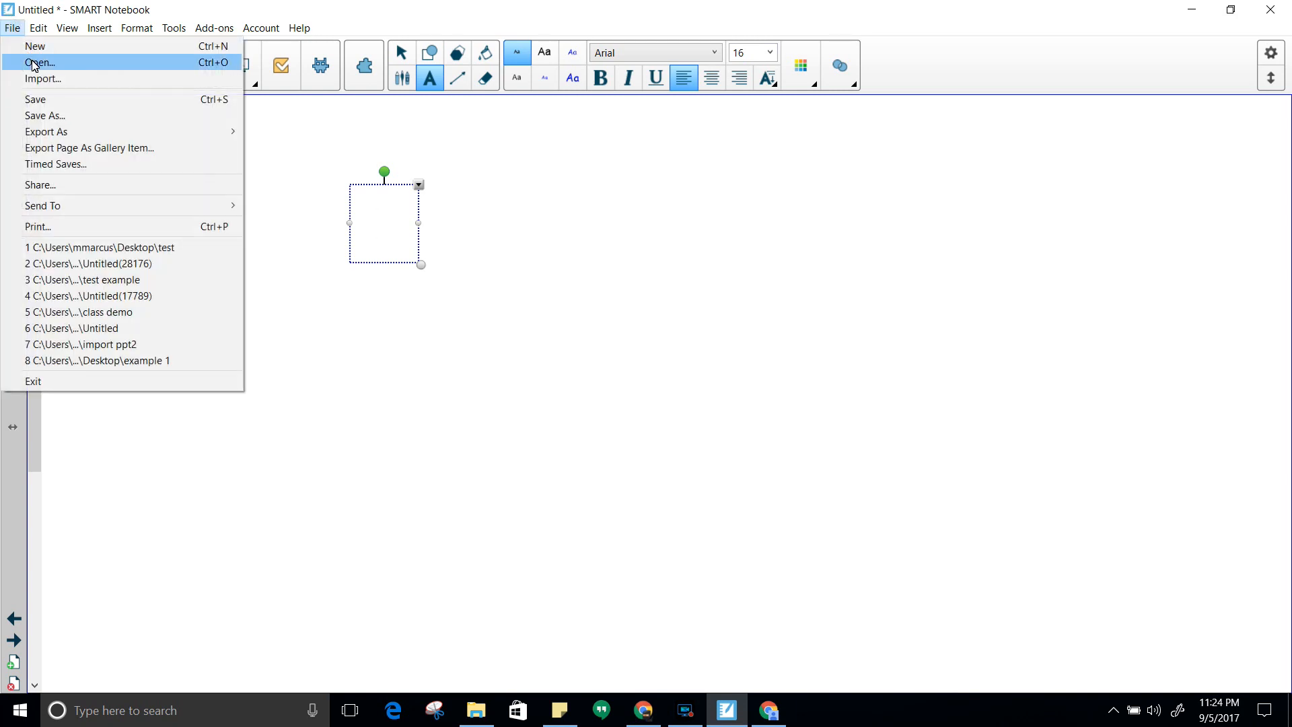
click(354, 163)
click(351, 161)
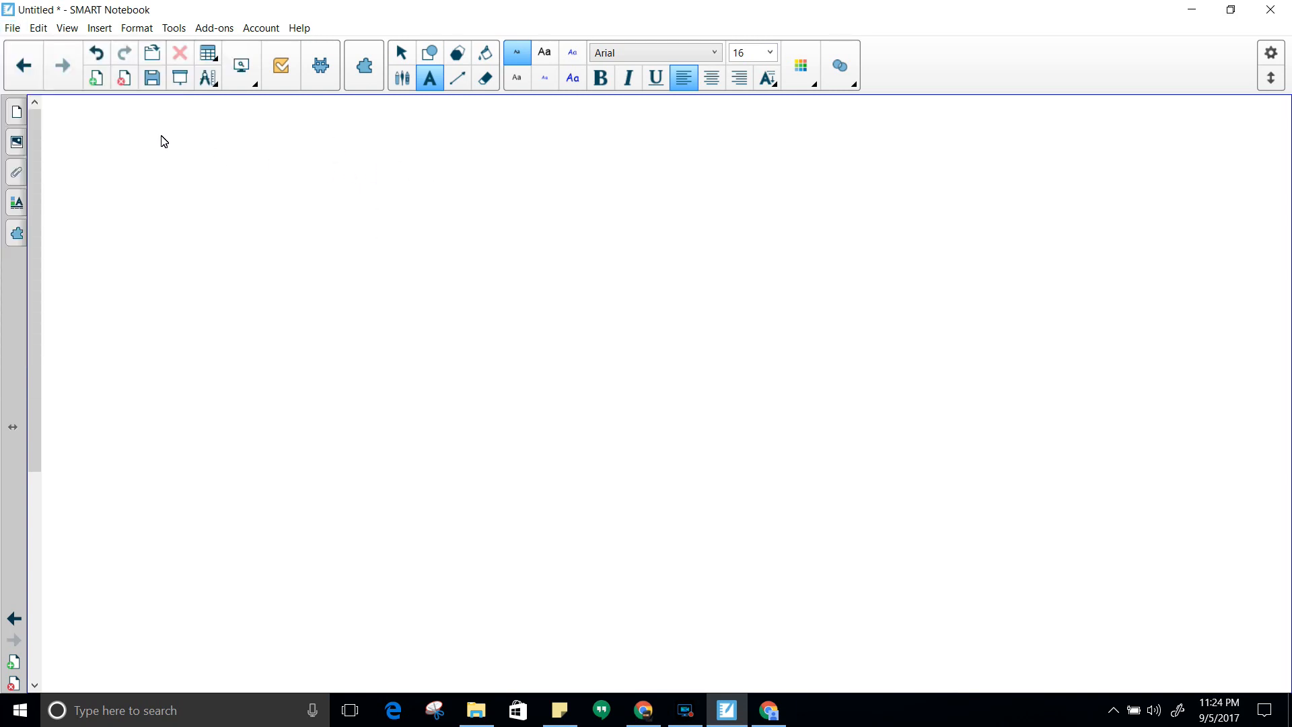
click(16, 113)
click(71, 143)
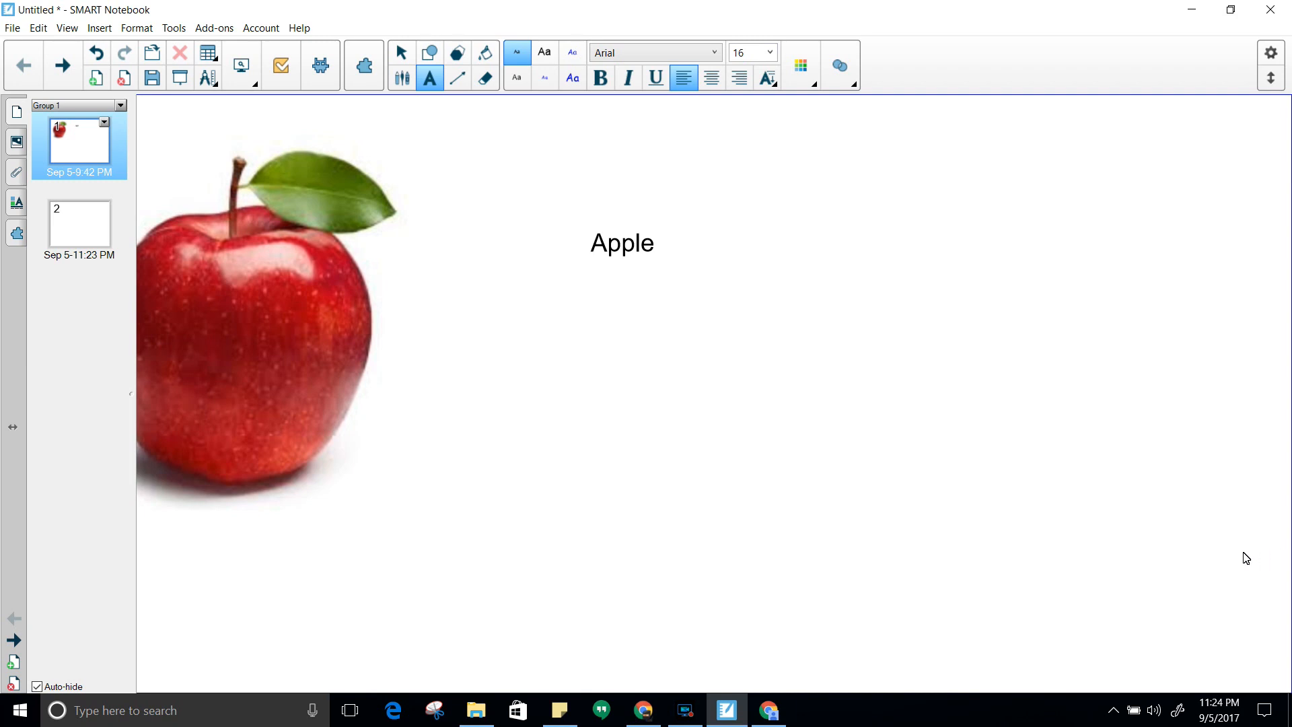
Step: Delete the "Apple" text as a selected object and undo the deletion
click(624, 248)
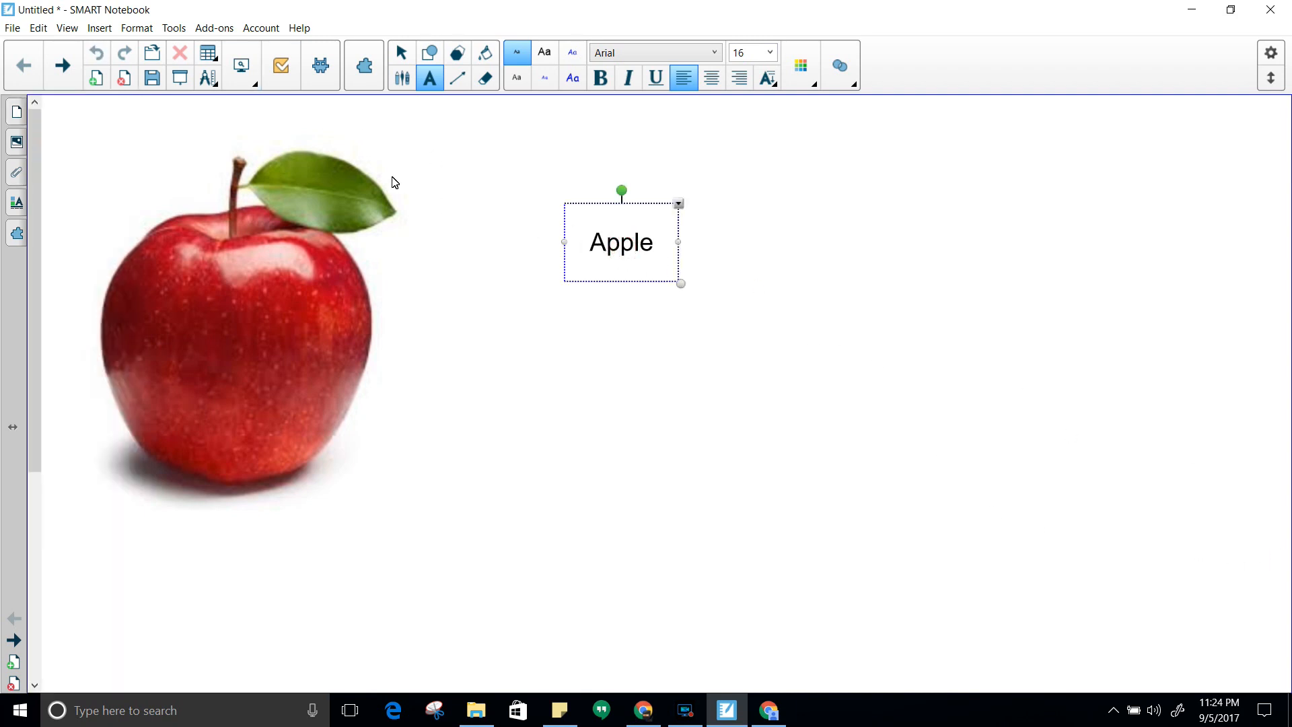
click(180, 58)
click(404, 53)
click(471, 115)
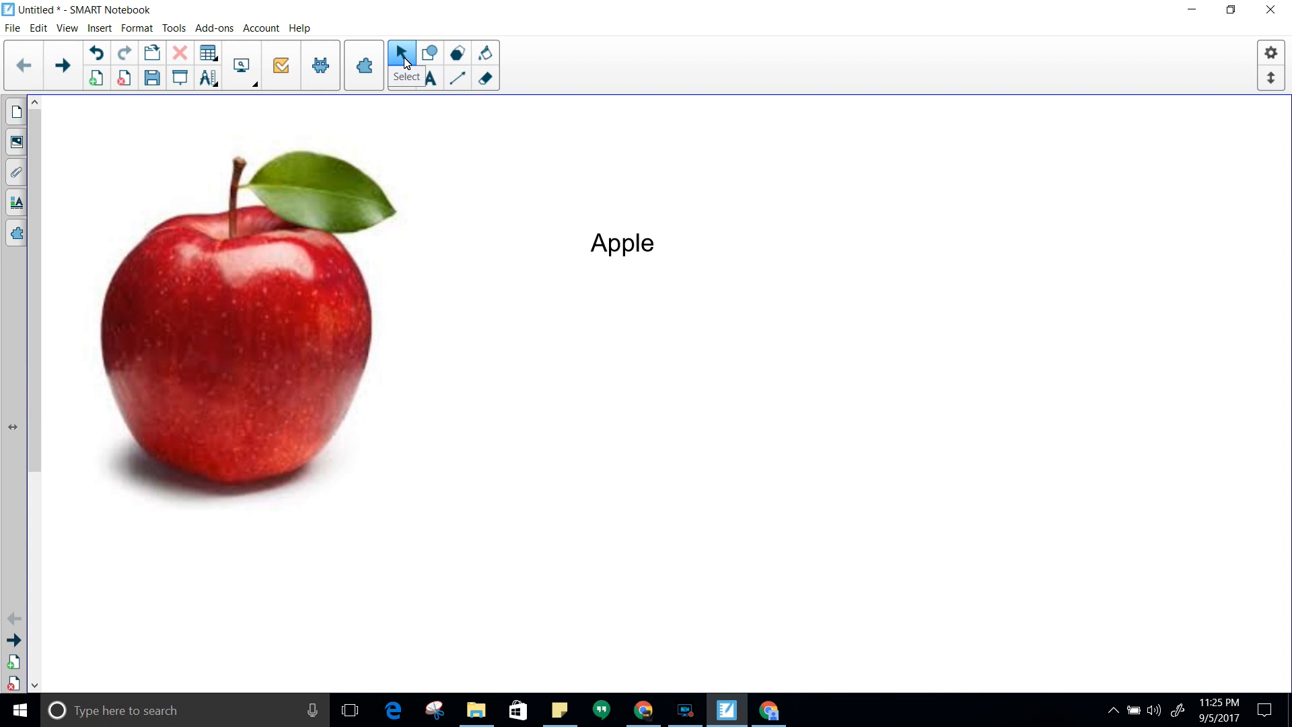
click(628, 246)
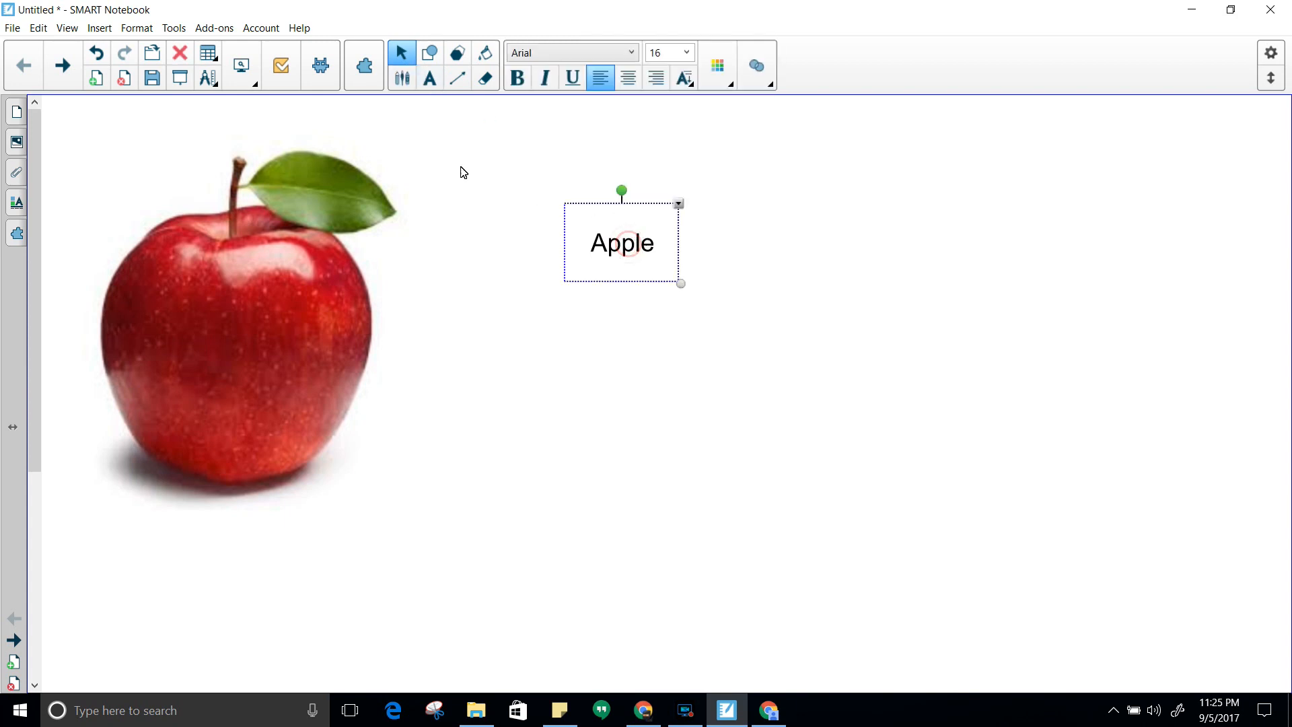
click(179, 53)
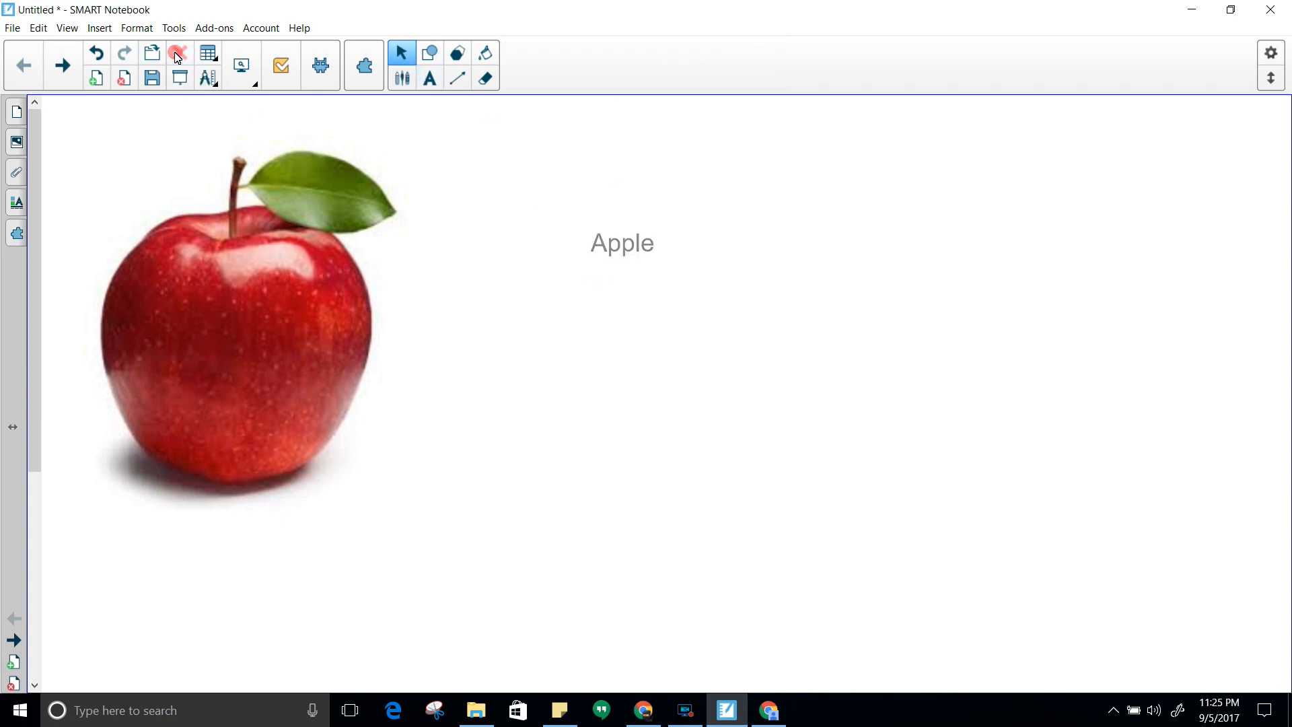
click(96, 53)
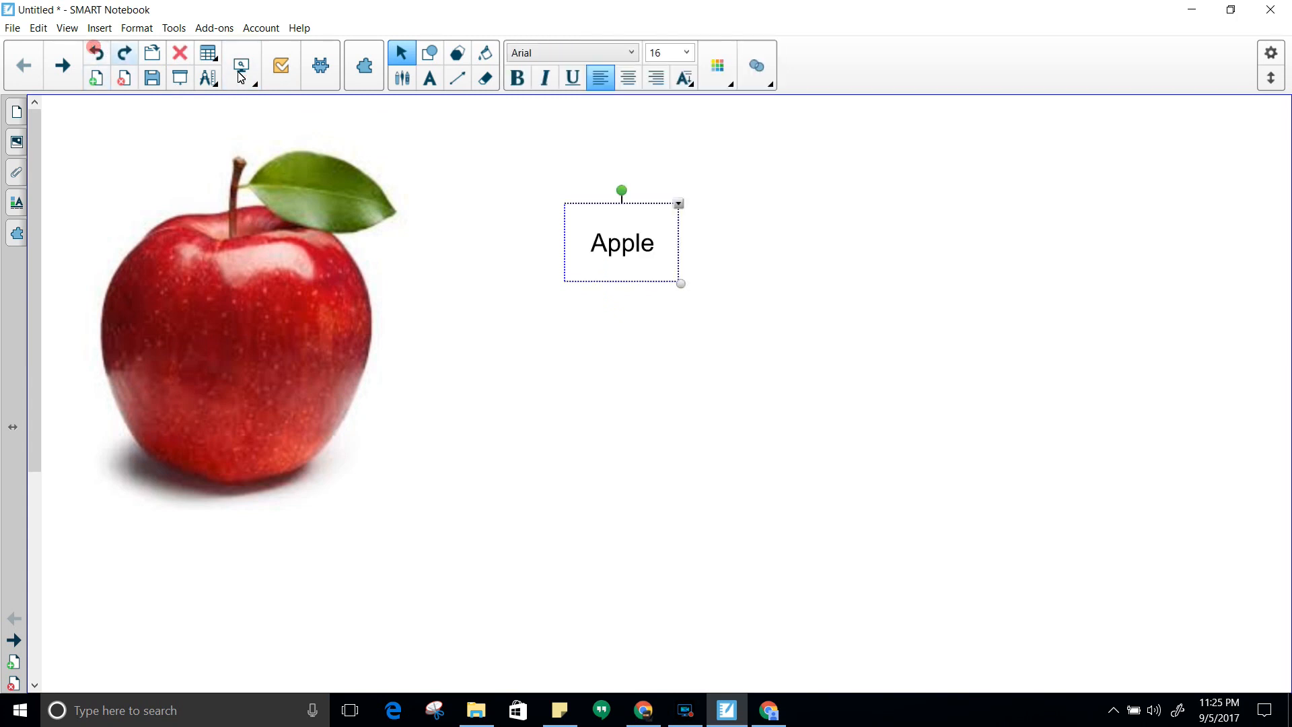
Step: Examine the object options available for the "Apple" text
right_click(668, 231)
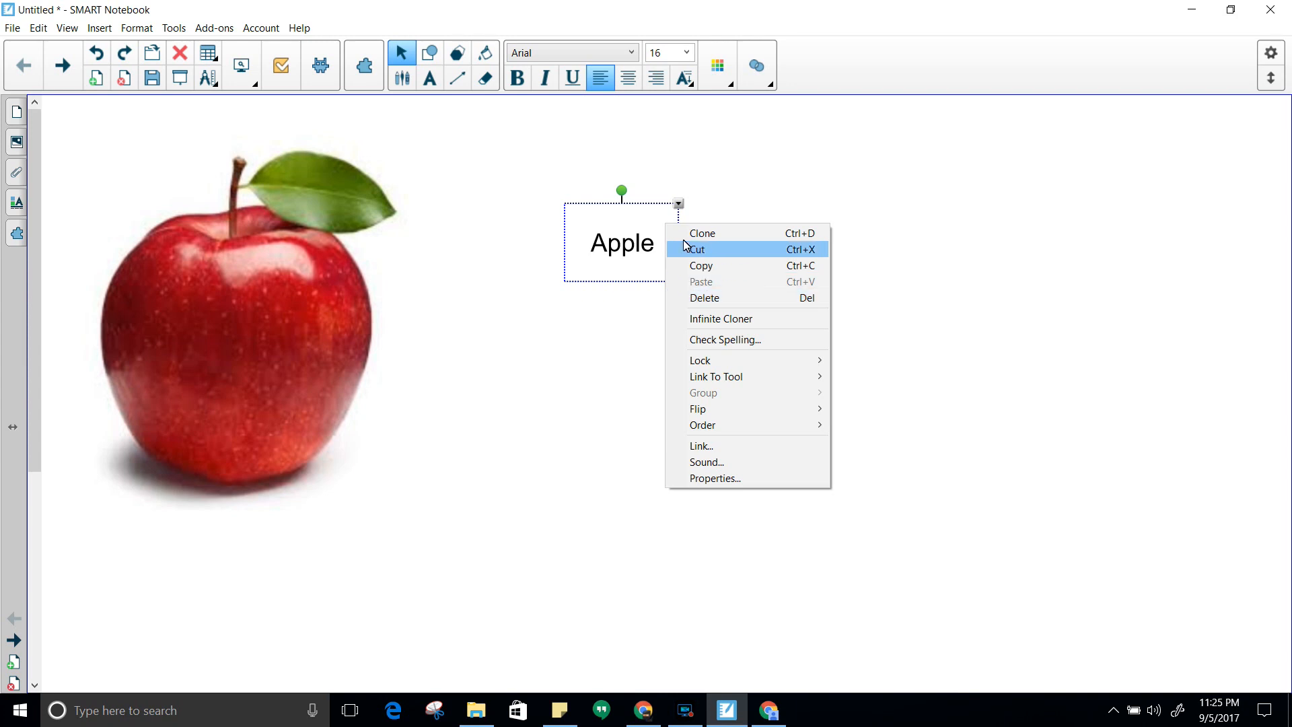
click(680, 204)
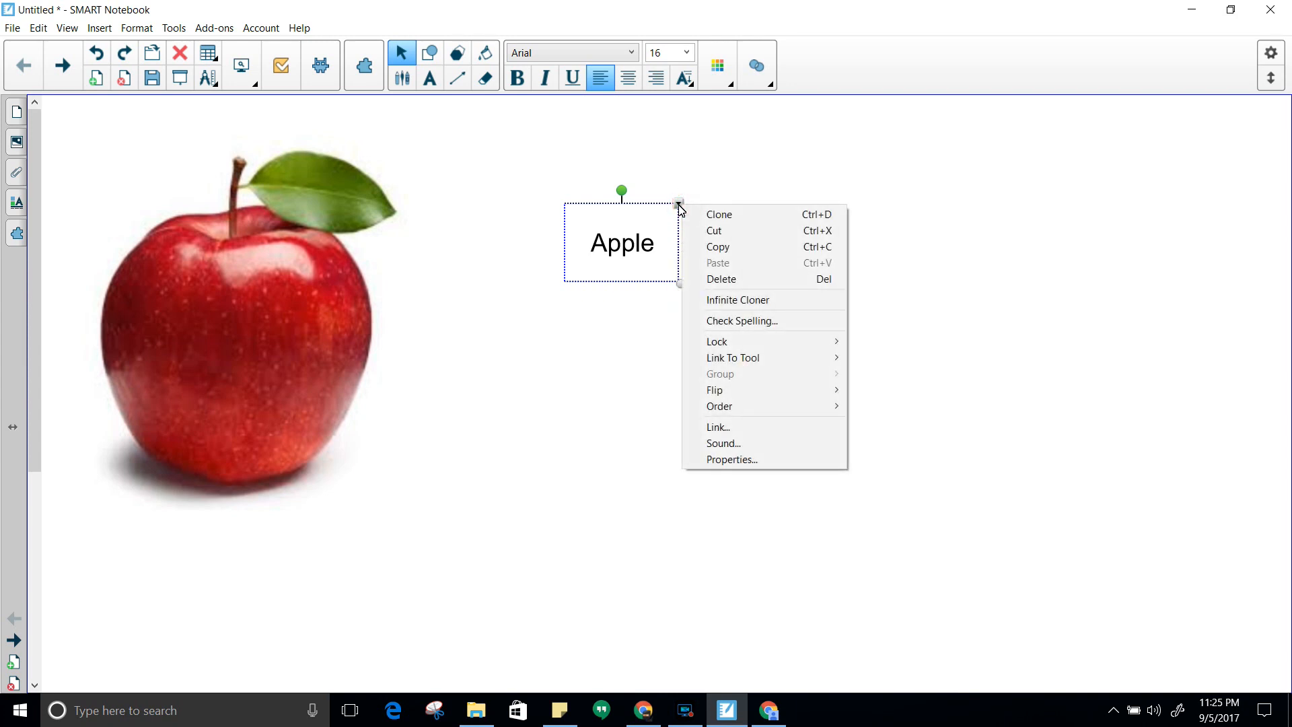
click(611, 193)
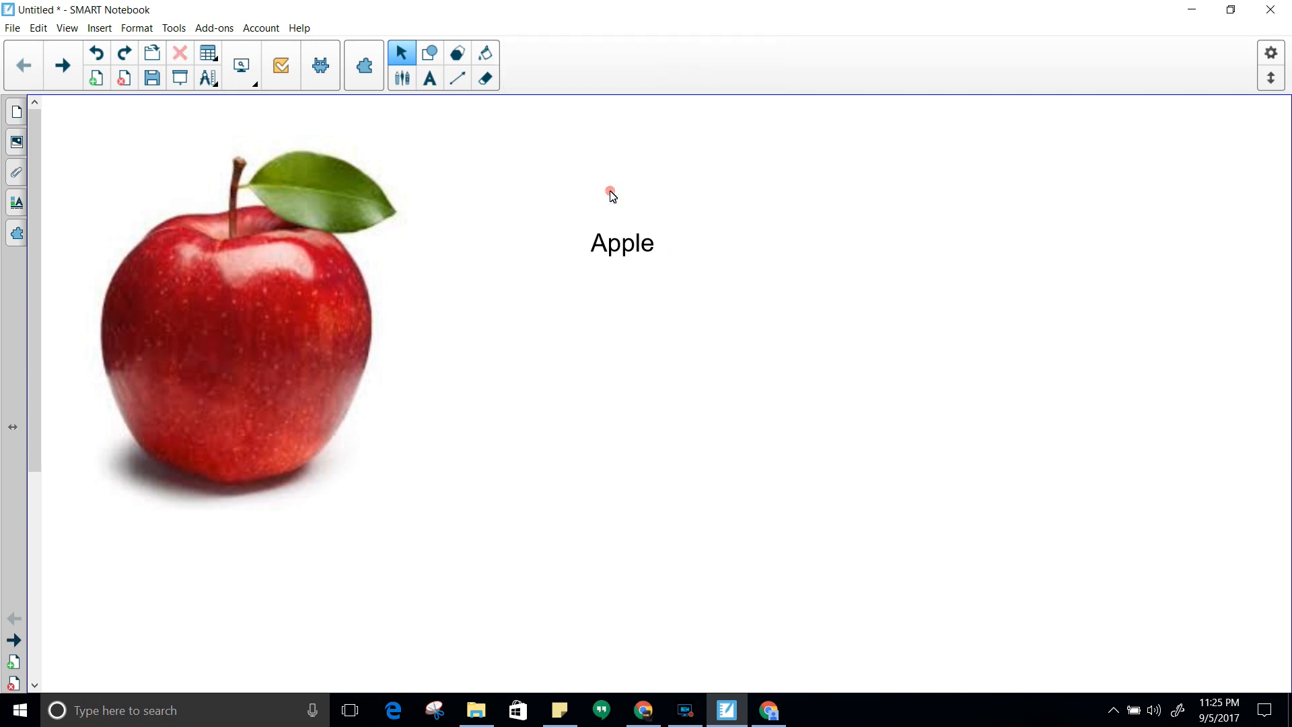
Step: Cover the apple page with the Screen Shade, try its edge handles, and remove the shade
click(180, 78)
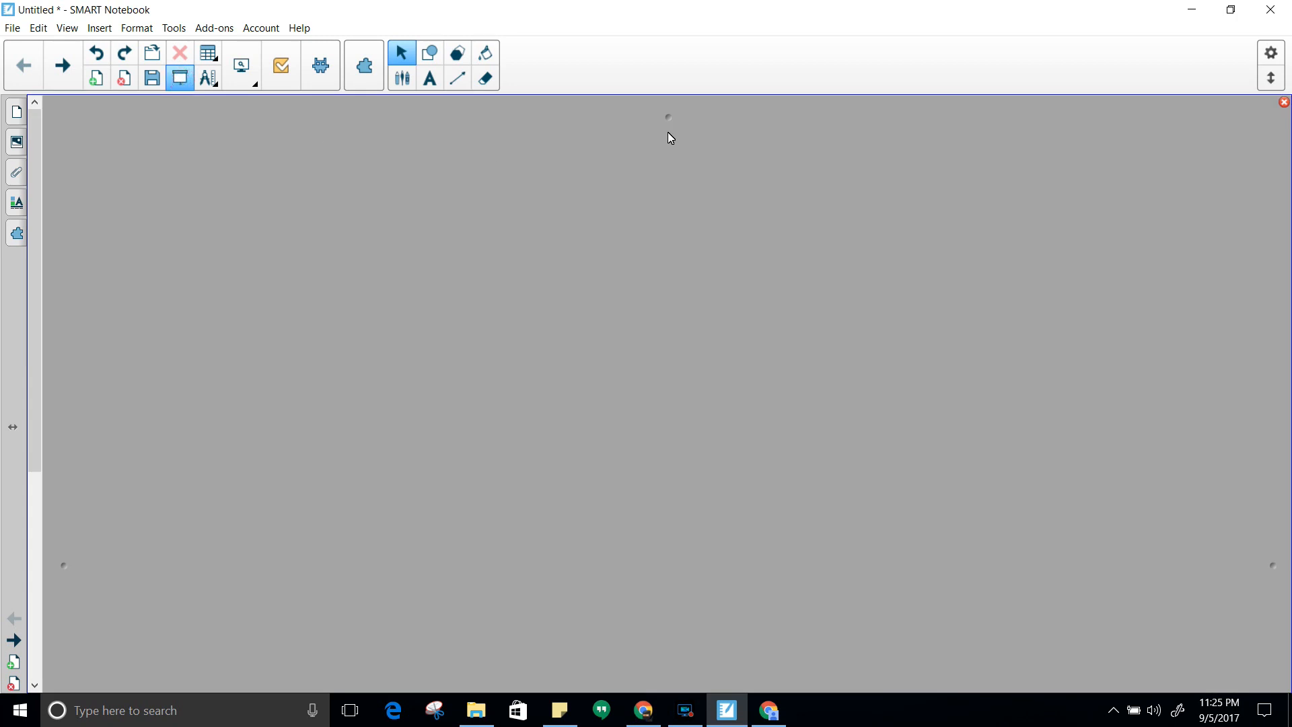
mouse_move(669, 123)
mouse_down()
mouse_move(674, 348)
mouse_move(651, 118)
mouse_up()
drag(61, 567, 47, 543)
drag(1274, 577, 1290, 522)
click(1283, 103)
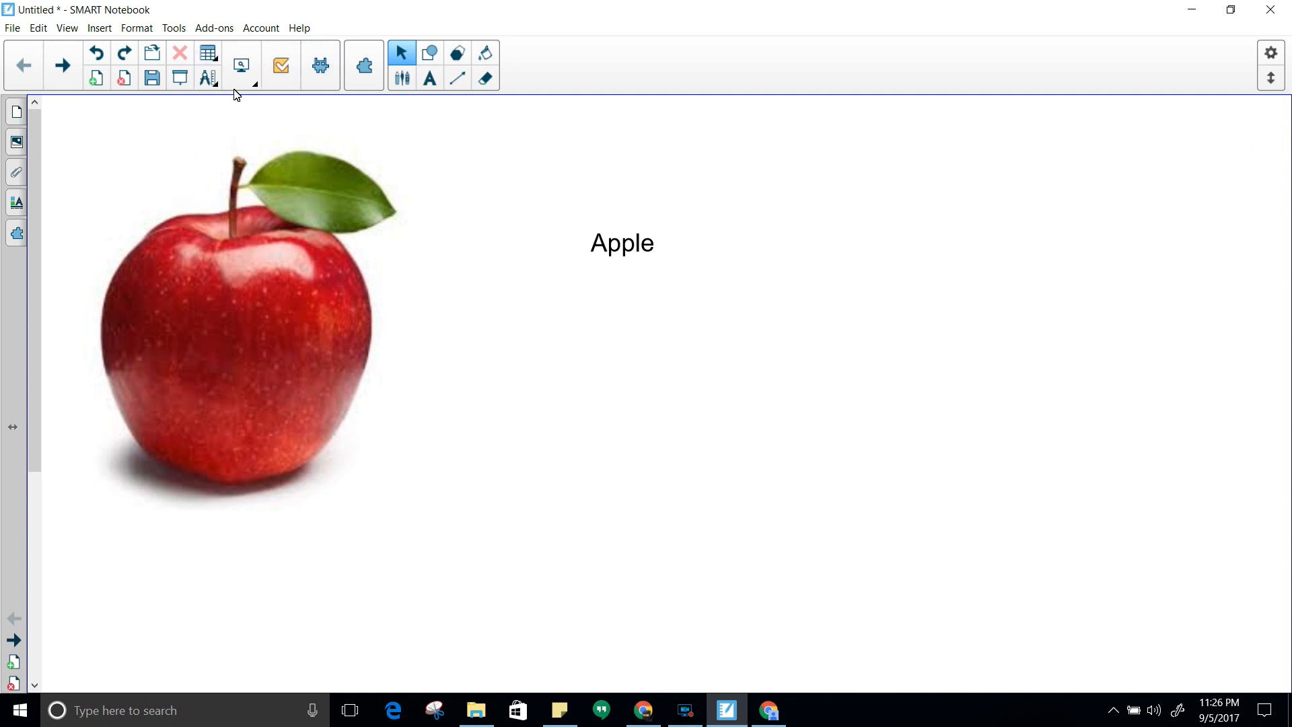
Step: Insert a 3 x 3 table on the apple page and undo the insertion
click(219, 59)
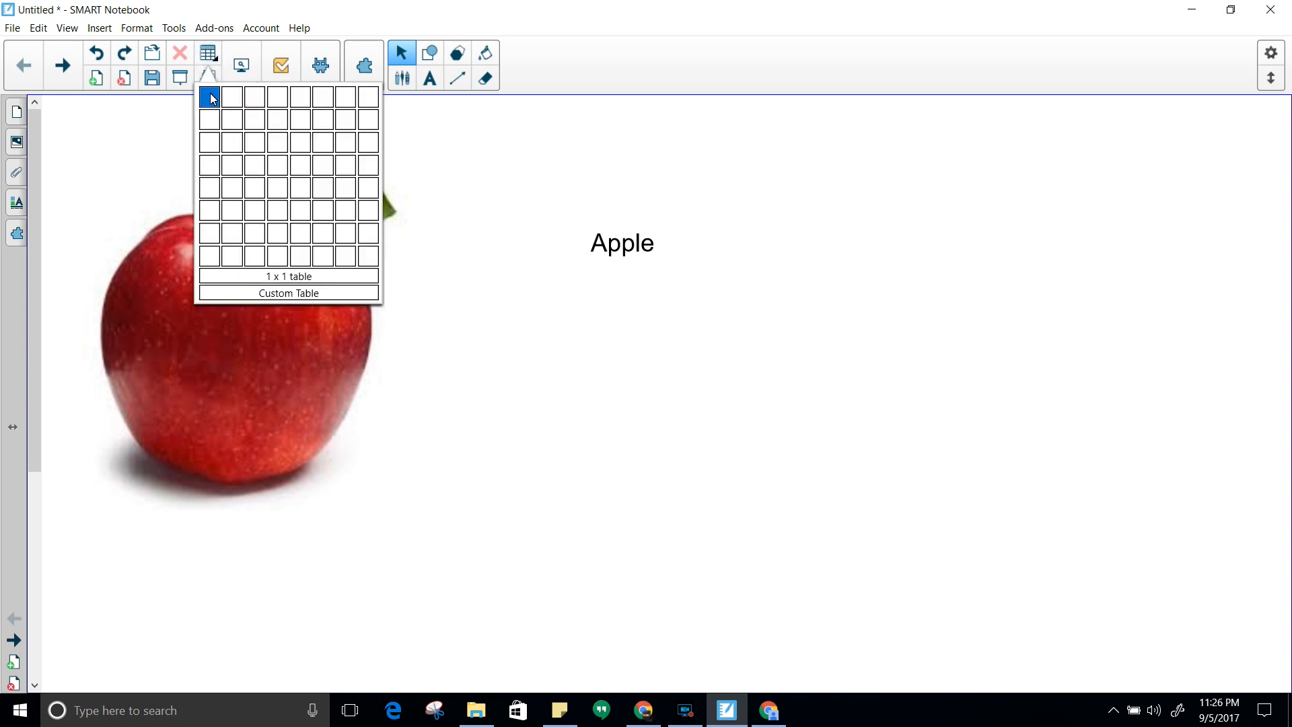
click(263, 152)
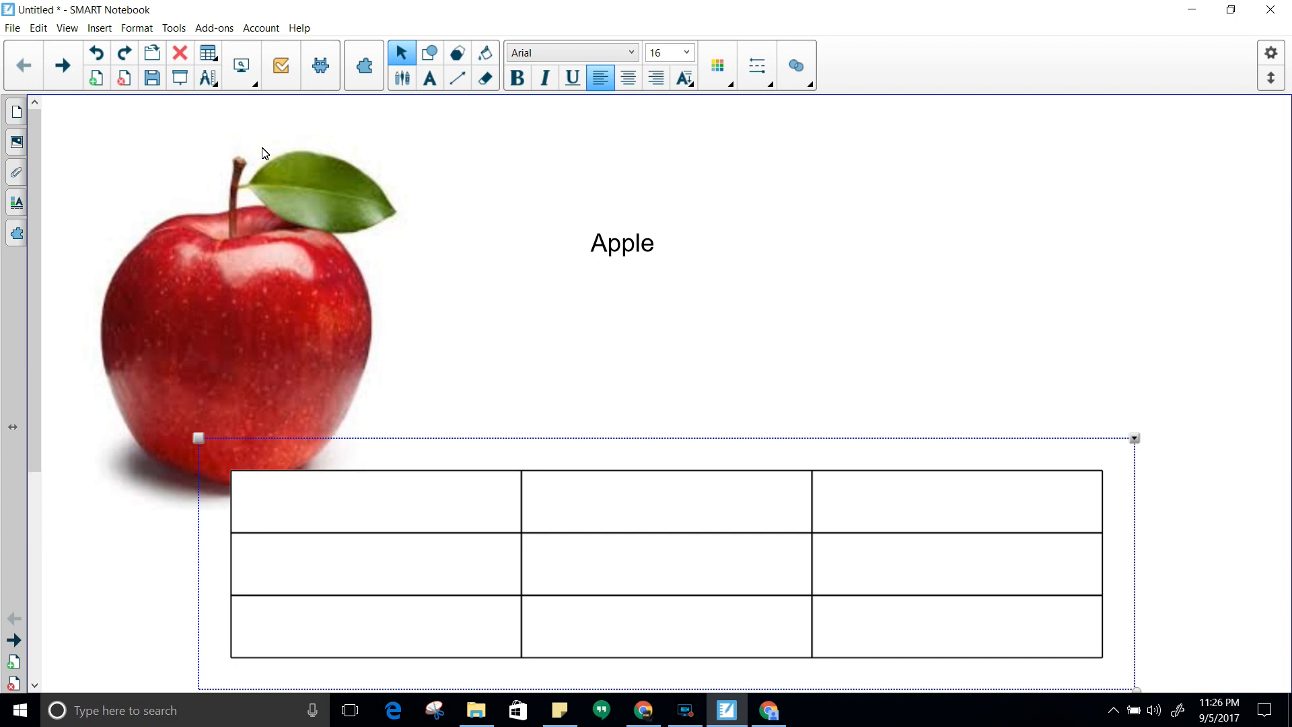
click(98, 56)
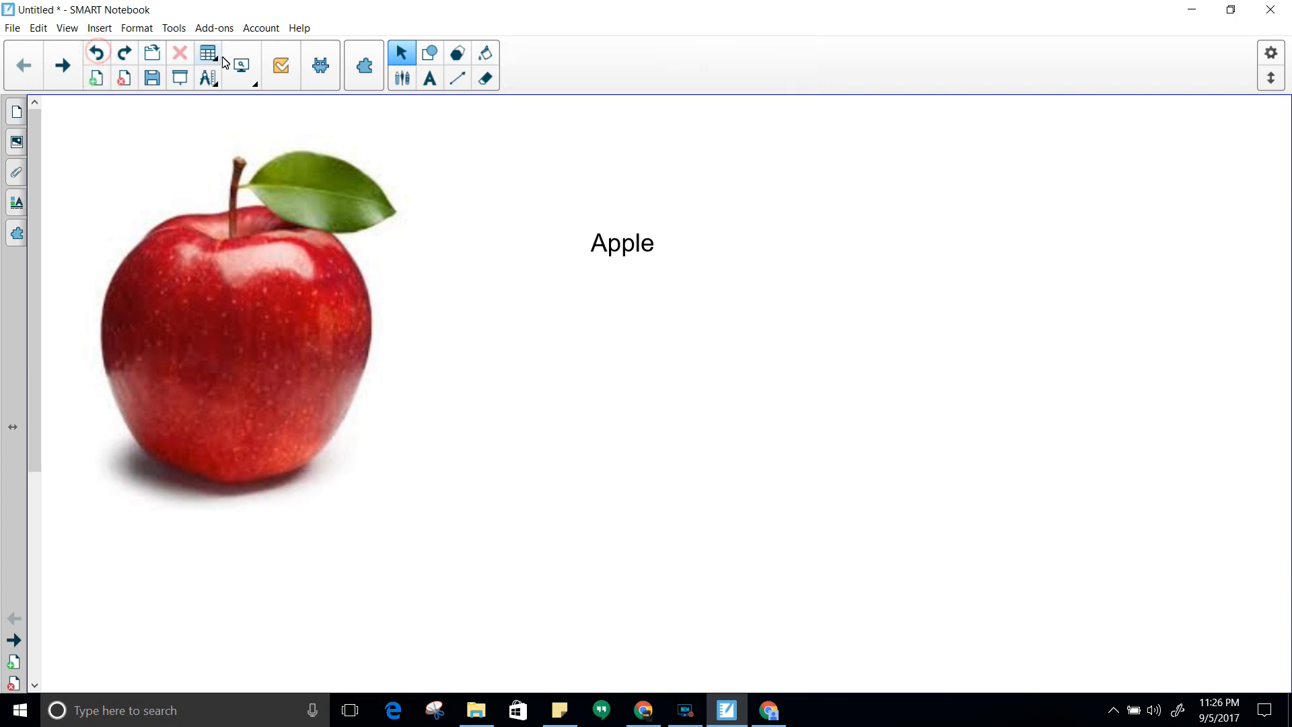
Step: Insert a custom table with 5 columns, 3 rows and square cells on the apple page
click(217, 61)
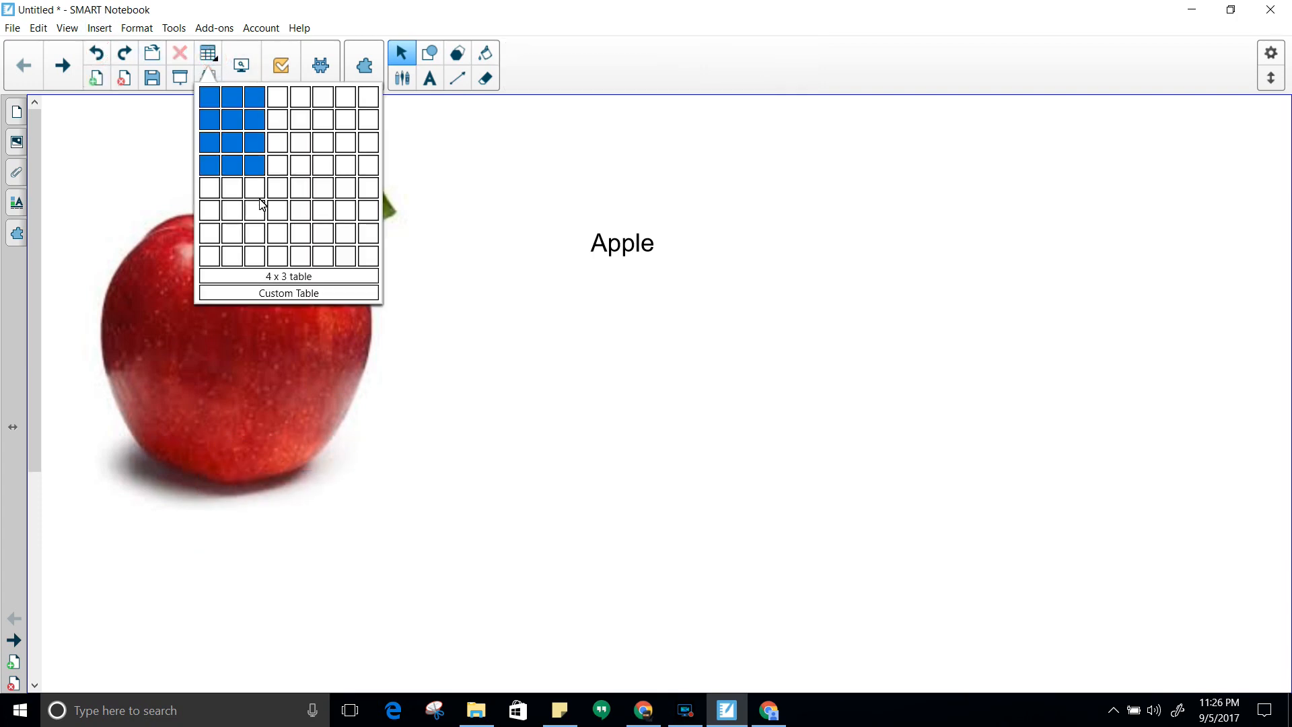
click(294, 293)
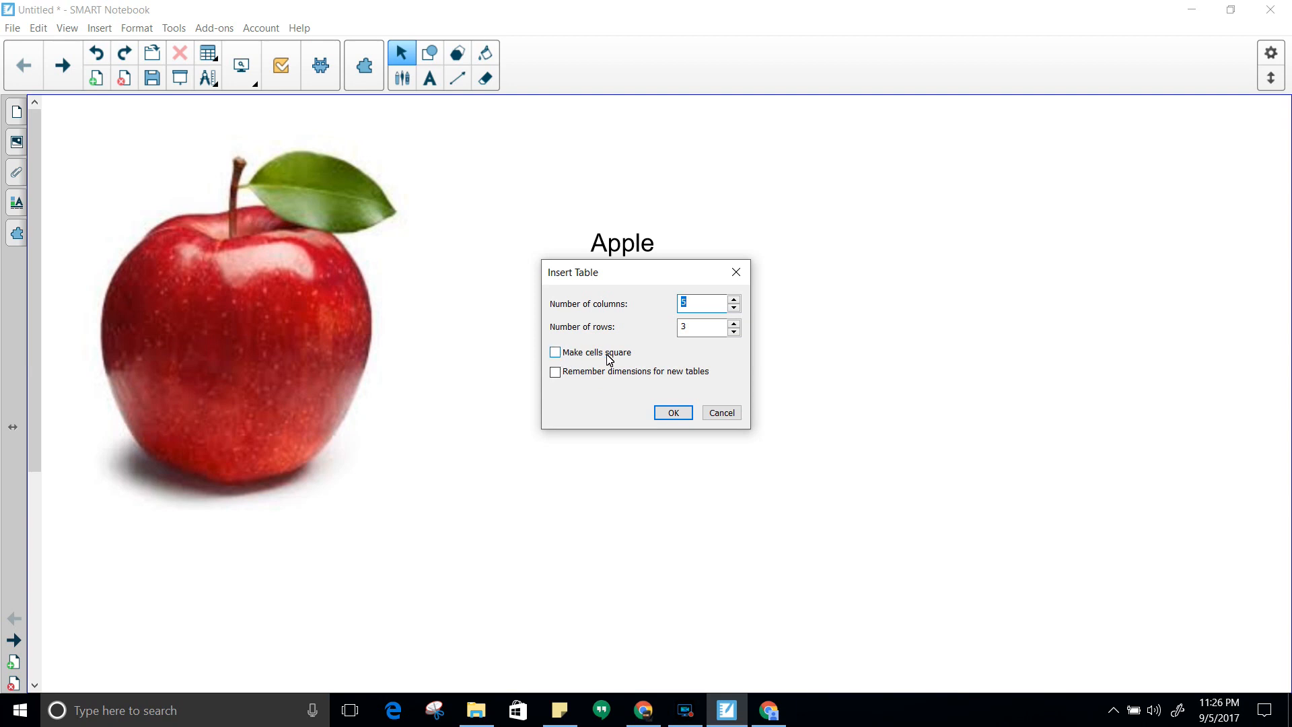
click(556, 352)
click(675, 413)
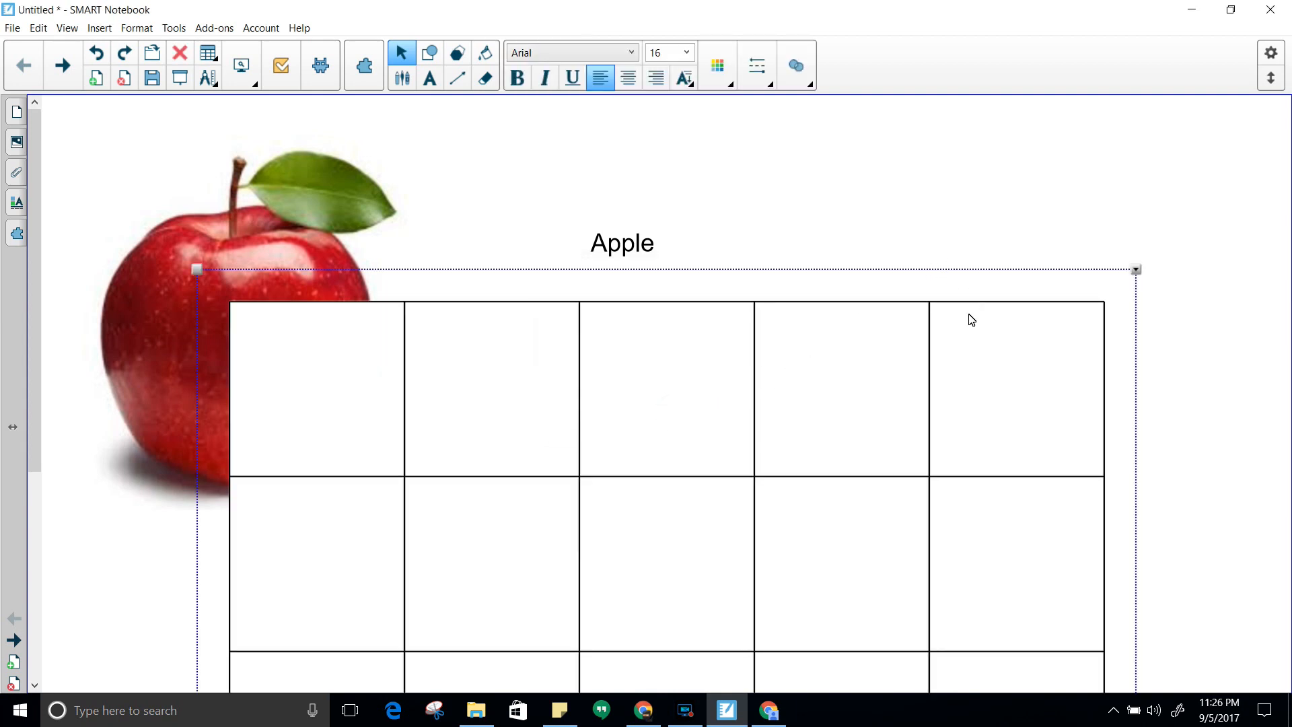
click(771, 343)
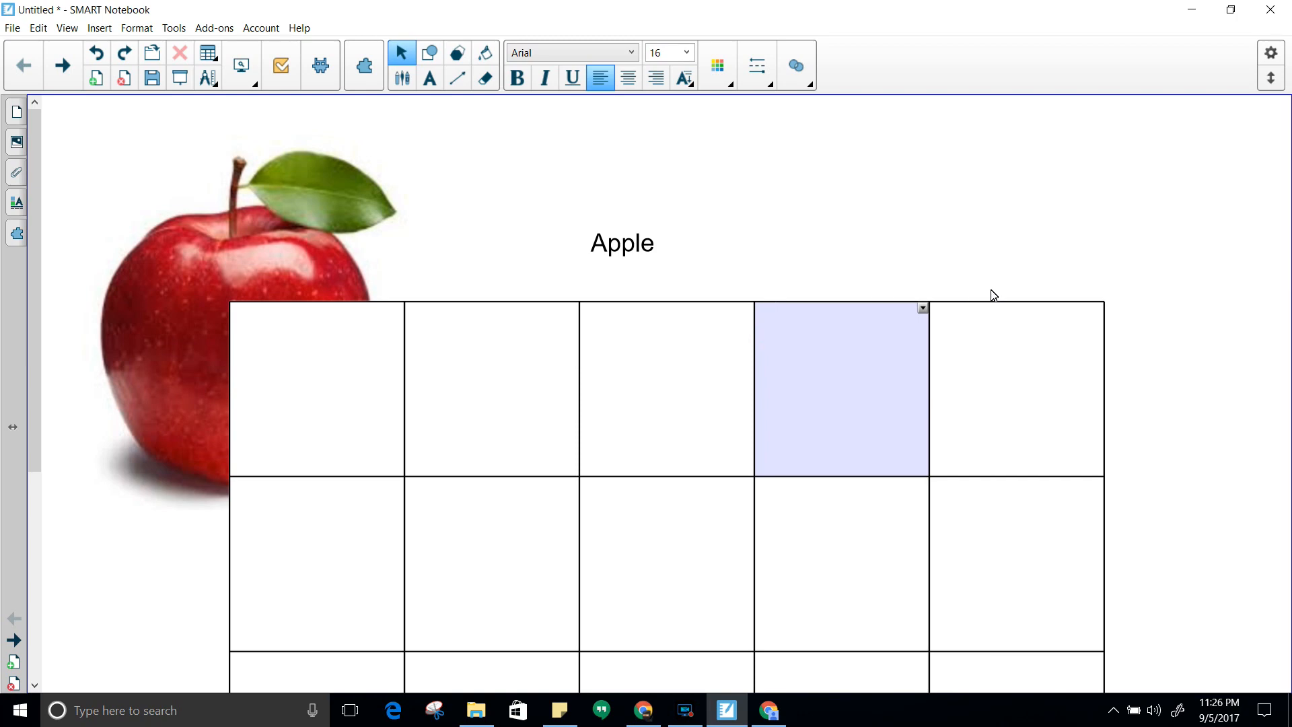
scroll(1078, 300, down, 1)
scroll(1078, 300, down, 2)
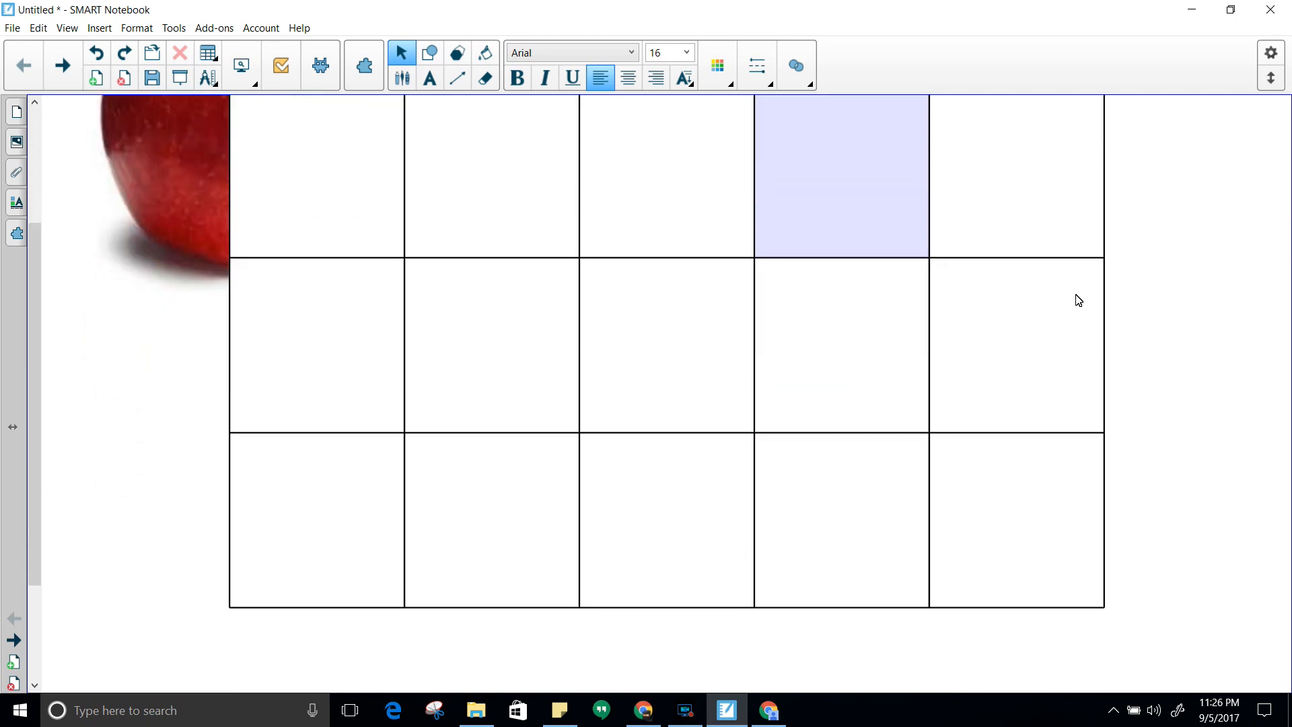
Step: Undo the insertion of the 5-column, 3-row table on the apple page
scroll(1078, 300, up, 1)
scroll(1072, 299, up, 1)
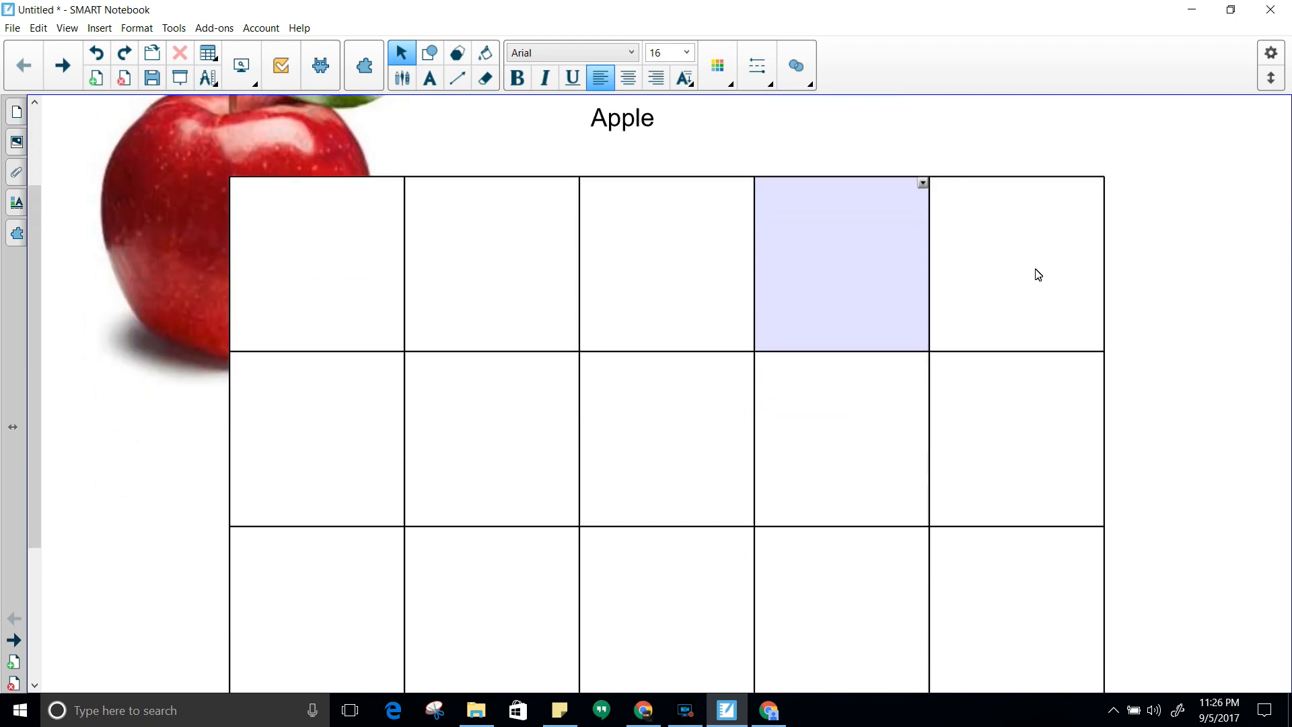
click(96, 52)
scroll(595, 311, up, 2)
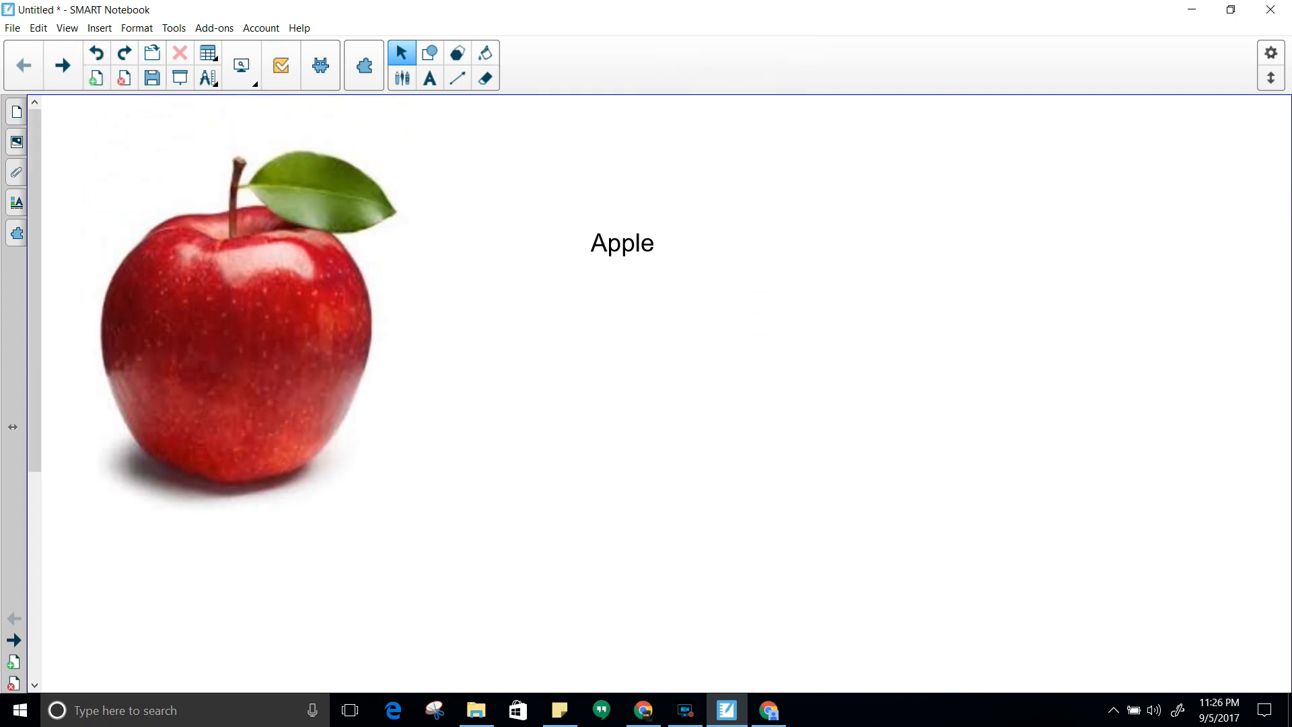
Step: Insert a ruler on the apple page, place it just below the apple picture, and check its object options
click(211, 81)
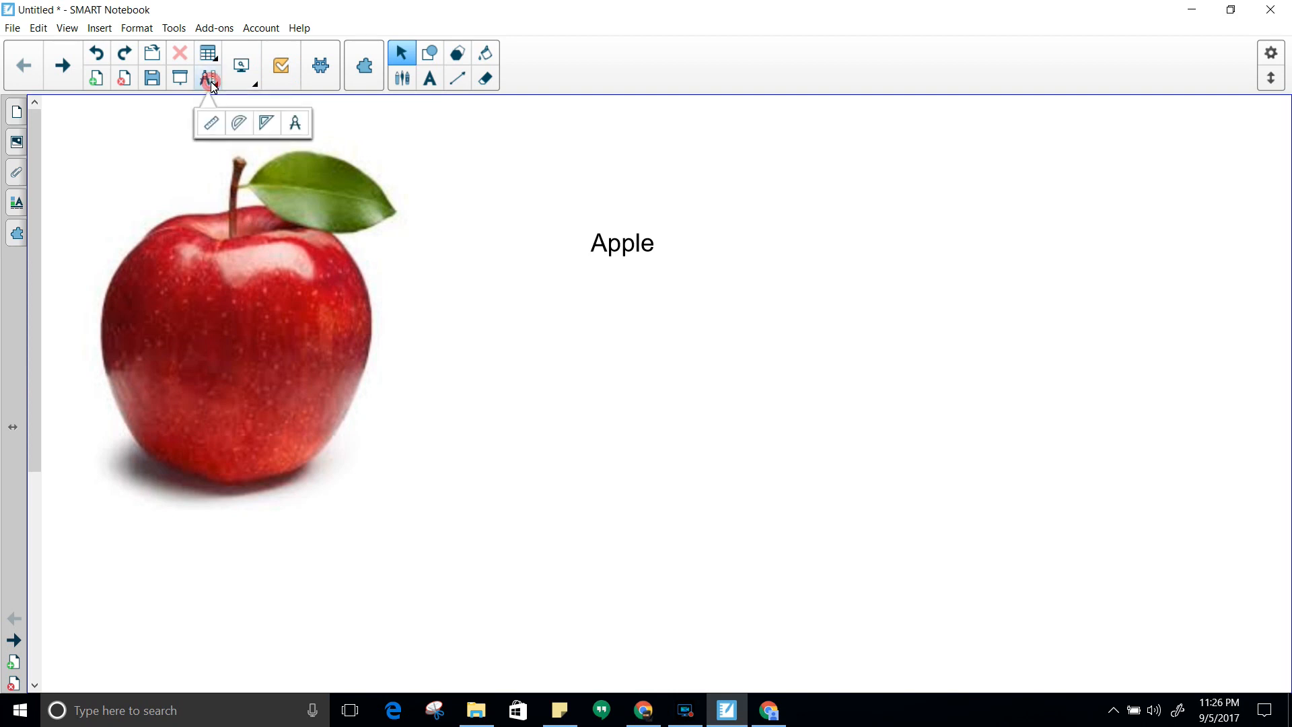
click(212, 121)
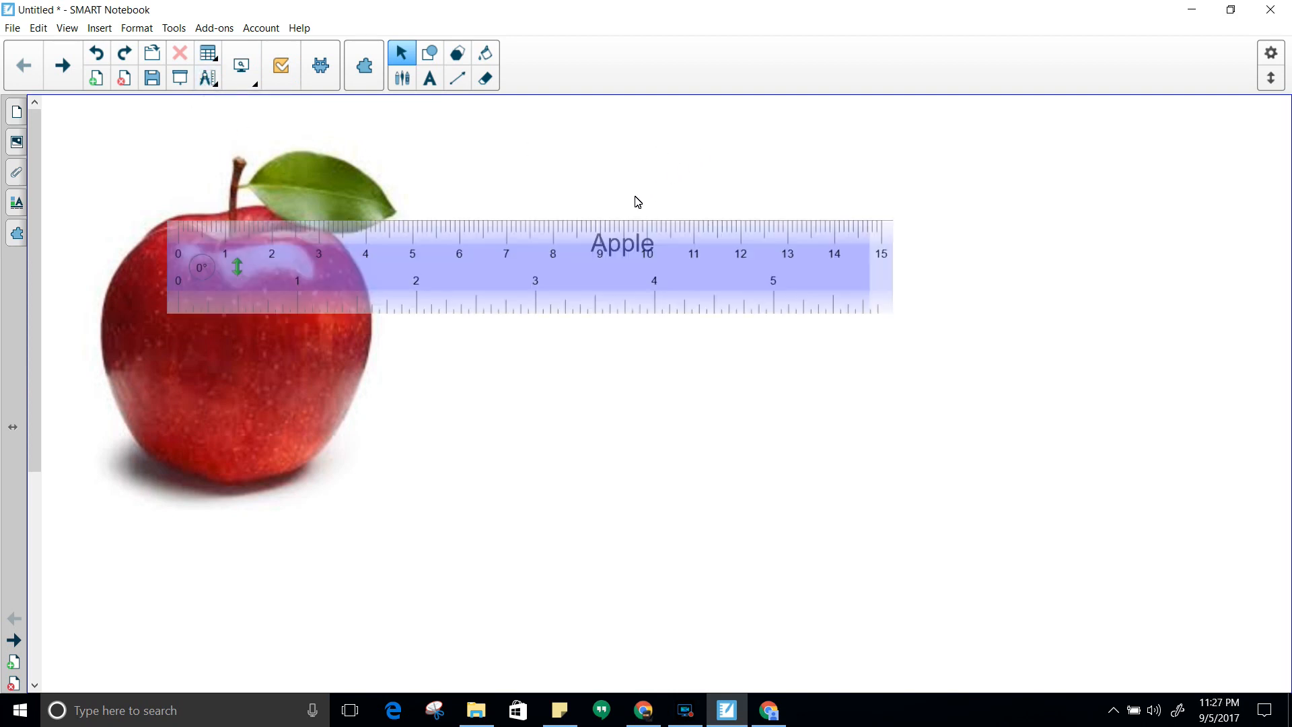
mouse_move(495, 240)
mouse_down()
mouse_move(624, 314)
mouse_move(606, 236)
mouse_move(615, 319)
mouse_move(549, 390)
mouse_move(369, 511)
mouse_move(498, 375)
mouse_move(498, 232)
mouse_up()
drag(227, 266, 241, 554)
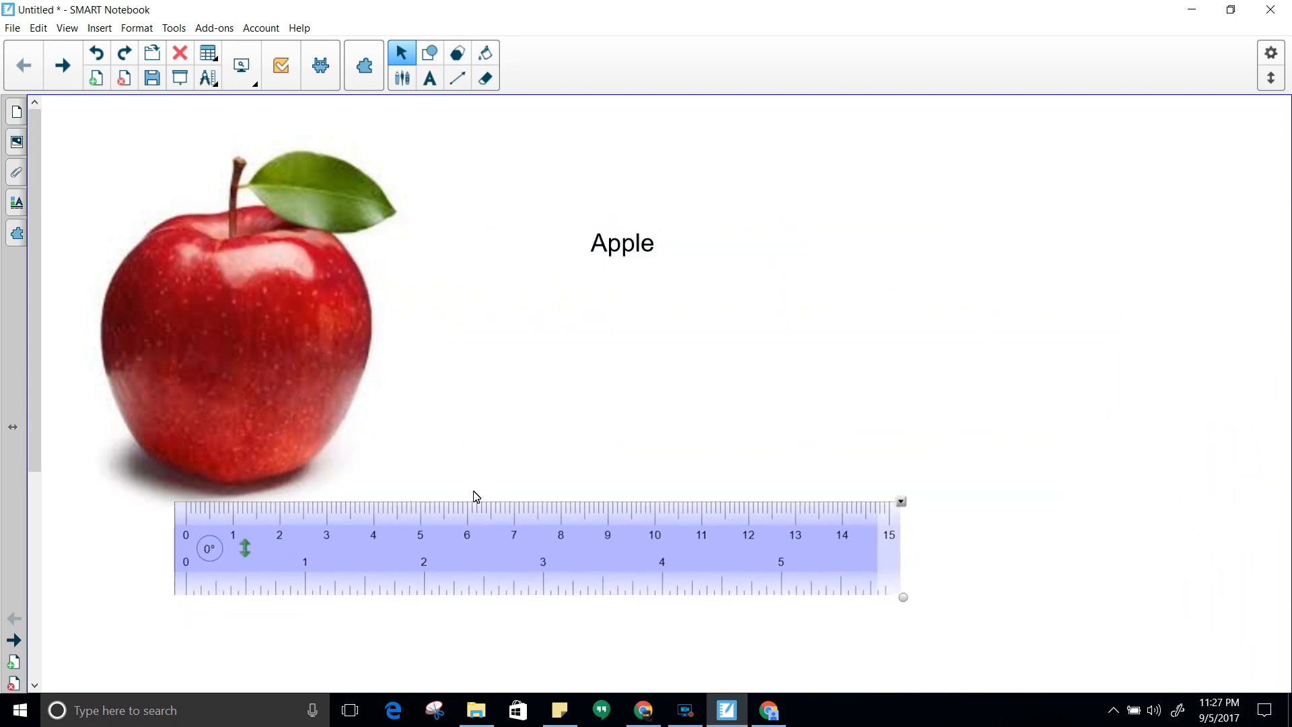
drag(556, 516, 442, 516)
click(902, 503)
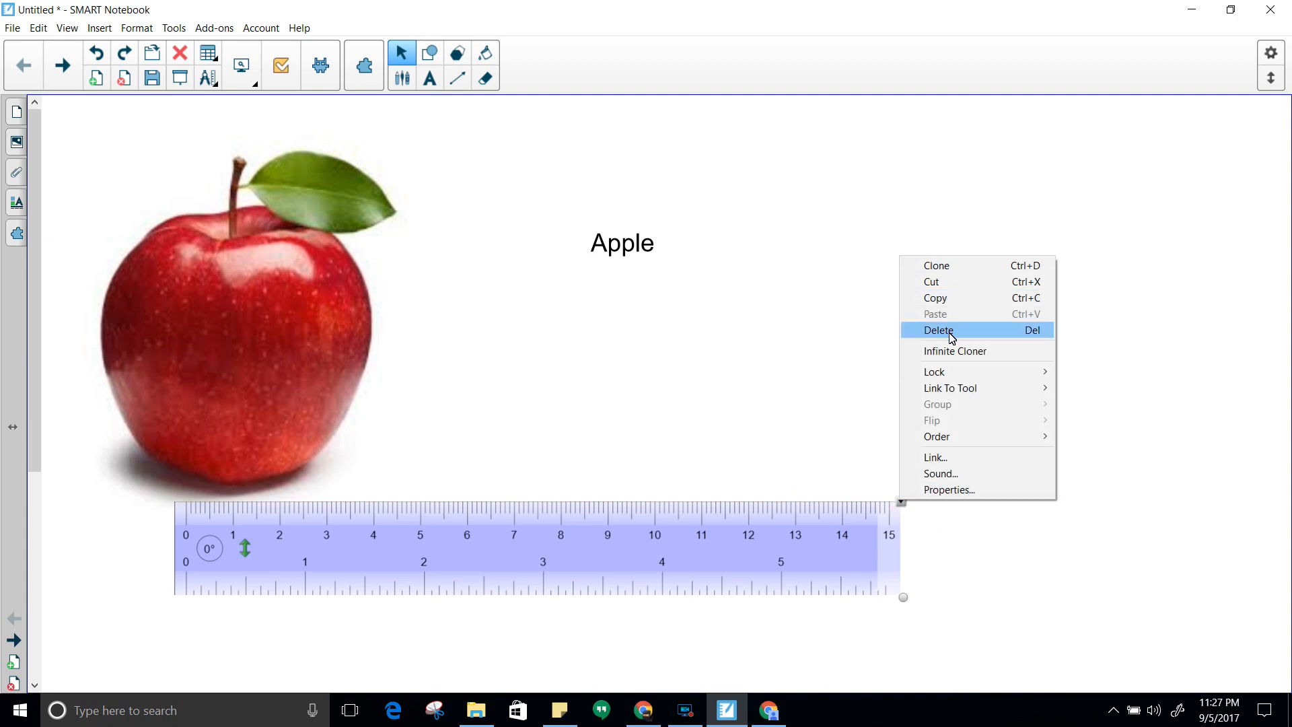
click(818, 433)
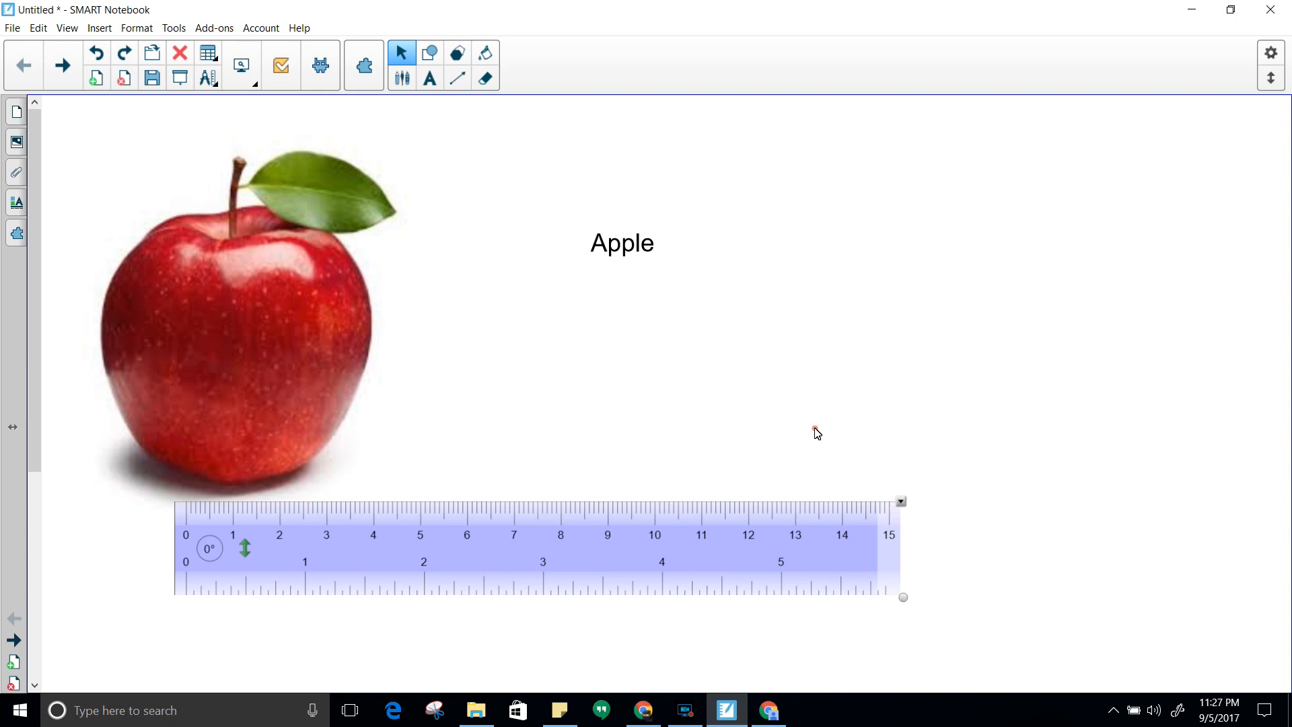
Step: Insert a protractor on the apple page and place it beside the "Apple" text, above the ruler
click(212, 81)
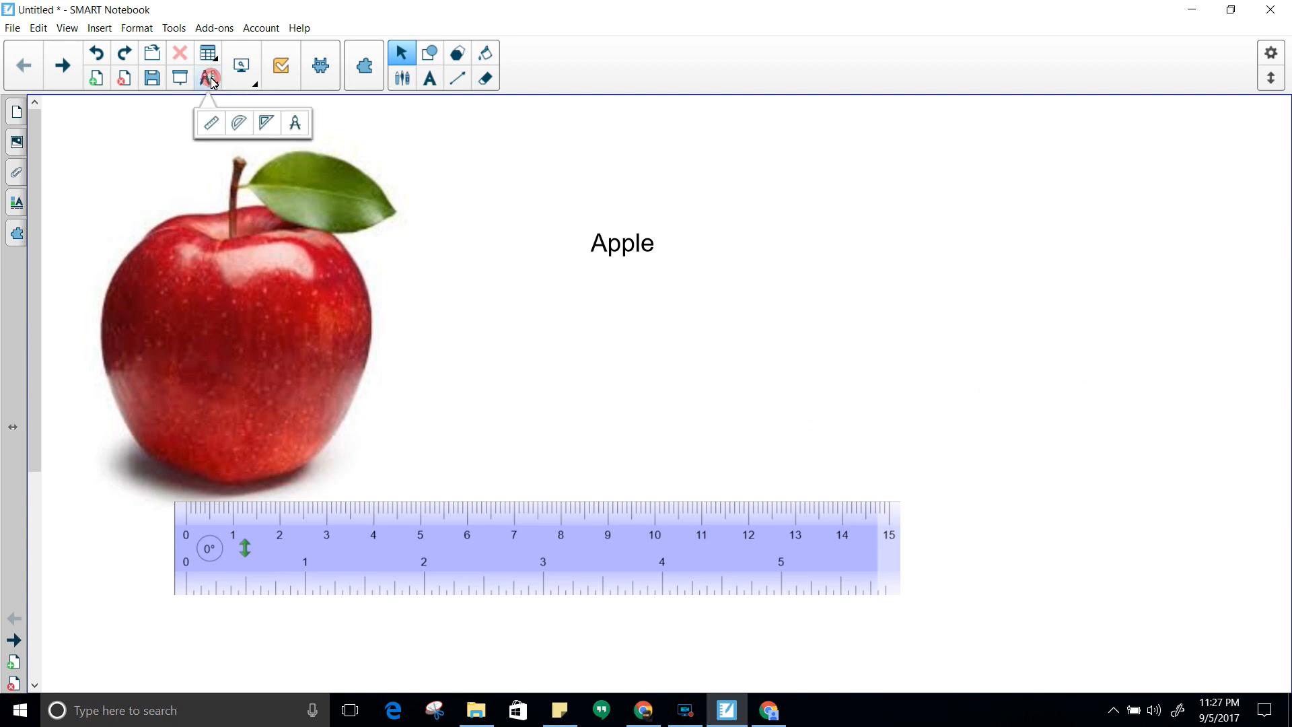
click(240, 125)
drag(502, 250, 508, 294)
drag(491, 361, 969, 265)
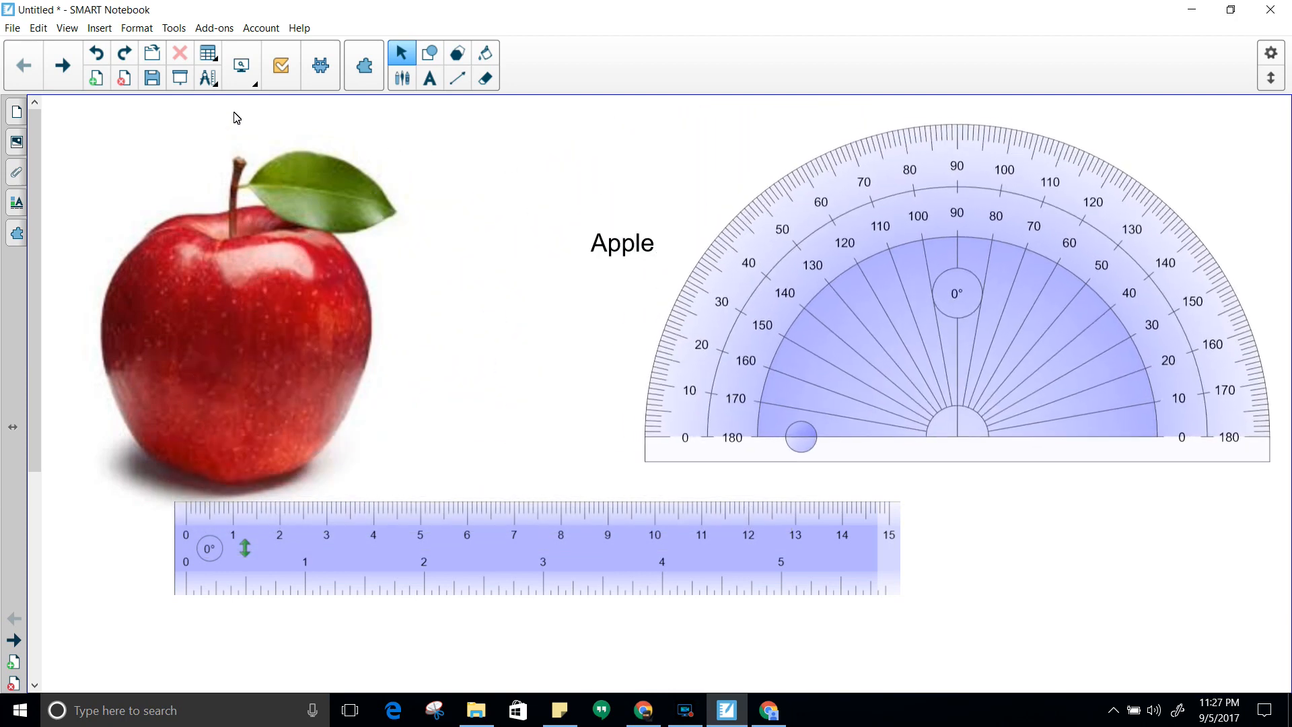
Step: Insert the Geodreieck protractor on the apple page and select it
click(208, 78)
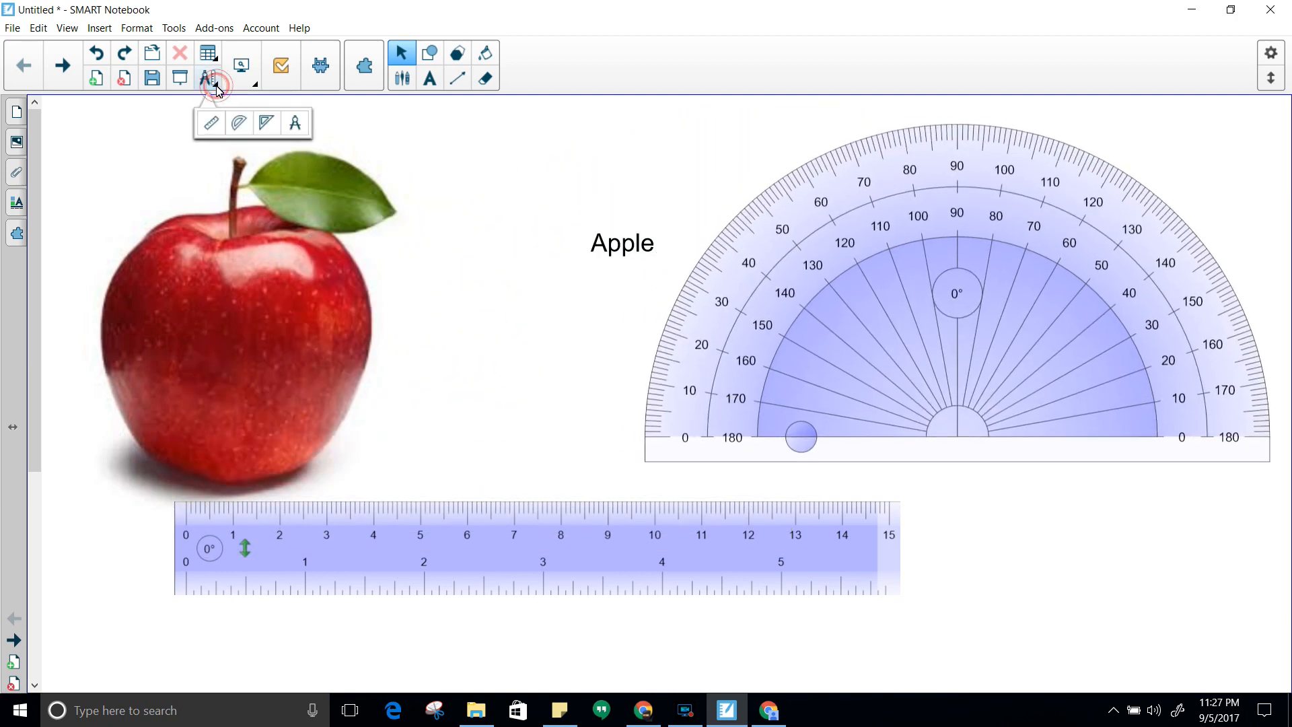
click(267, 123)
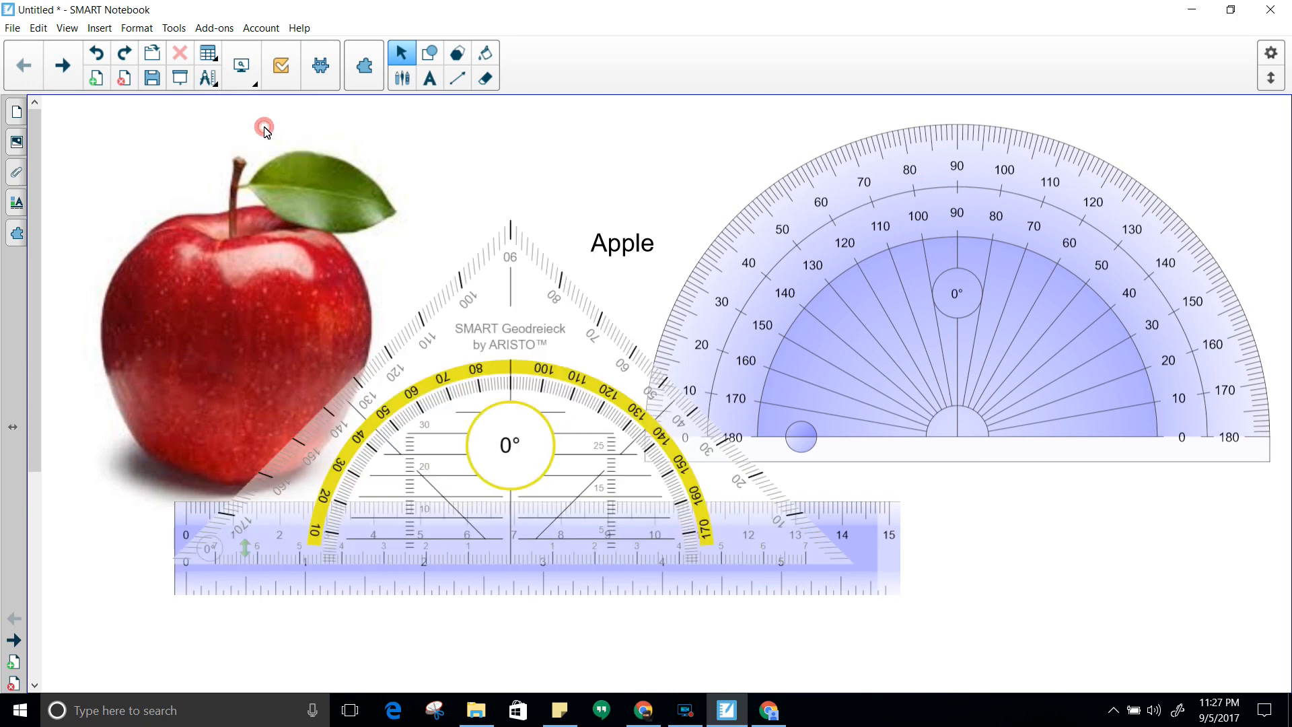
click(512, 282)
click(513, 281)
Step: Insert a compass, open it to a width of 77, and draw a full 360° circle with it
click(209, 84)
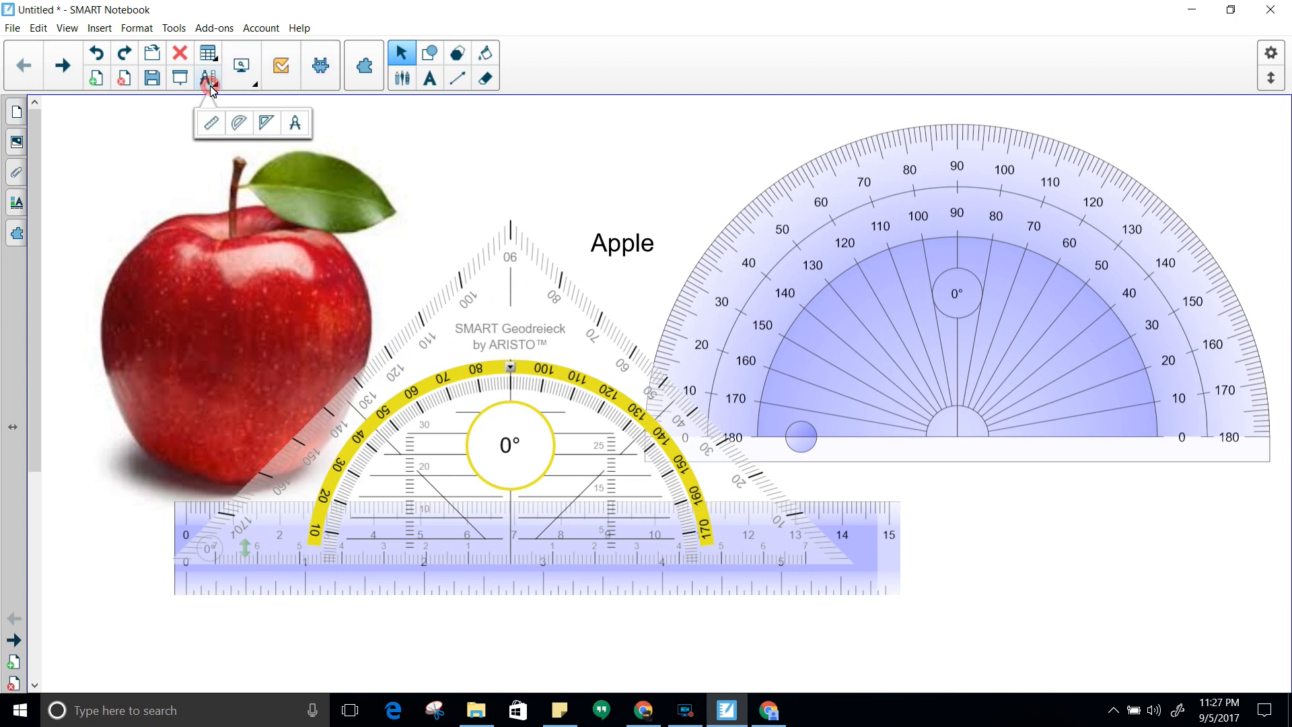
click(294, 123)
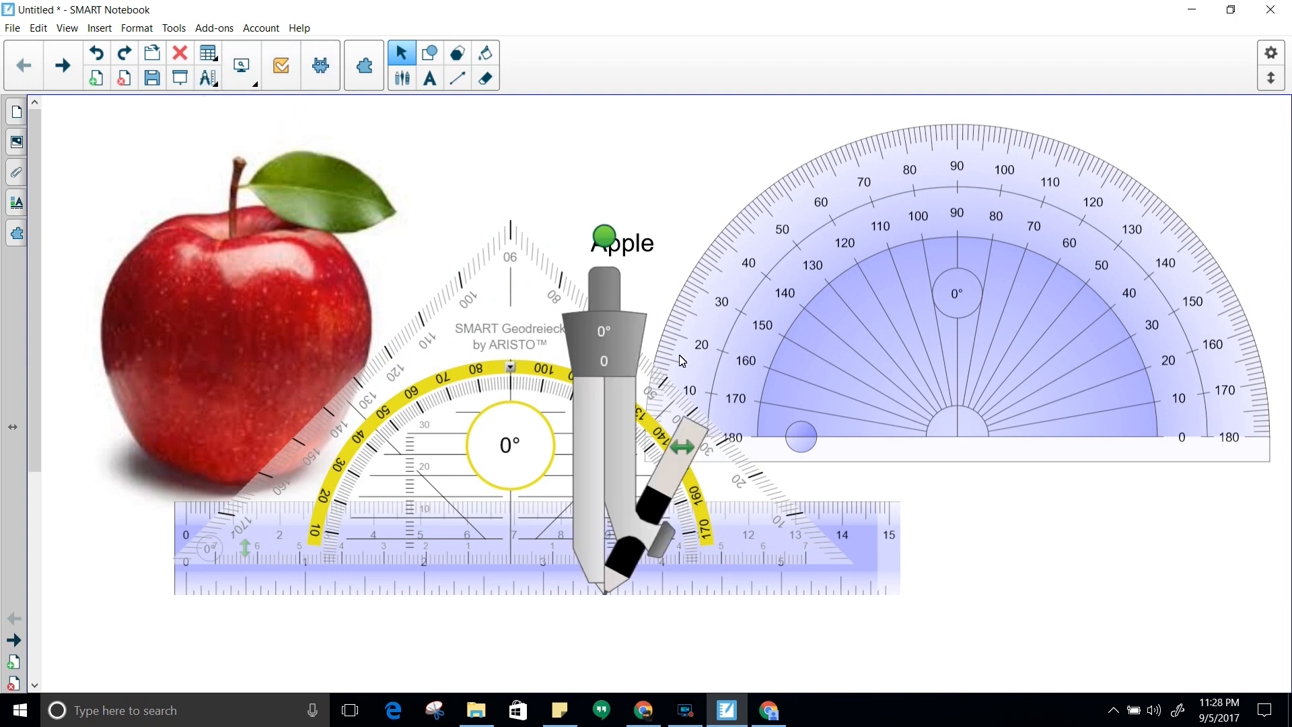
mouse_move(661, 531)
mouse_down()
mouse_move(790, 518)
mouse_move(759, 611)
mouse_up()
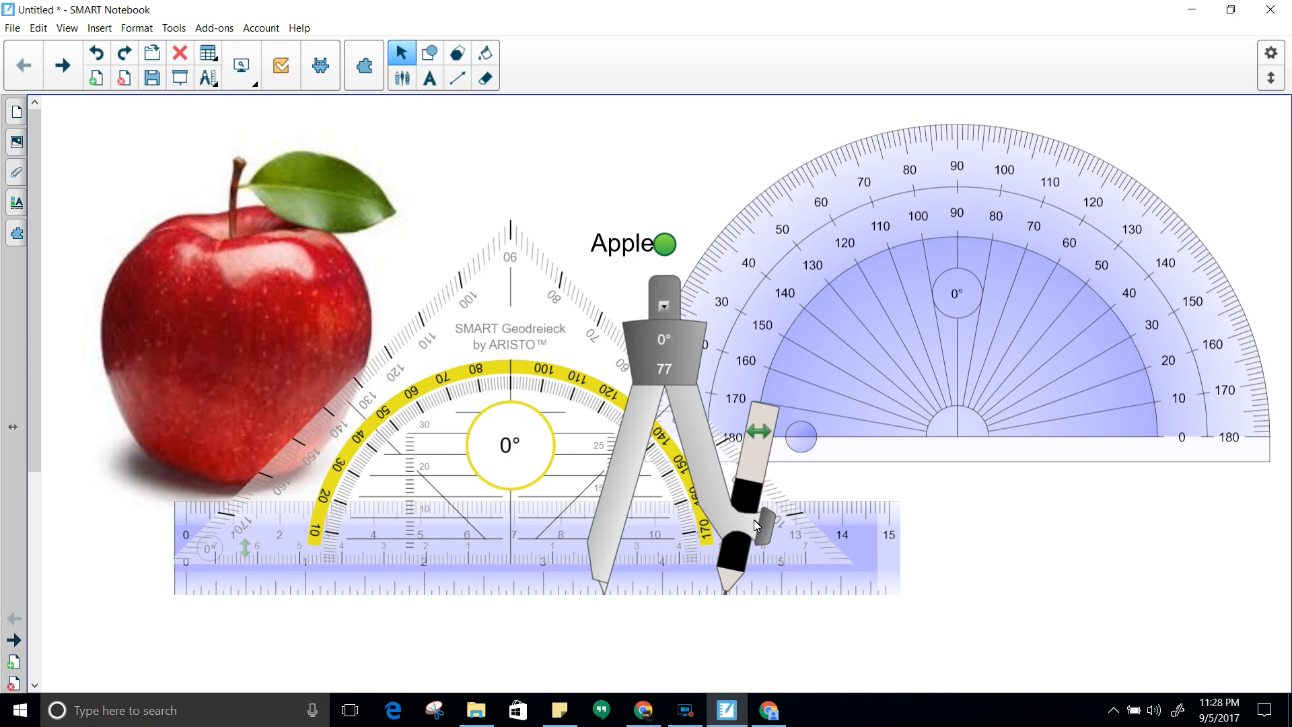
mouse_move(761, 496)
mouse_down()
mouse_move(707, 519)
mouse_move(465, 518)
mouse_move(689, 702)
mouse_move(711, 593)
mouse_move(645, 550)
mouse_up()
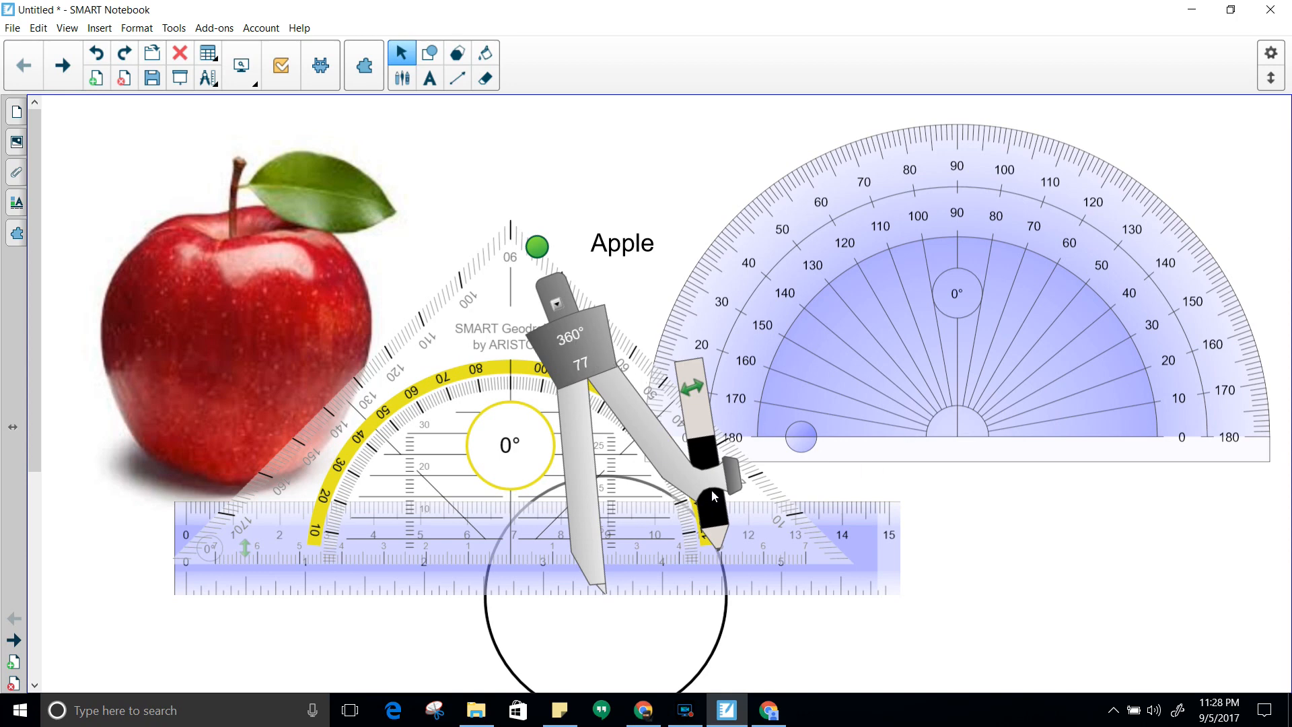
Step: Delete the ruler, both protractors, the compass, the drawn circle and the "Apple" text together, keeping the apple picture
right_click(557, 306)
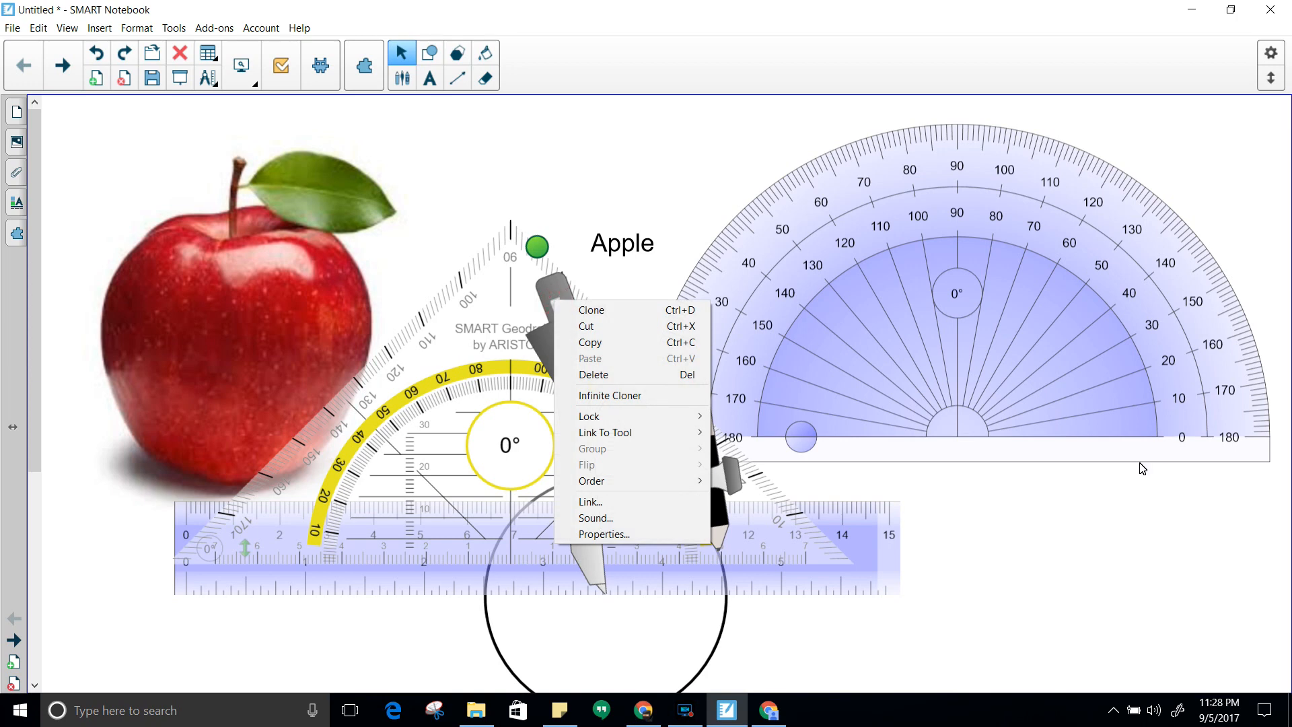
click(1101, 492)
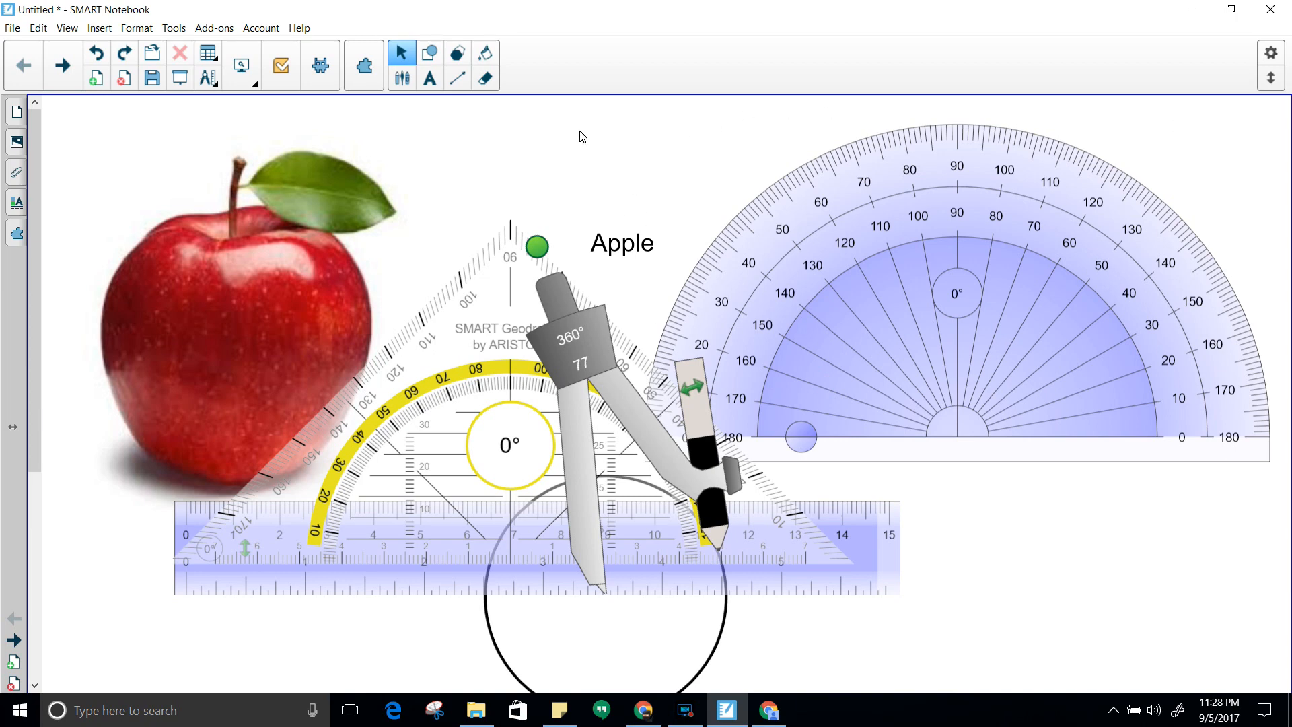
drag(432, 136, 1282, 691)
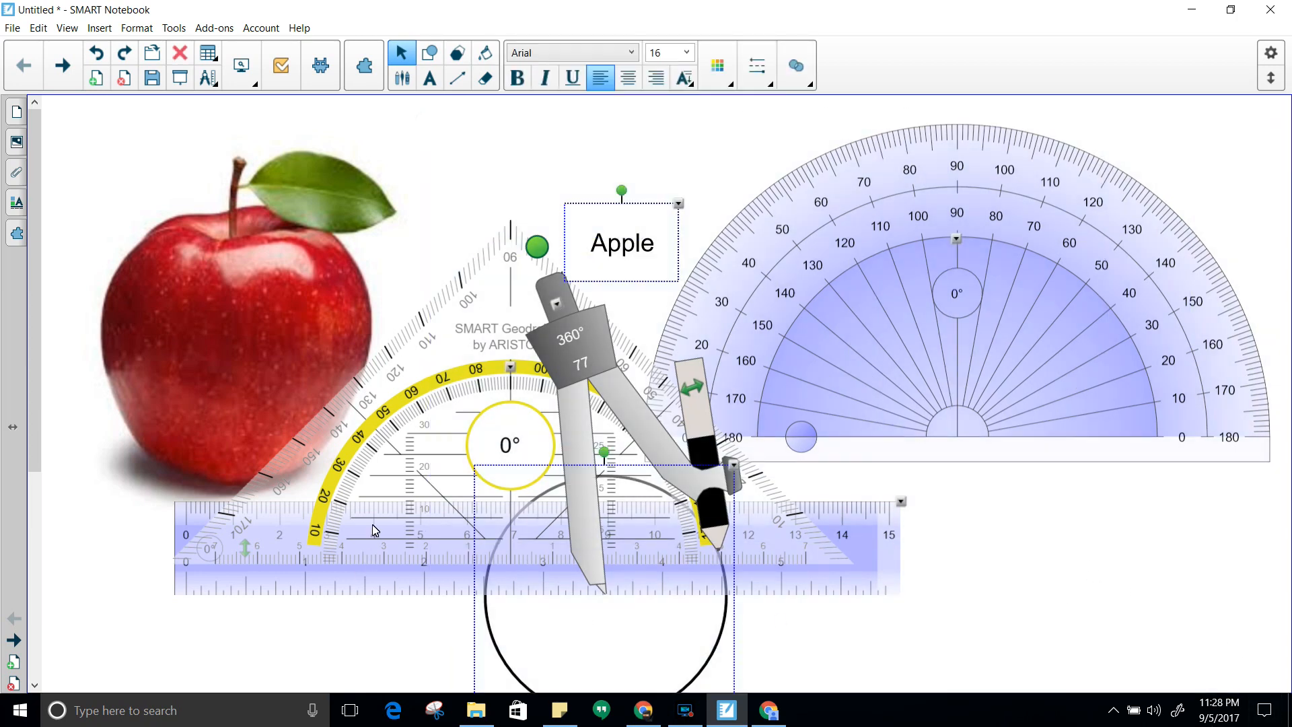
key(Delete)
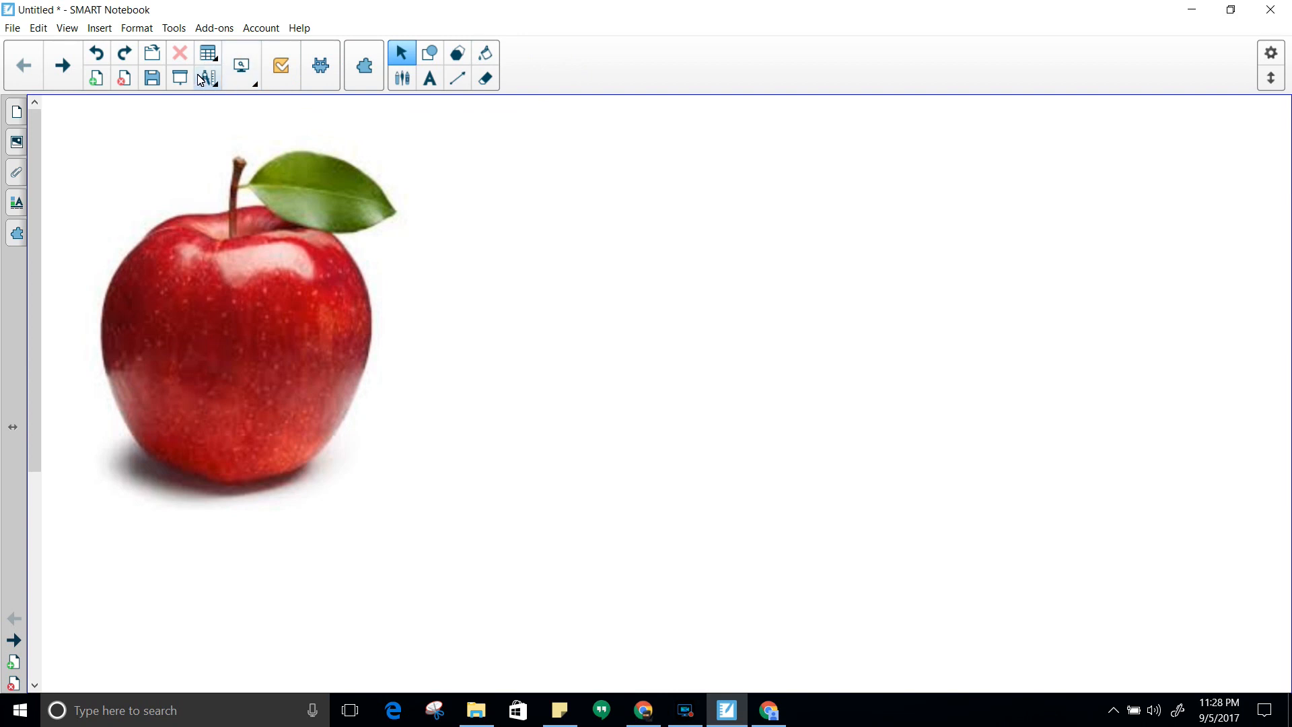
Step: Show the apple page in Full Screen view and examine the additional options, including Regular Polygons
click(256, 82)
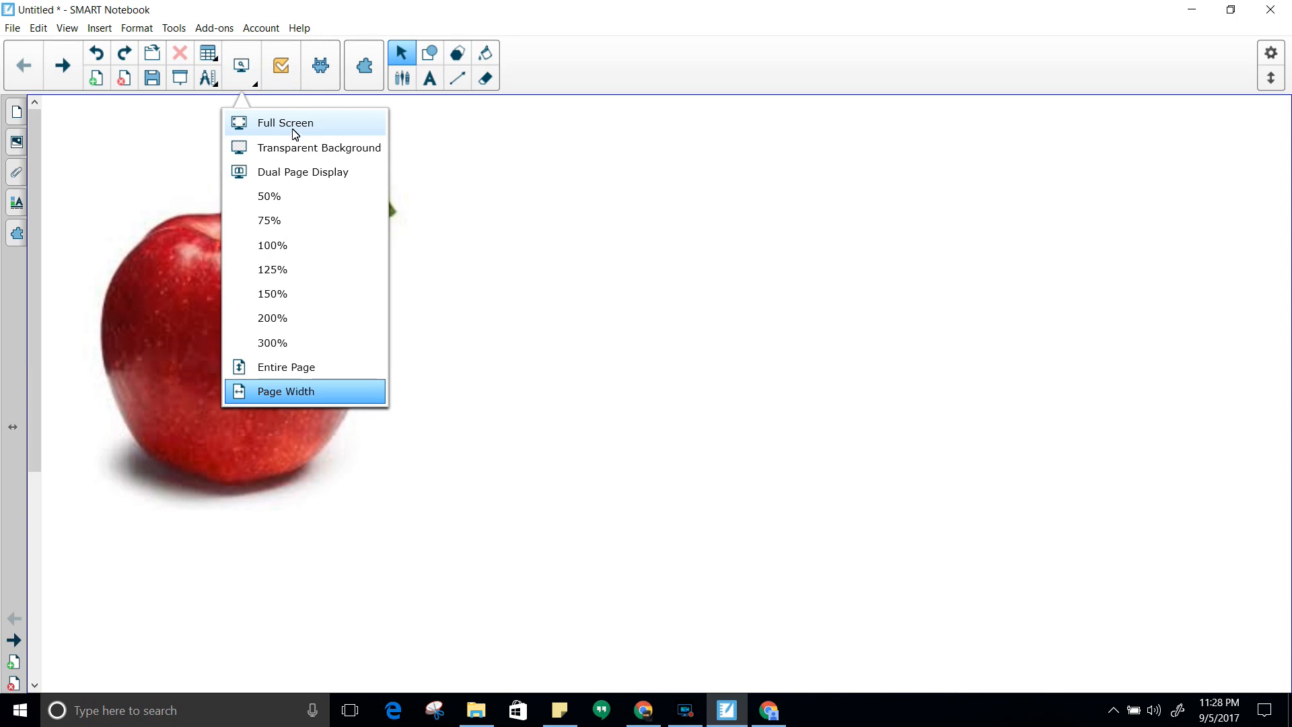
click(294, 130)
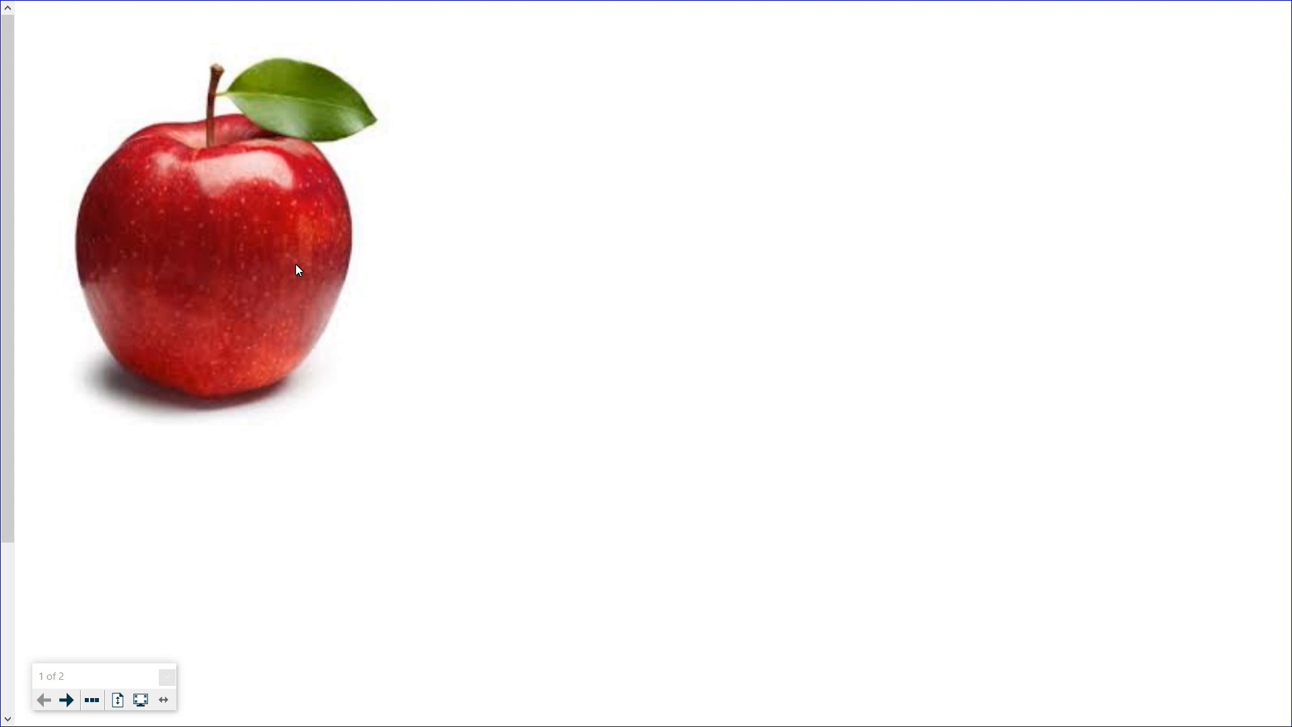
click(92, 700)
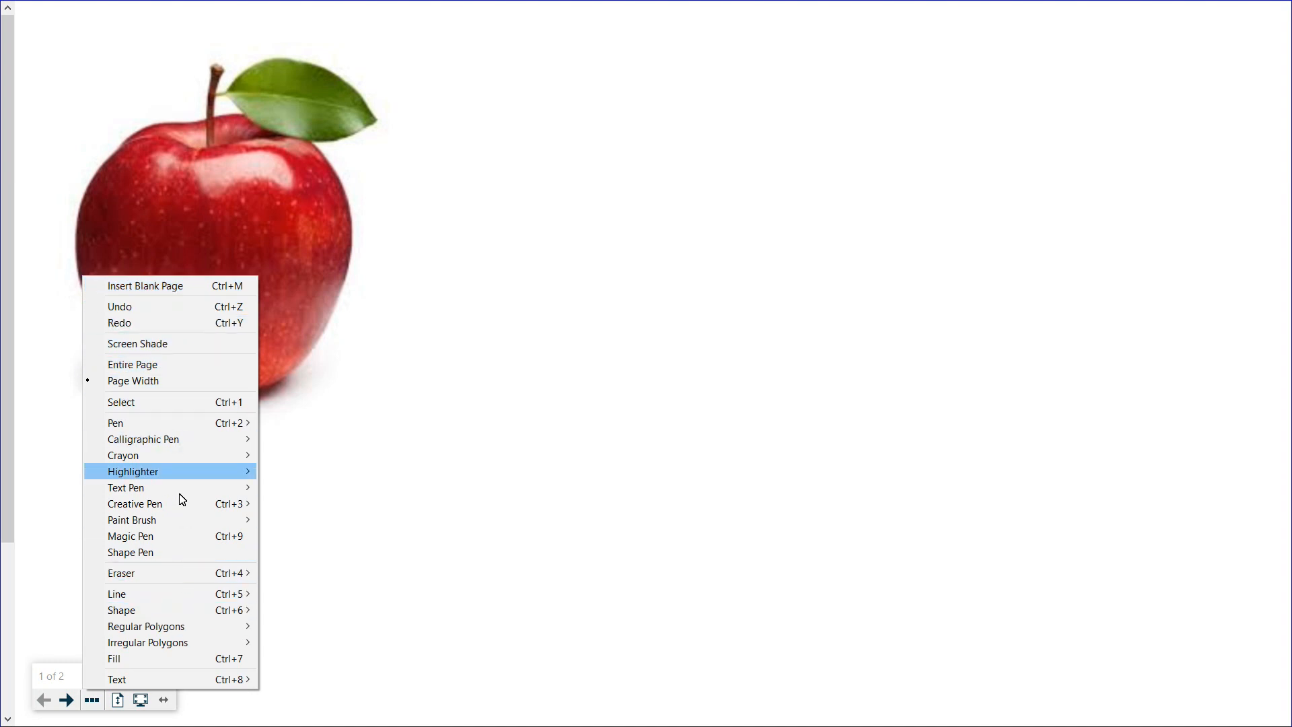
click(176, 627)
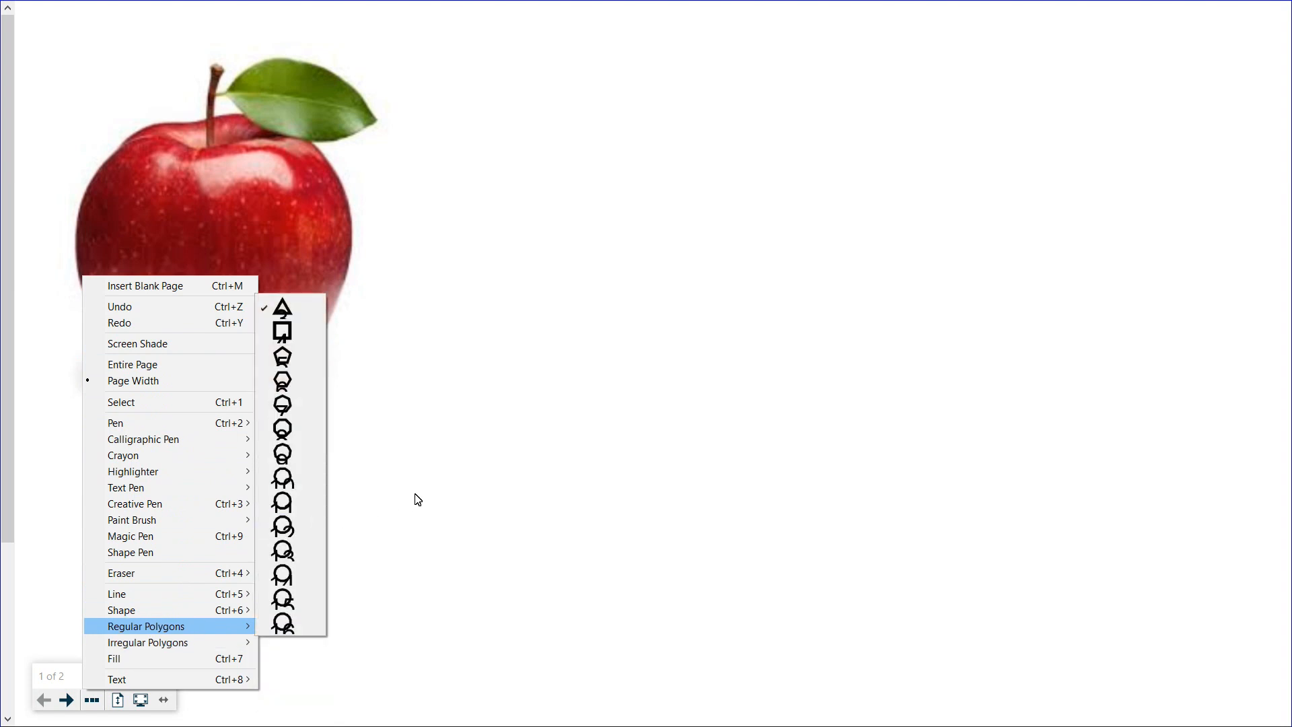
click(418, 499)
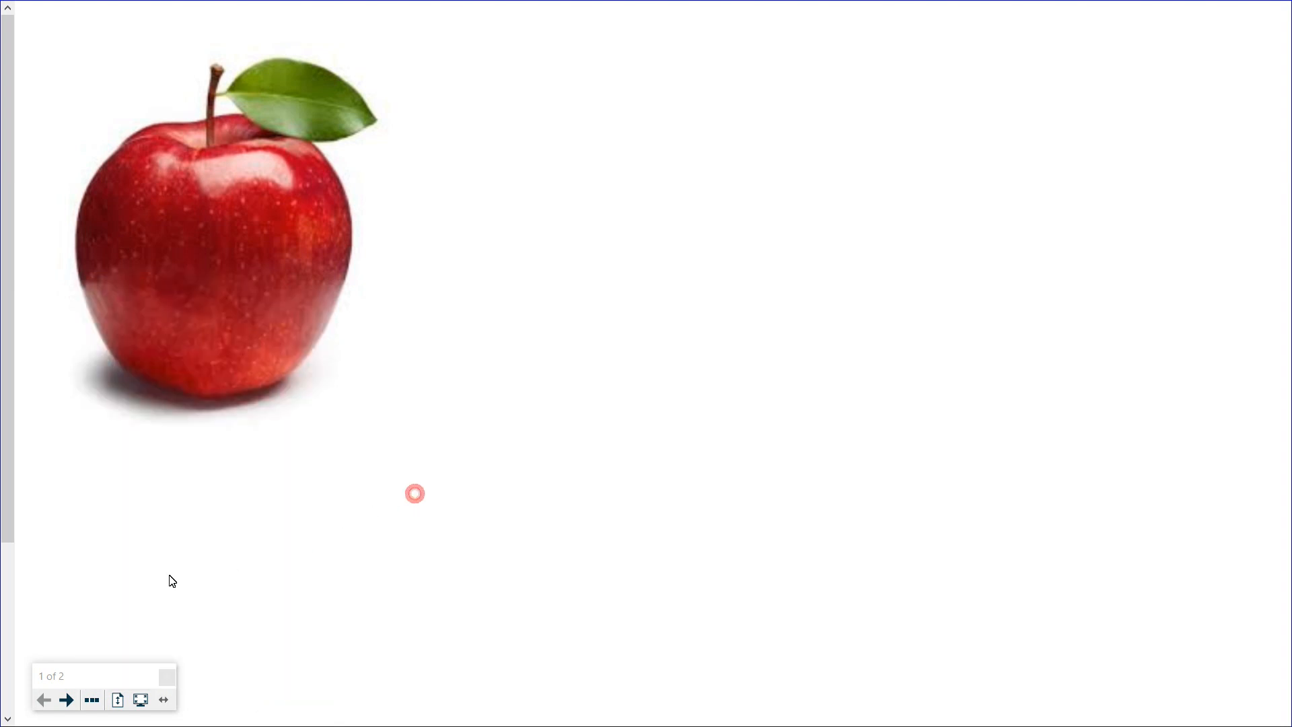
Step: Expand the full-screen toolbar to show its extra tools, try the pen tool, and exit Full Screen view
click(165, 704)
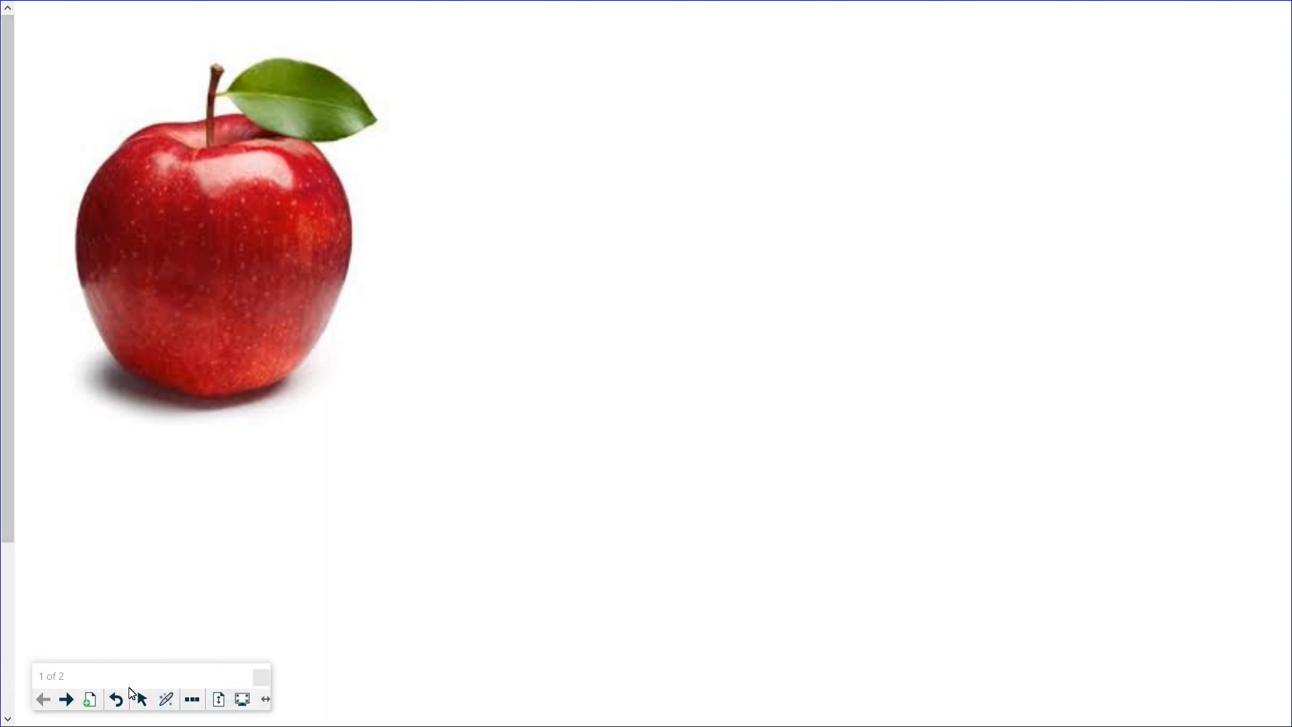
click(166, 703)
click(240, 704)
click(240, 703)
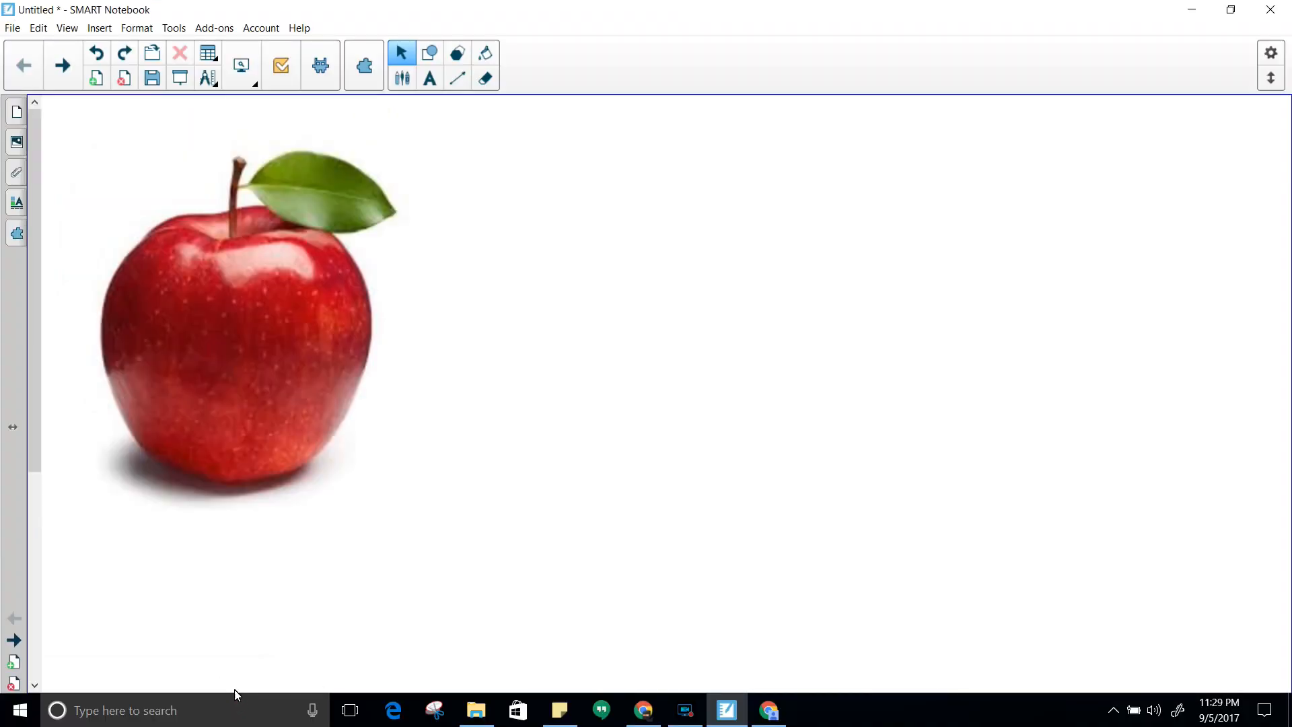
Step: Switch to Chrome and bring the beginning of the SMART feature request survey into view
click(251, 81)
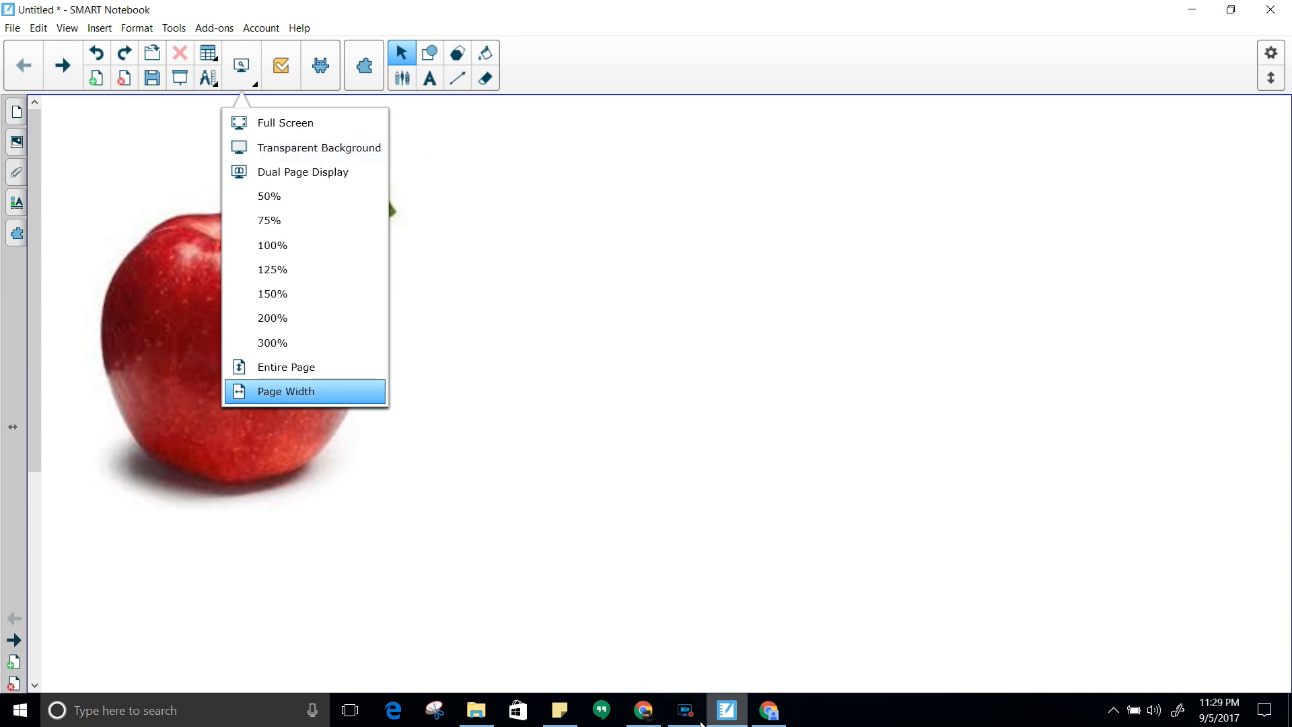
click(771, 716)
scroll(607, 451, up, 12)
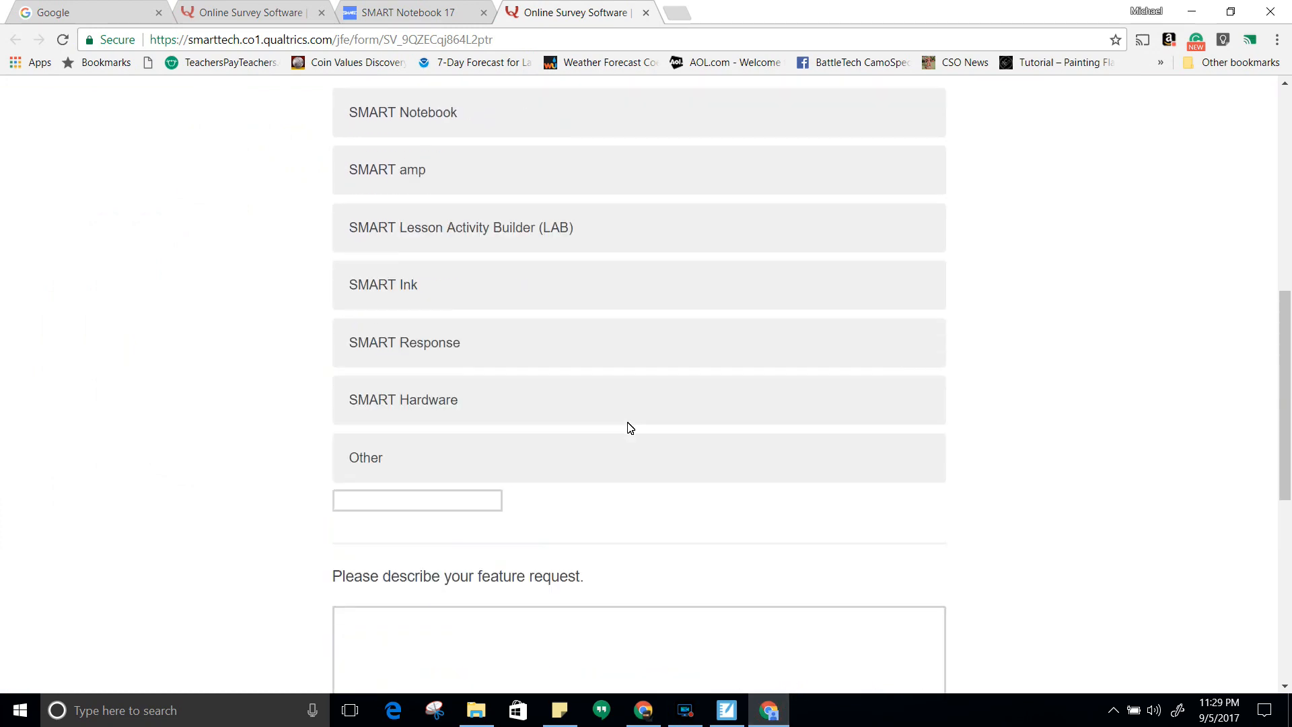
right_click(606, 429)
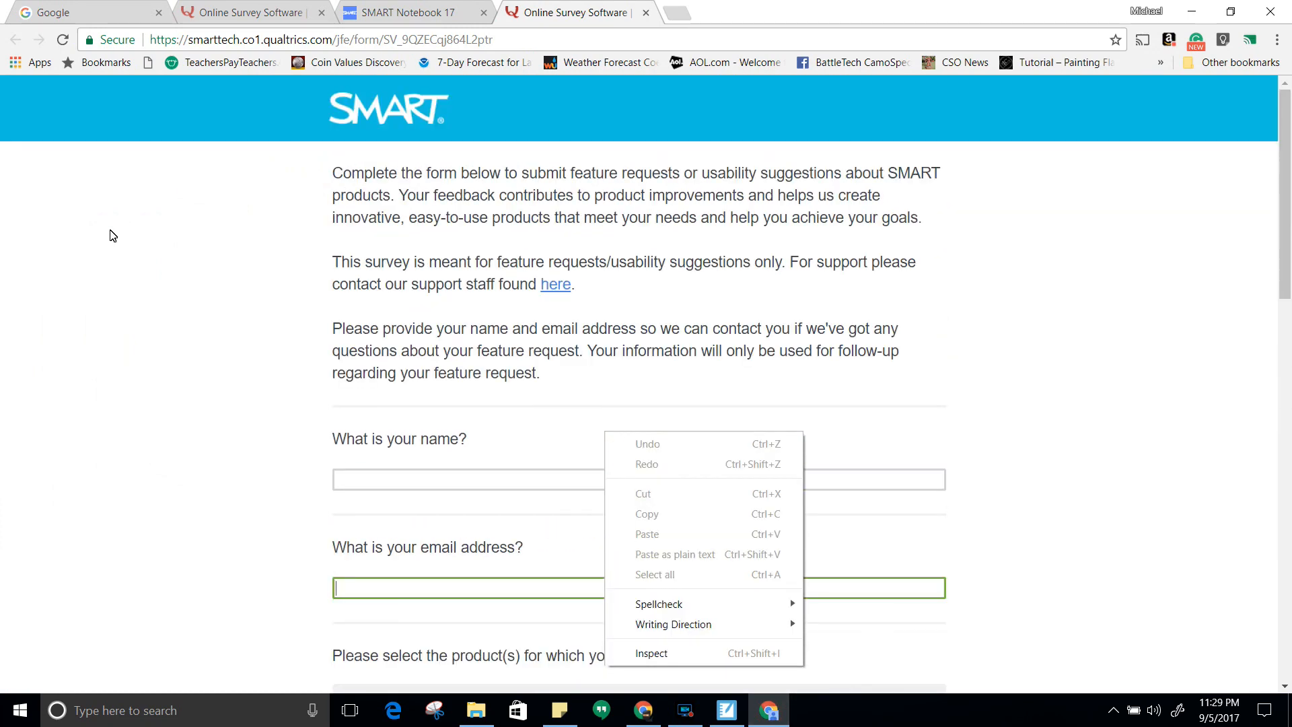
click(119, 266)
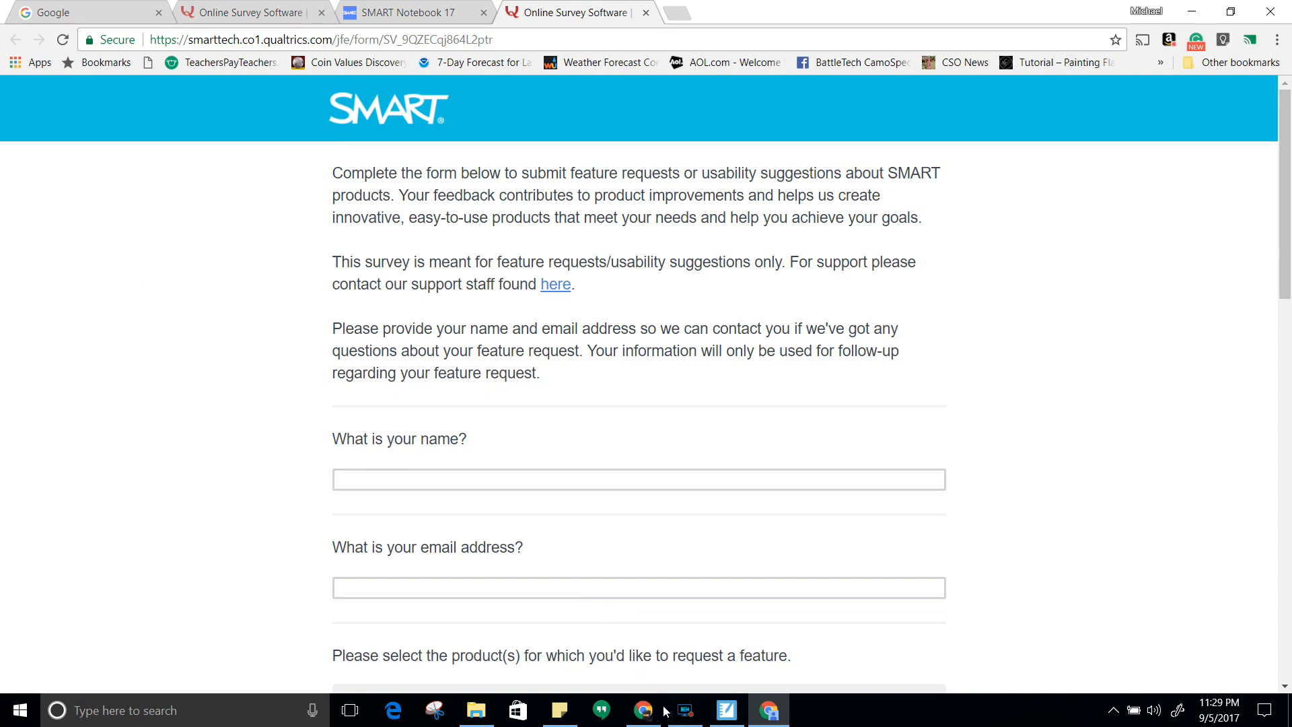
Step: Return to SMART Notebook, turn on Transparent Background over the survey page, and move the apple picture clear of the survey text
click(728, 711)
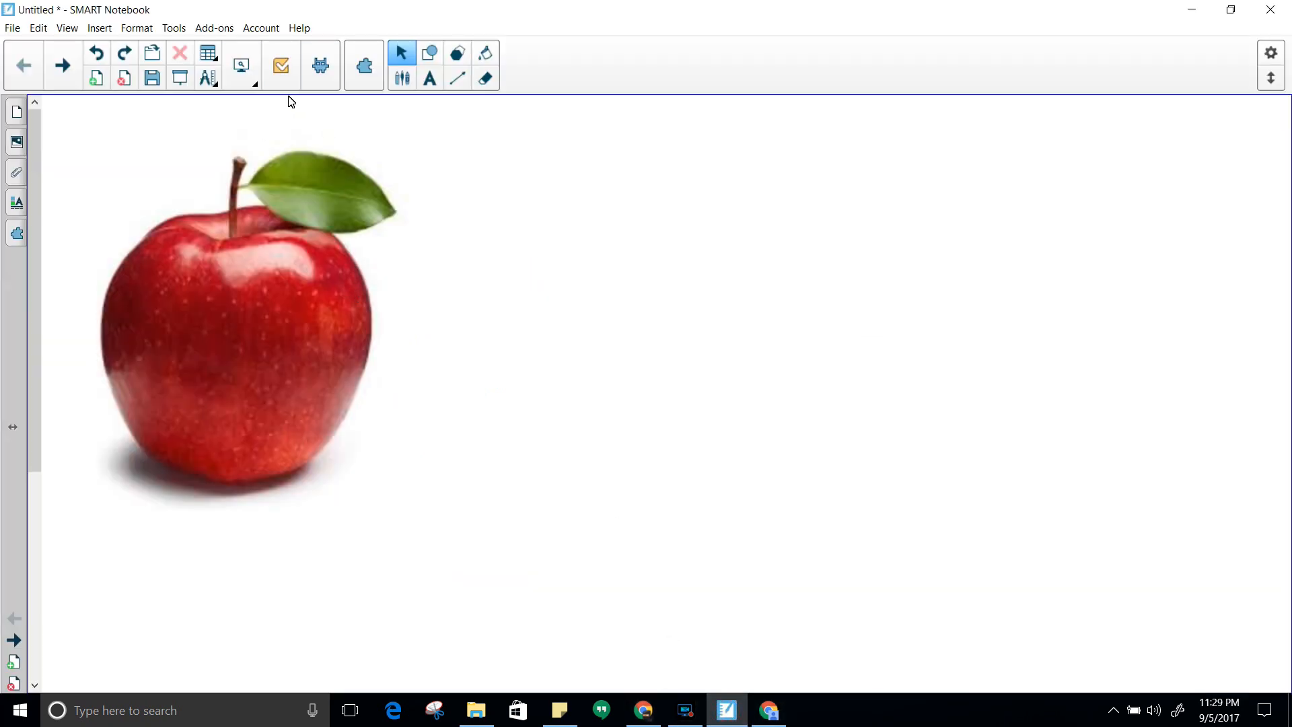
click(242, 67)
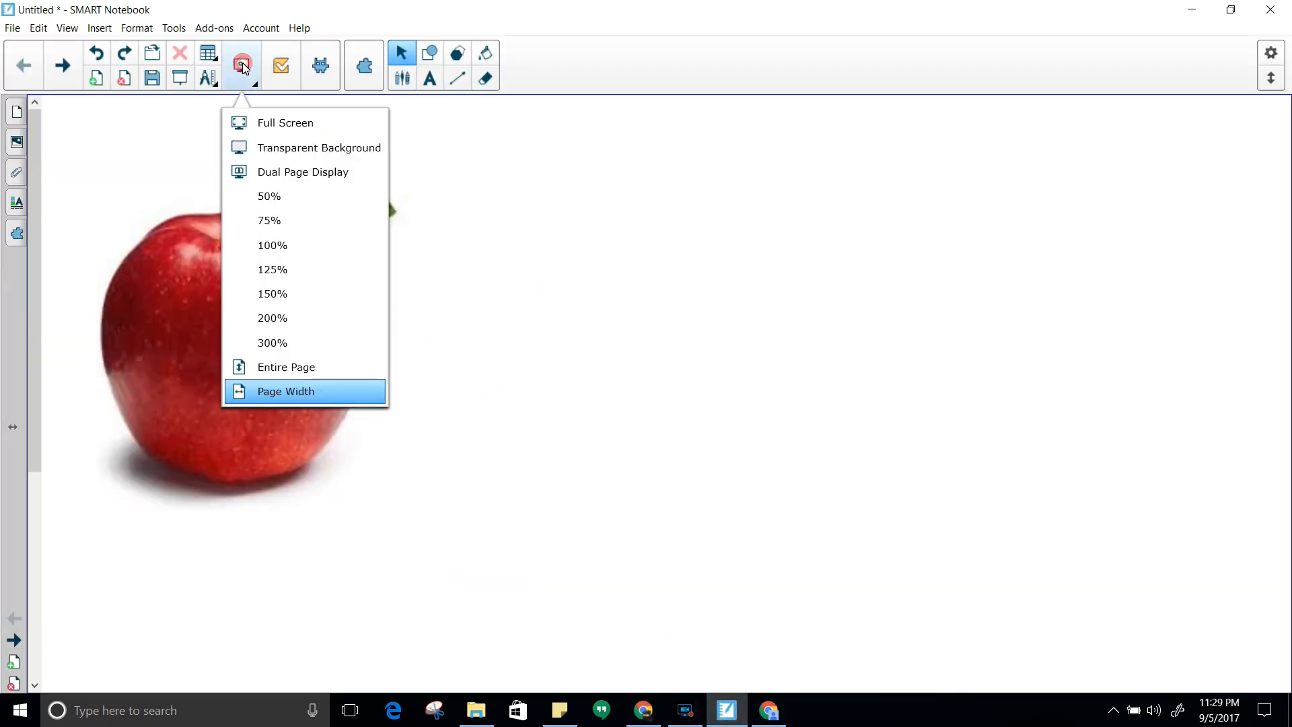
click(291, 148)
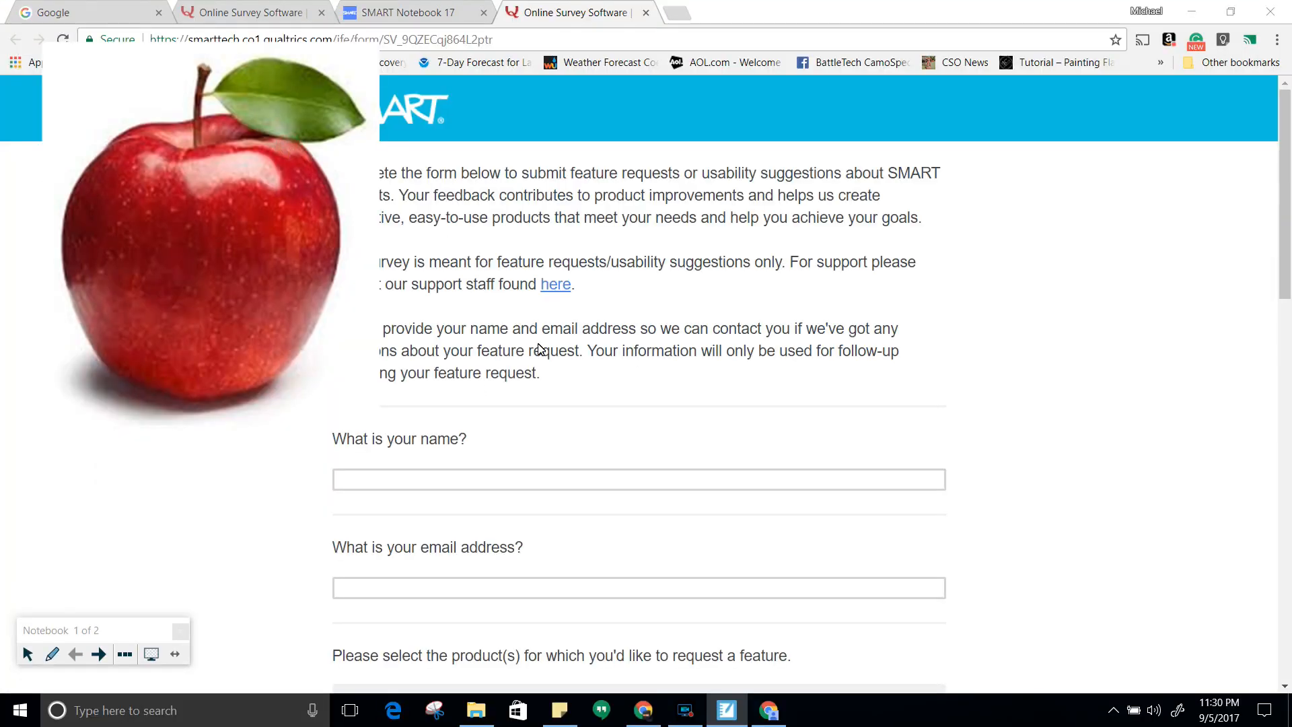
drag(322, 75, 226, 173)
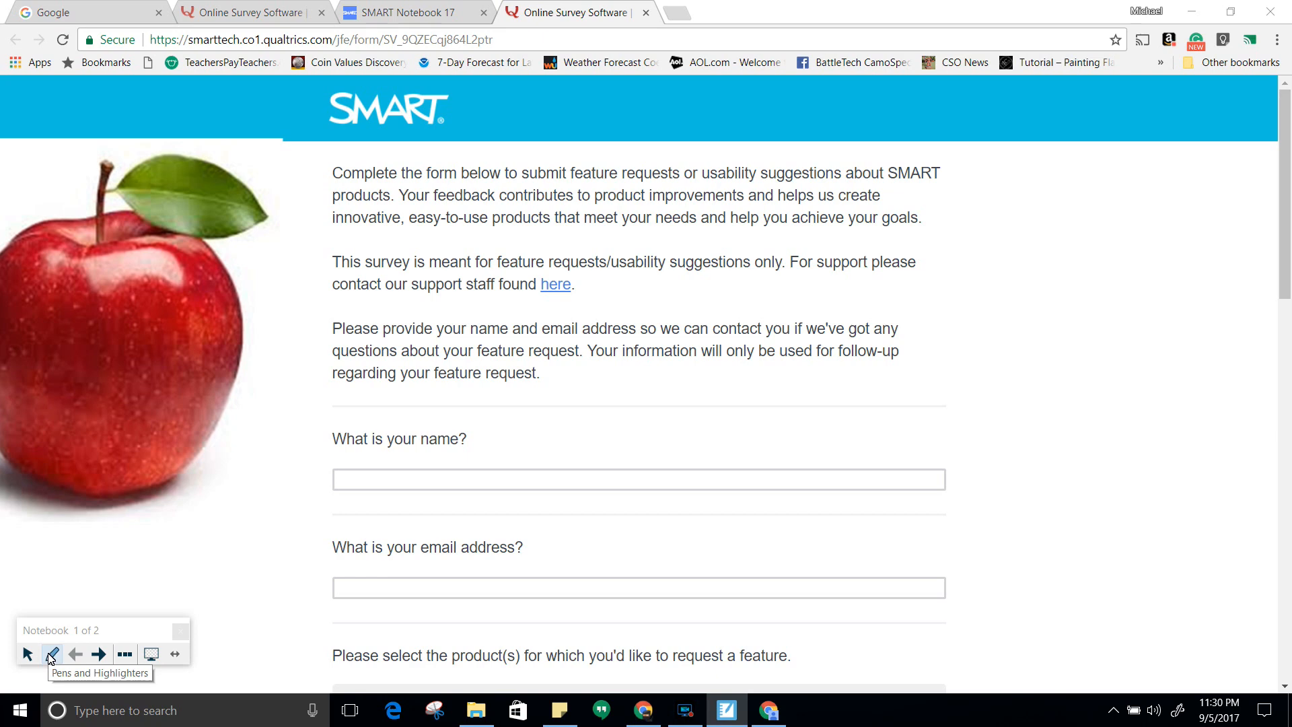
Step: Highlight "This survey is meant for" and "regarding your feature request" on the survey page with the thick green highlighter
click(125, 654)
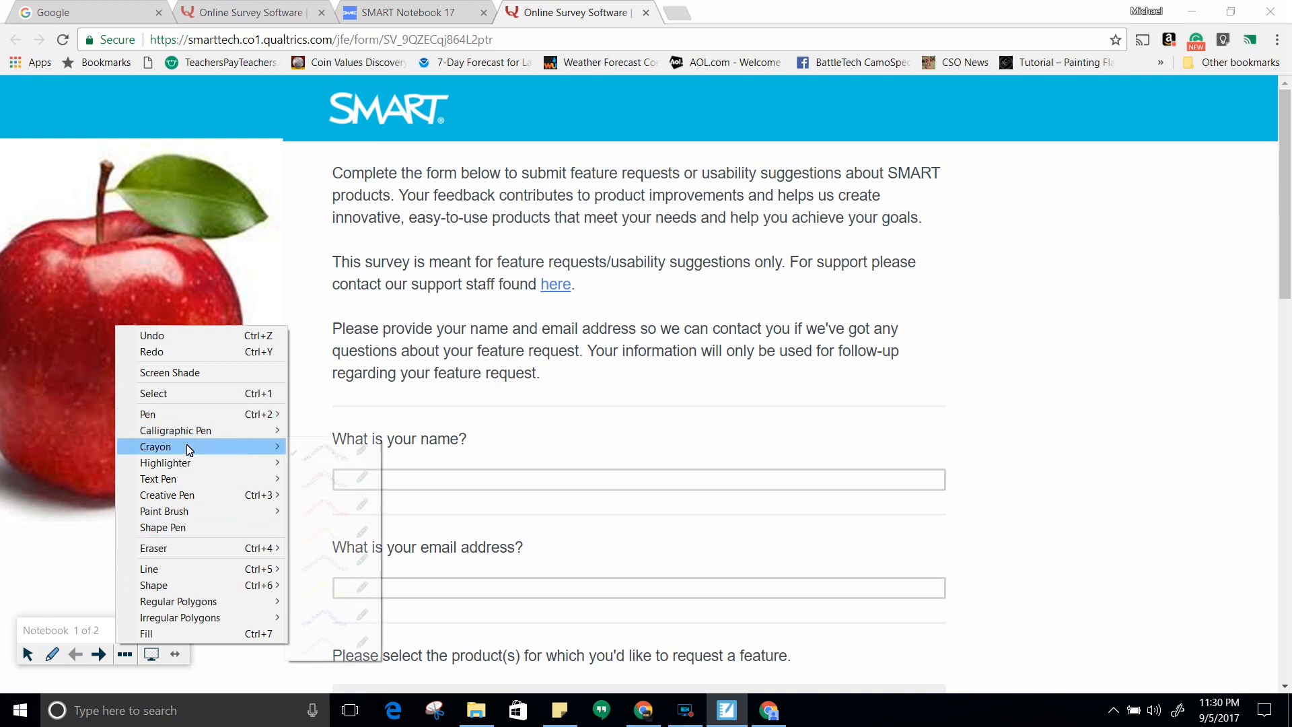
mouse_move(189, 449)
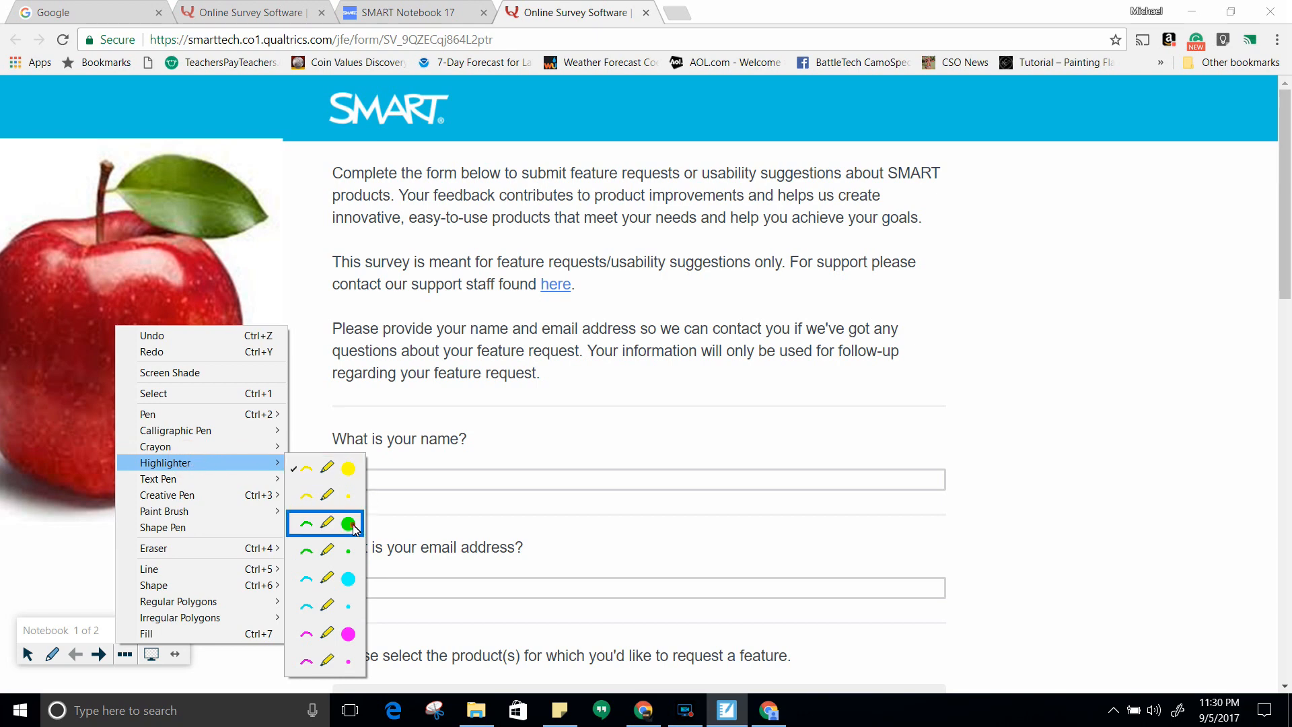
click(351, 525)
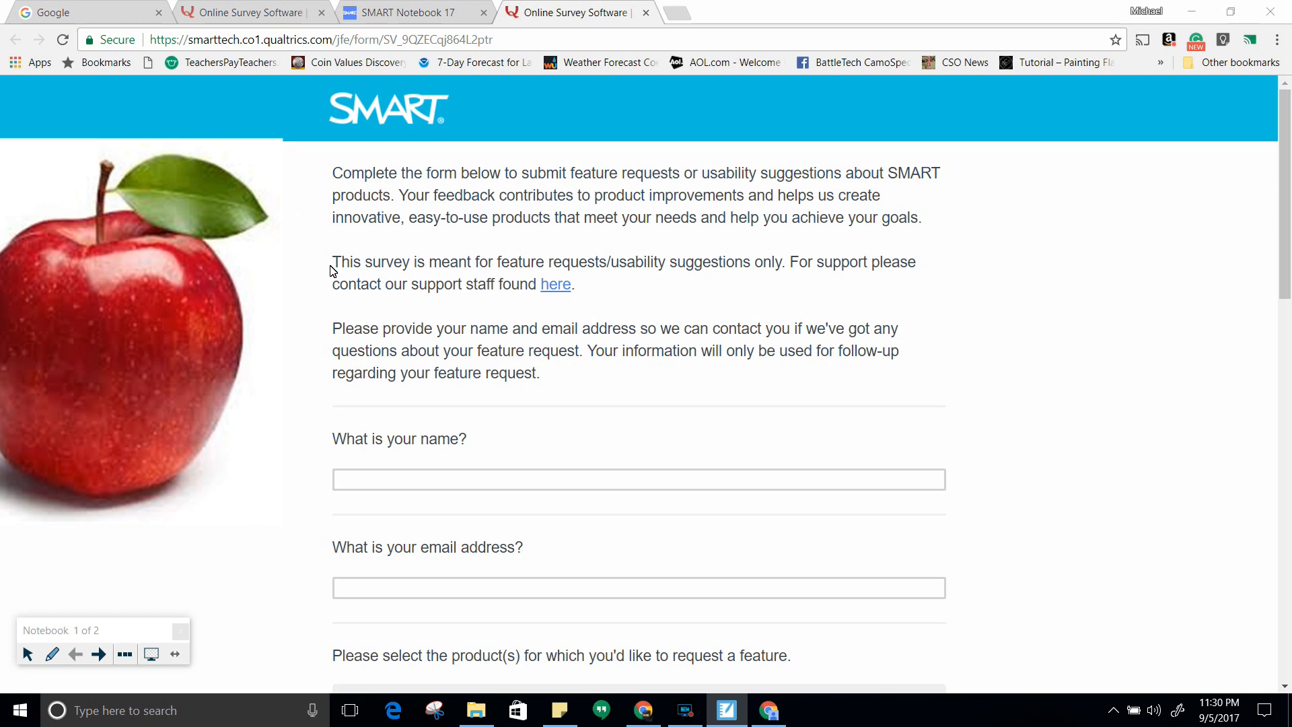
drag(331, 267, 512, 266)
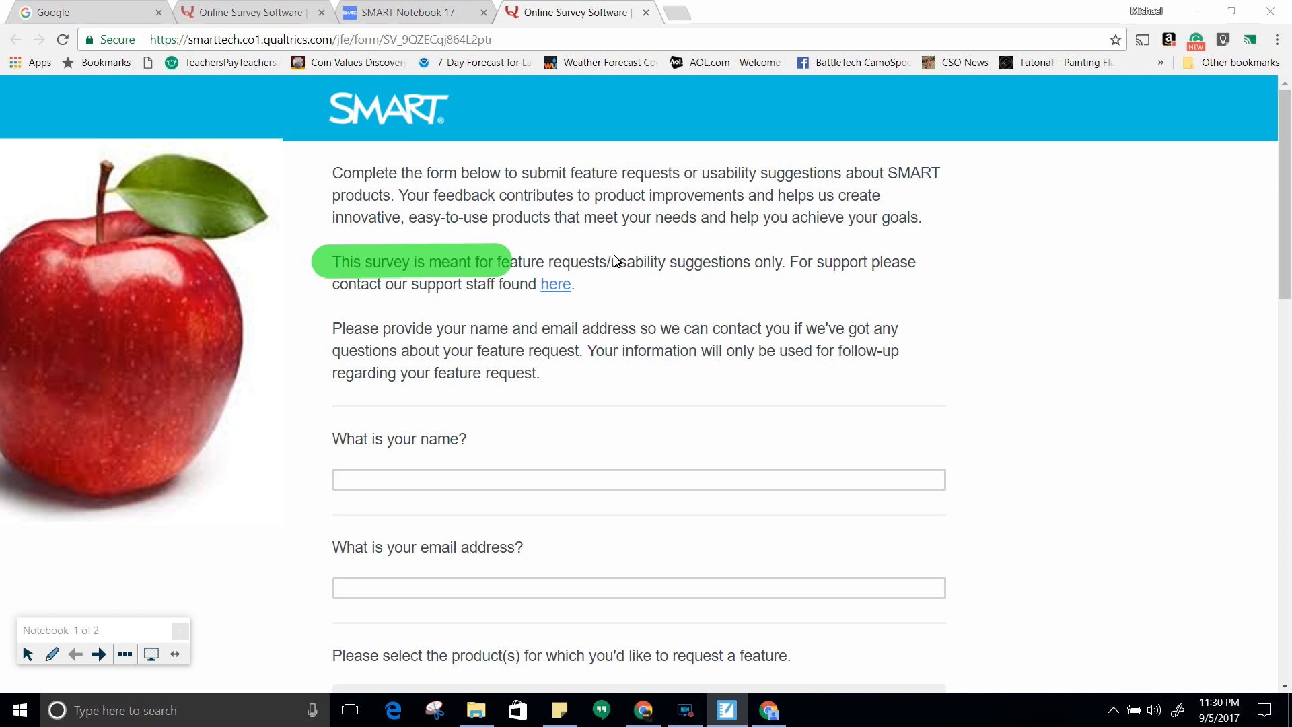
drag(327, 375, 512, 369)
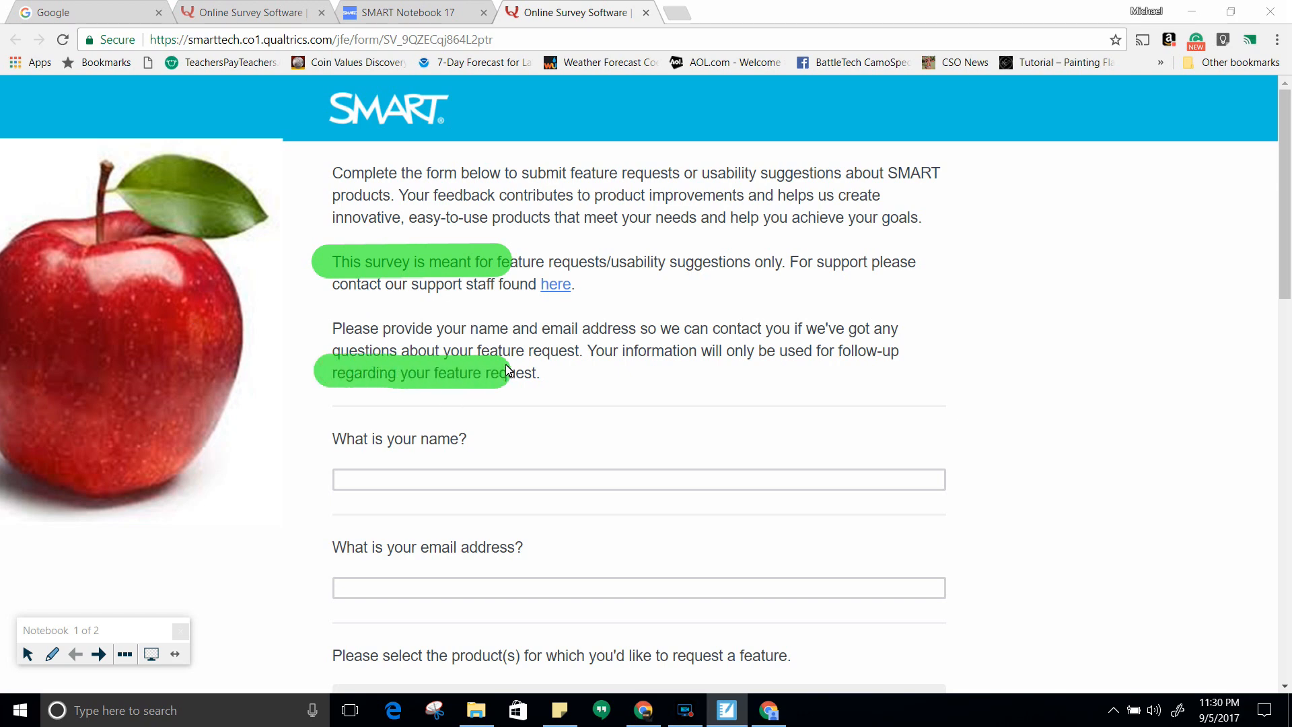
Step: With the black pen, circle "For support please", draw an arrow pointing to it, and handwrite "Note" at the arrow's tail
click(124, 653)
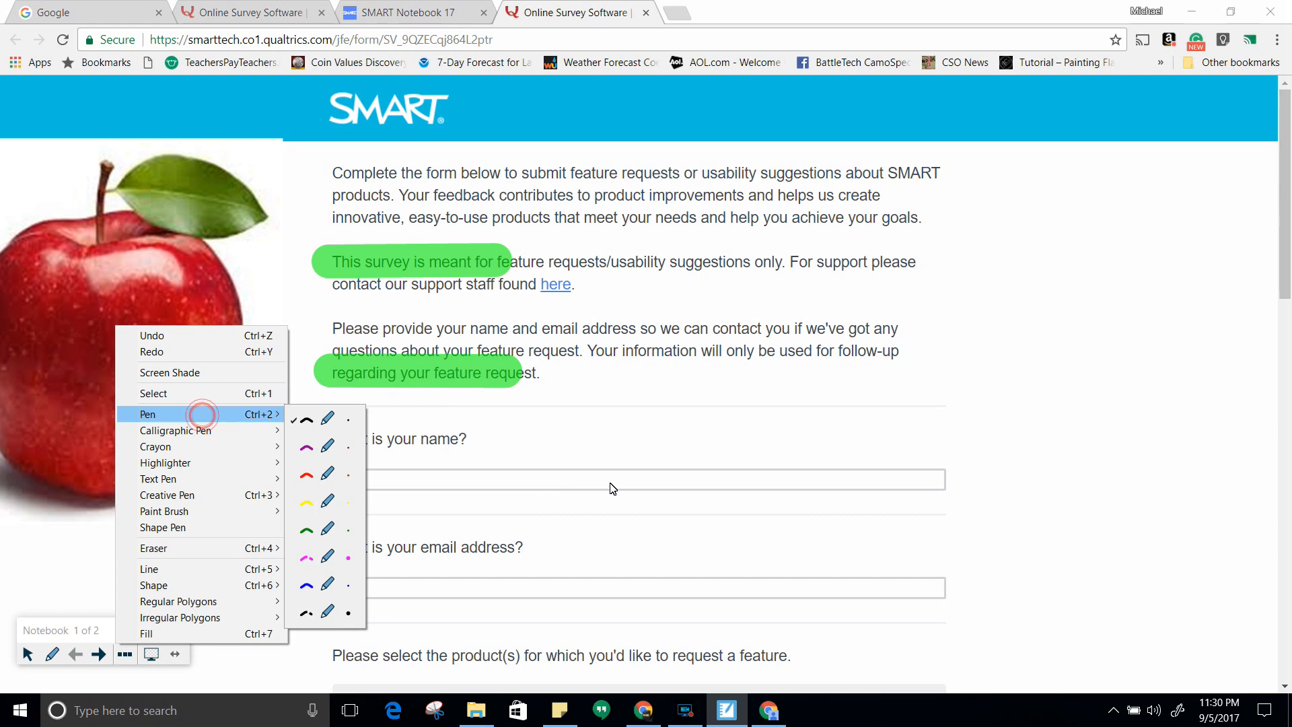
click(307, 420)
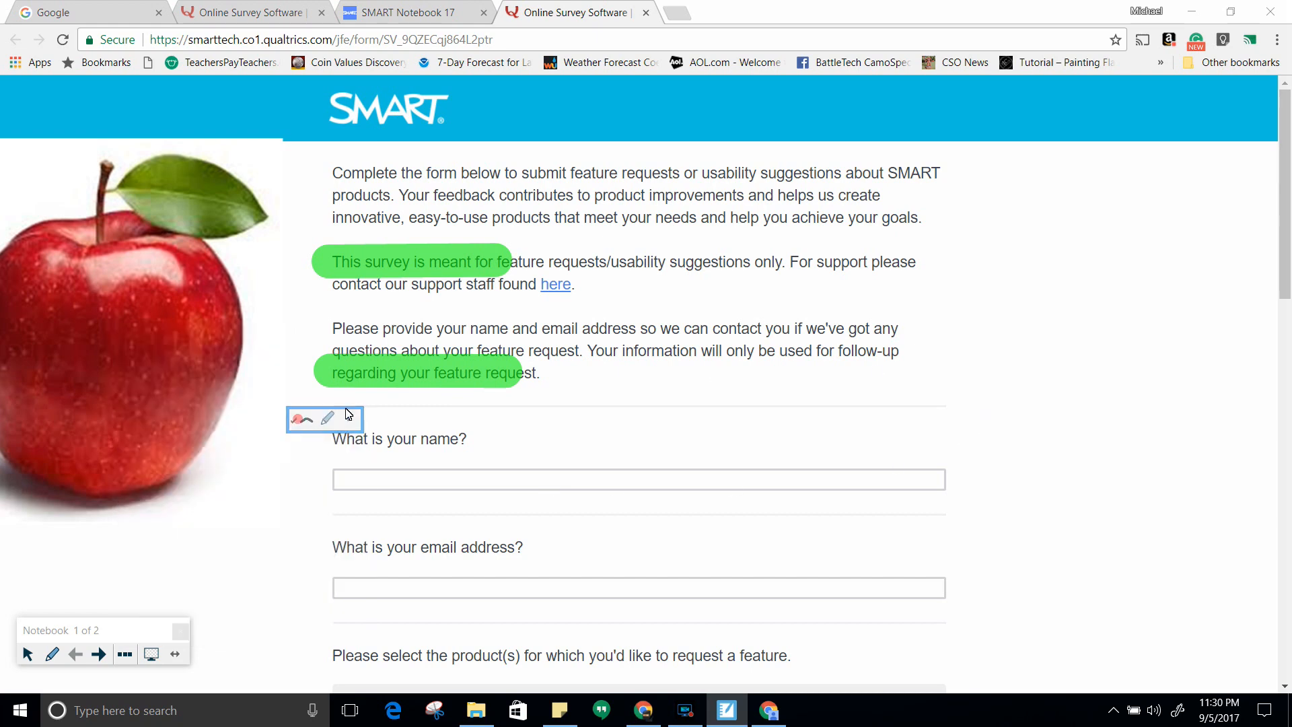
mouse_move(916, 234)
mouse_down()
mouse_move(796, 247)
mouse_move(915, 278)
mouse_move(864, 247)
mouse_up()
mouse_move(1008, 206)
mouse_down()
mouse_move(925, 266)
mouse_move(950, 263)
mouse_up()
drag(1020, 181, 1020, 200)
mouse_move(1020, 182)
mouse_down()
mouse_move(1033, 160)
mouse_move(1047, 175)
mouse_move(1061, 169)
mouse_move(1063, 195)
mouse_move(1079, 168)
mouse_move(1085, 194)
mouse_up()
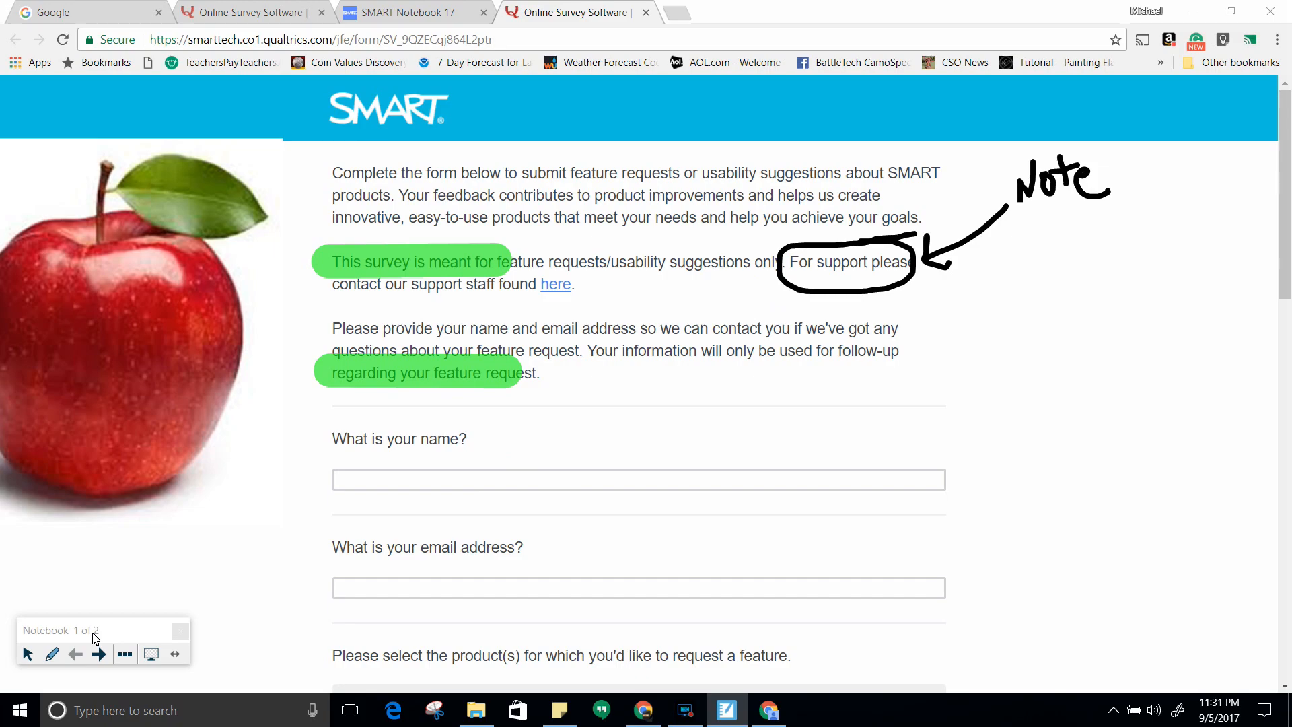
Step: Leave the Transparent Background view, switch to the Select tool, and look over the available view options
click(151, 653)
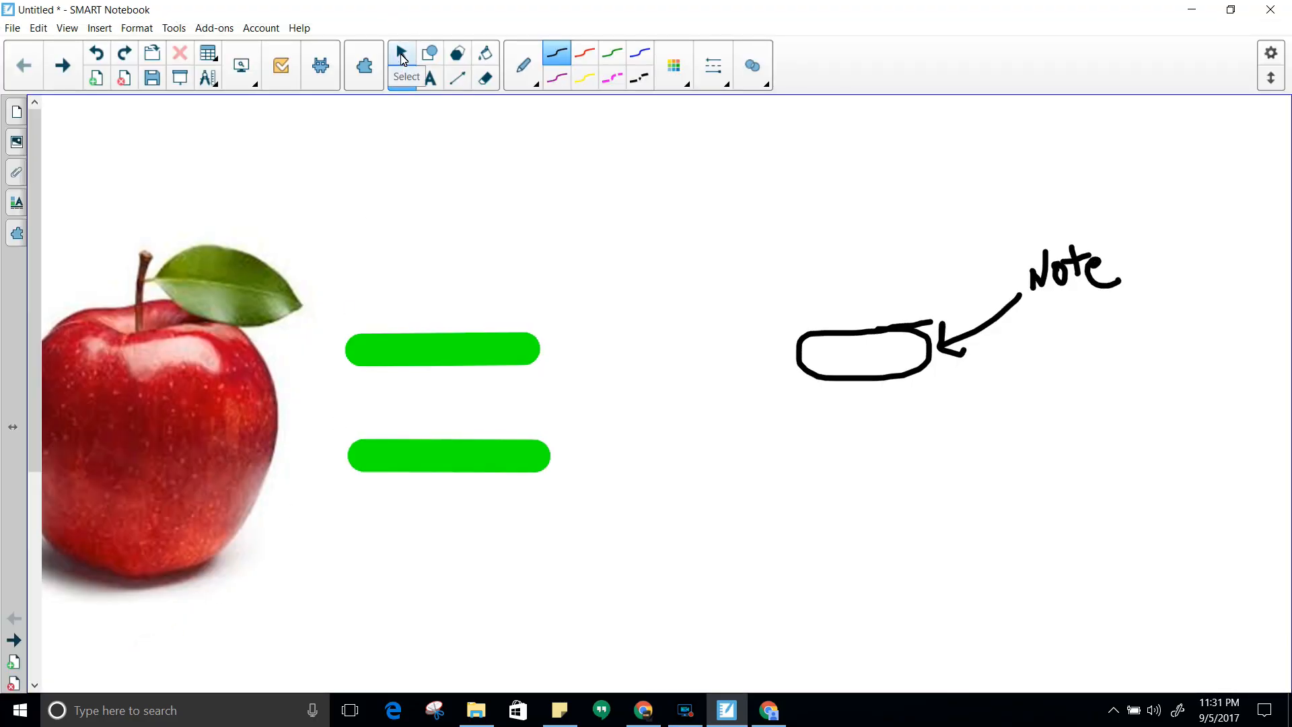
click(402, 57)
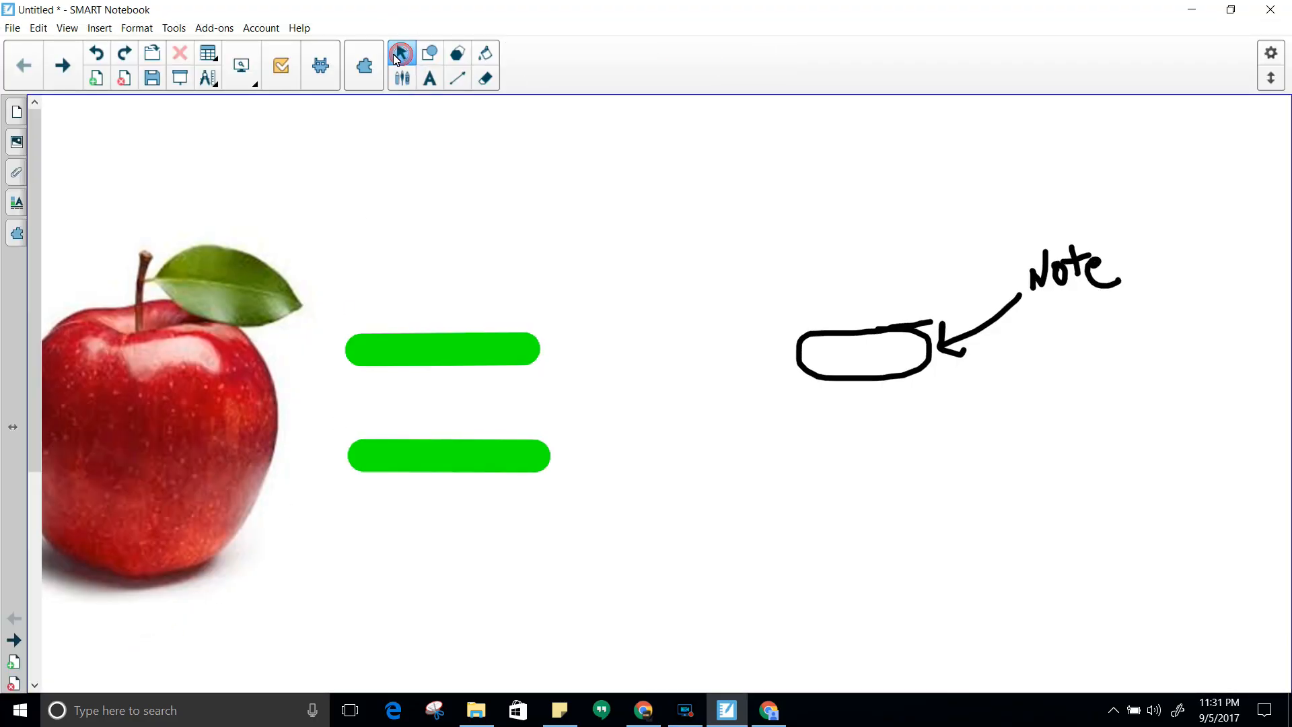
click(242, 80)
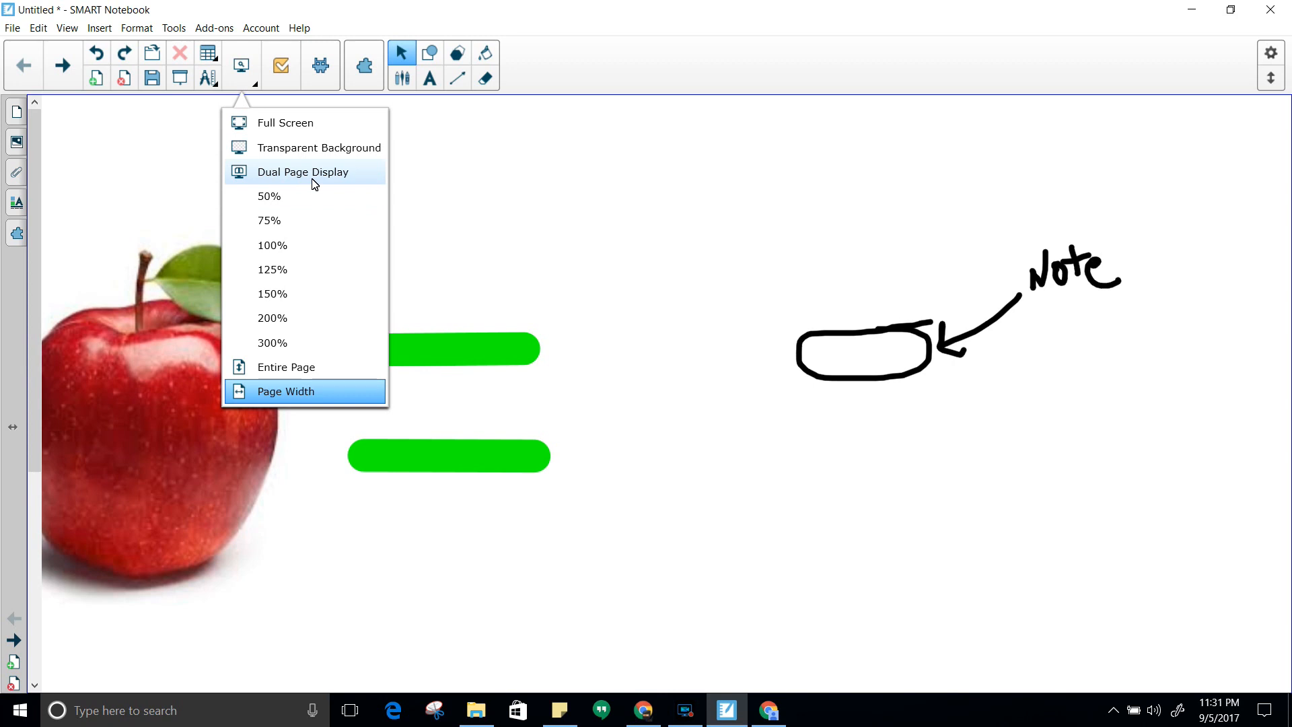
click(592, 175)
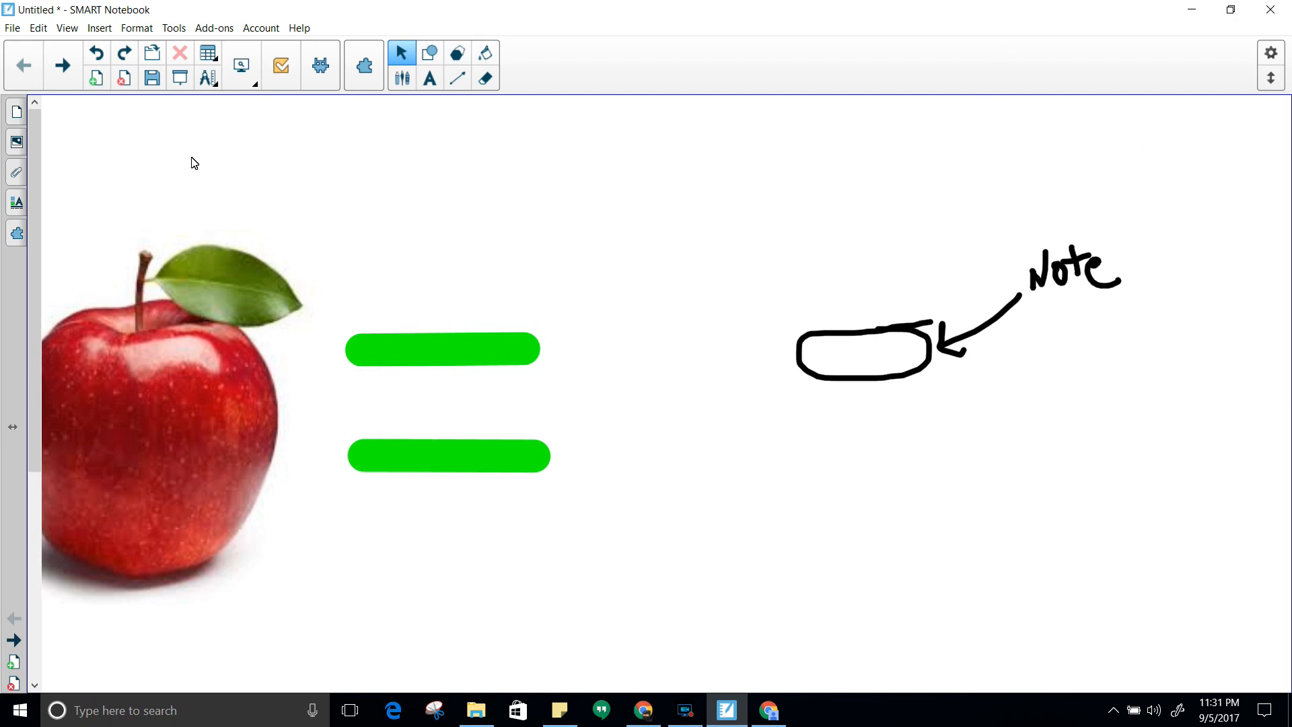
Step: Turn on Dual Page Display and bring up page 2 beside the apple page
click(247, 76)
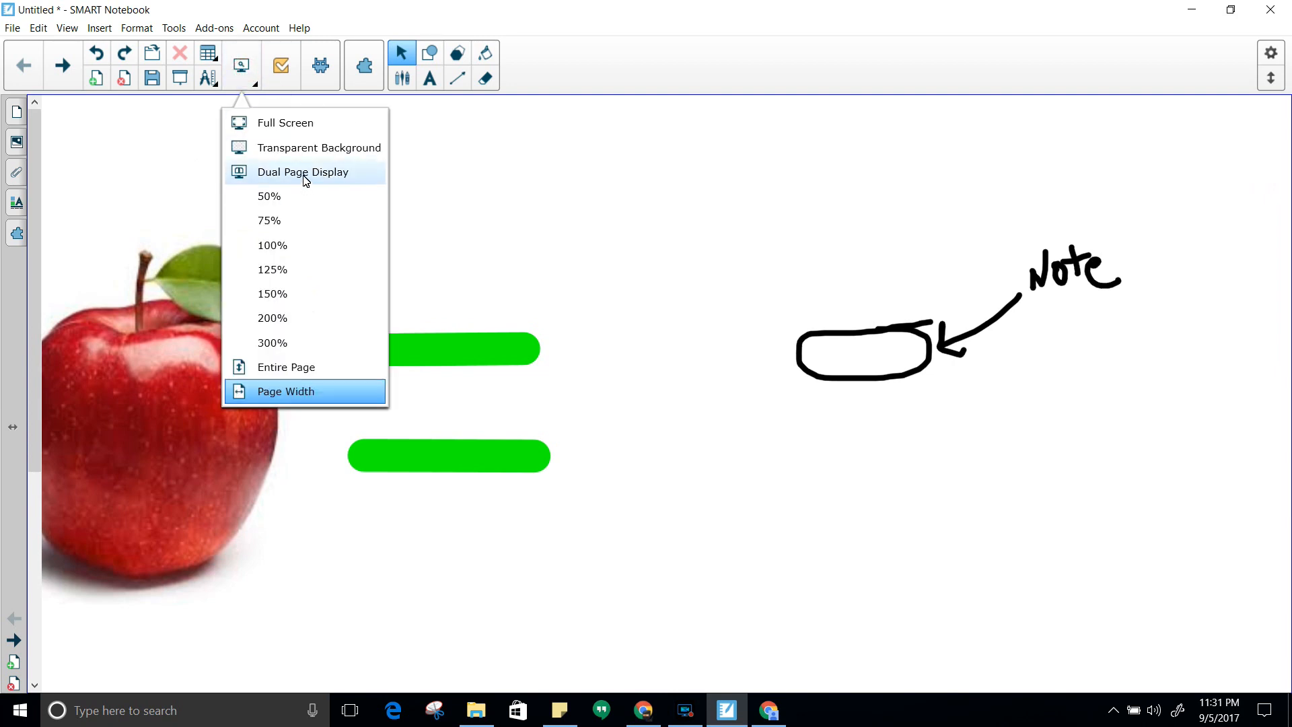
click(306, 176)
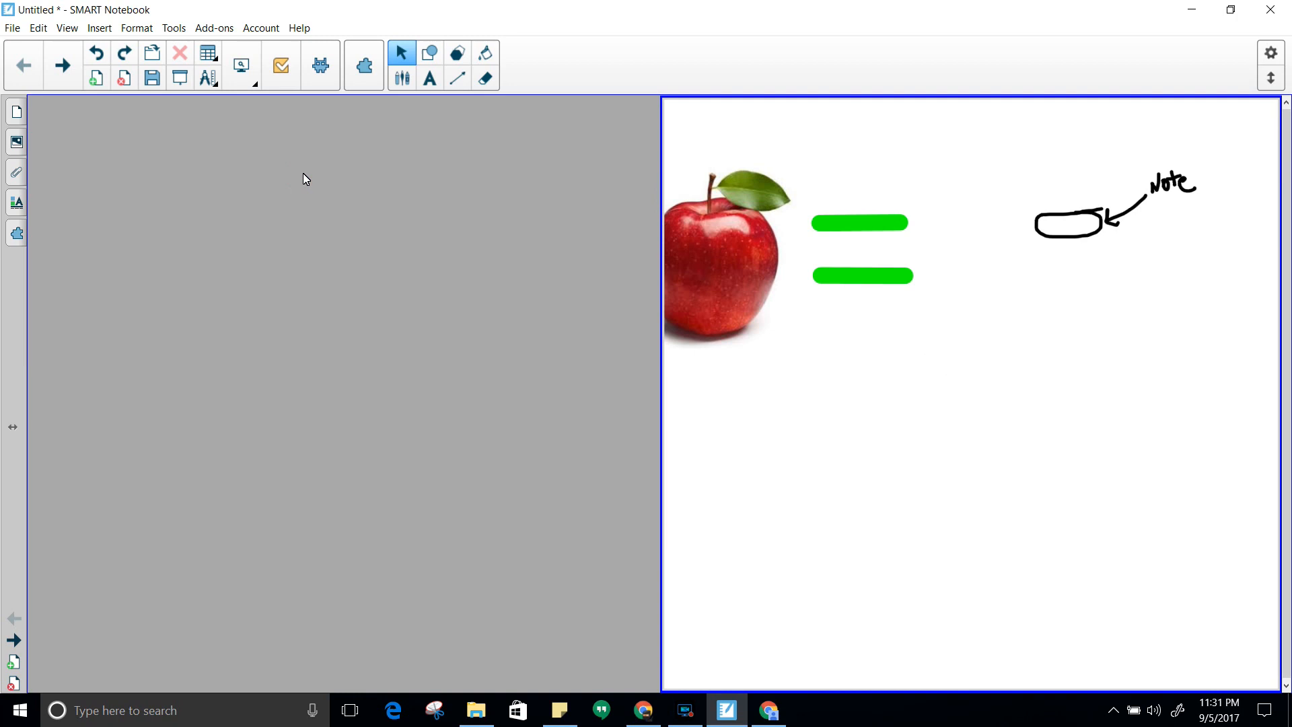
click(17, 111)
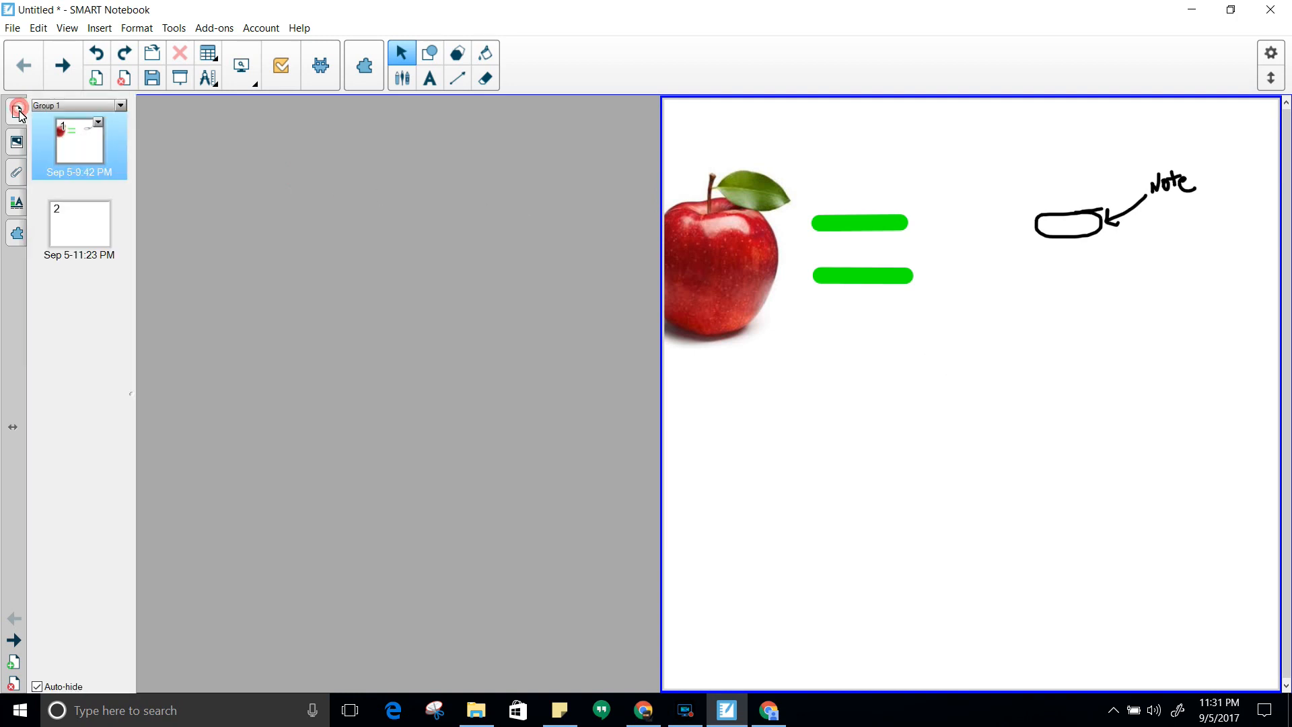
click(101, 225)
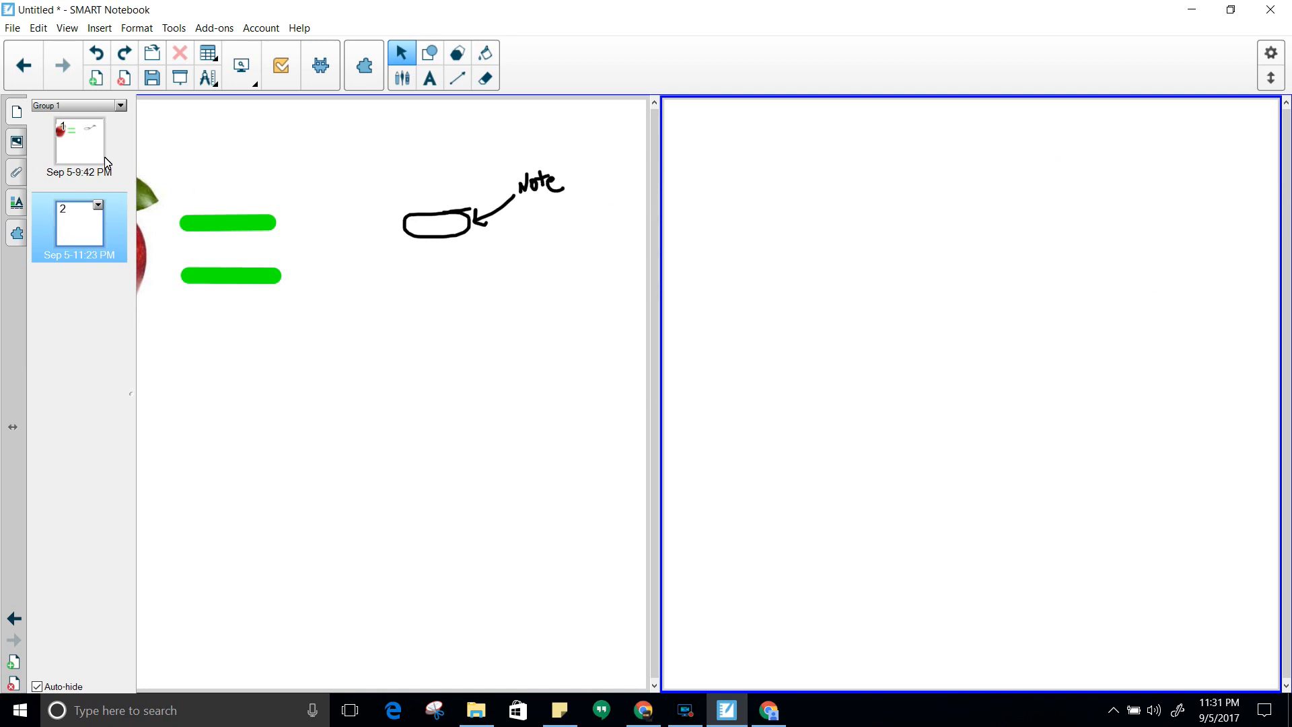
Step: Cover page 2 with the Screen Shade and remove the shade again
click(98, 205)
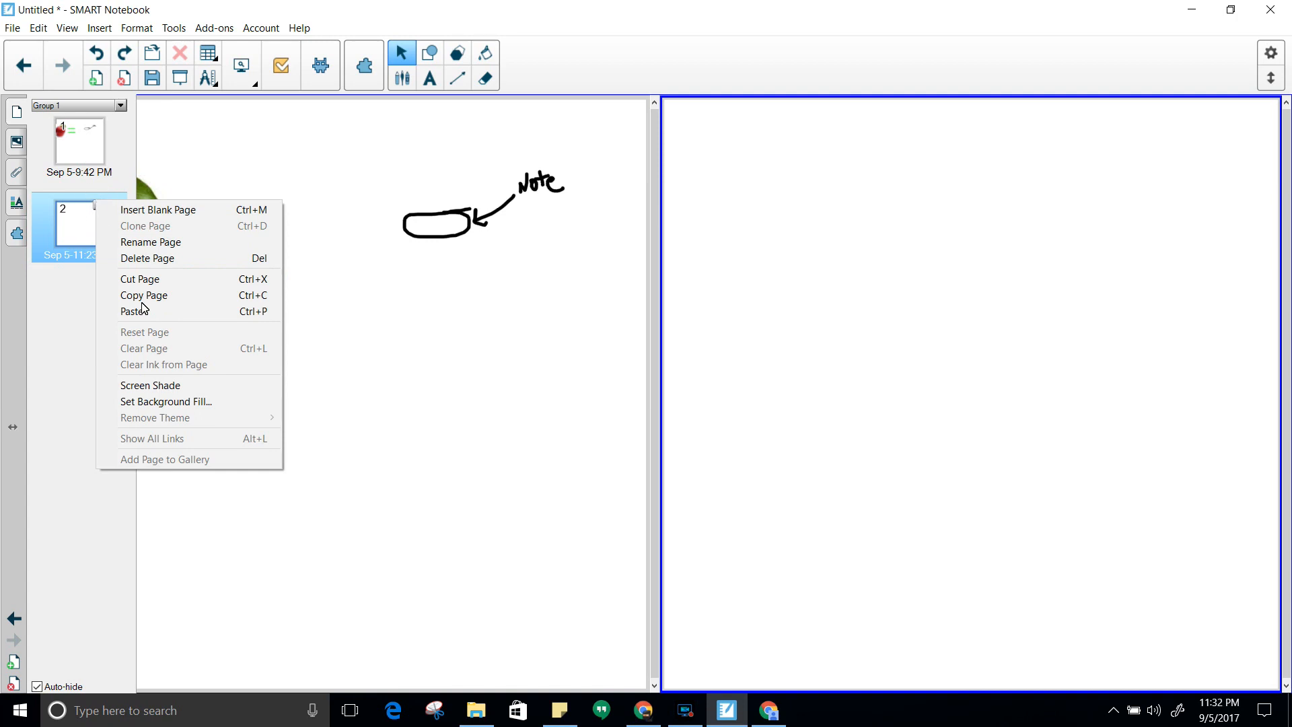
click(169, 387)
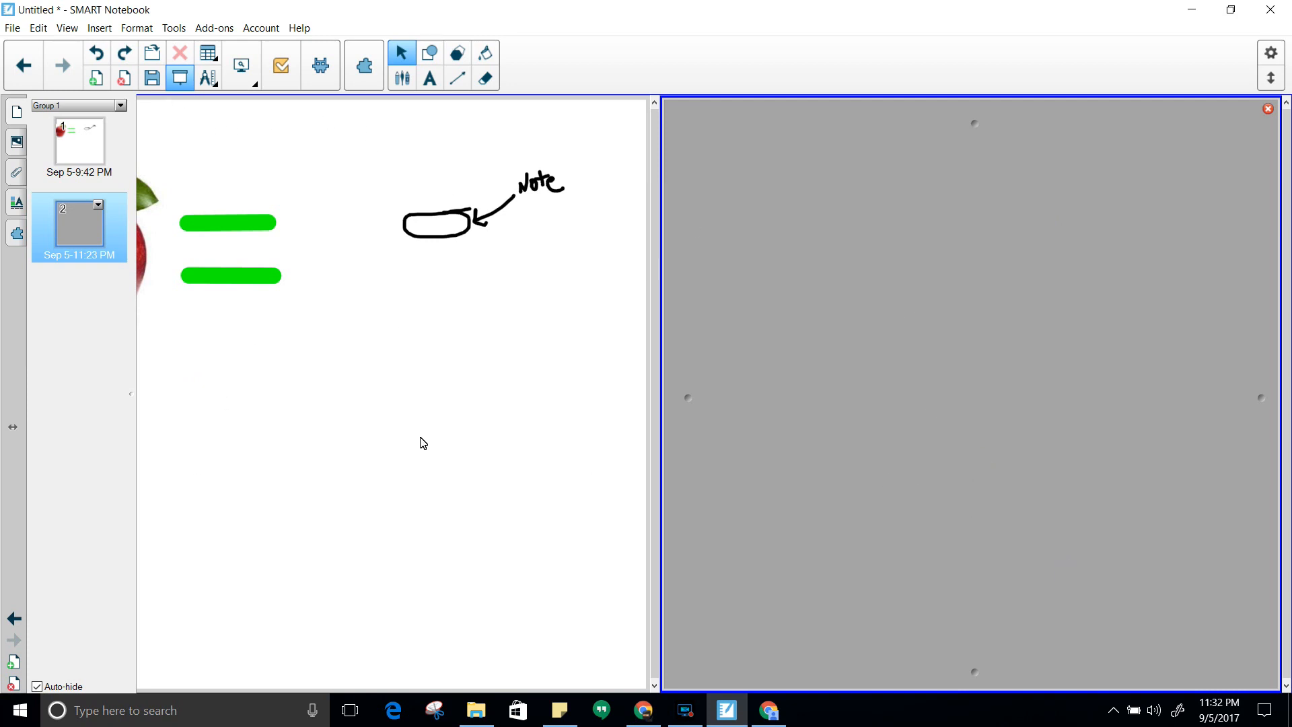
click(98, 205)
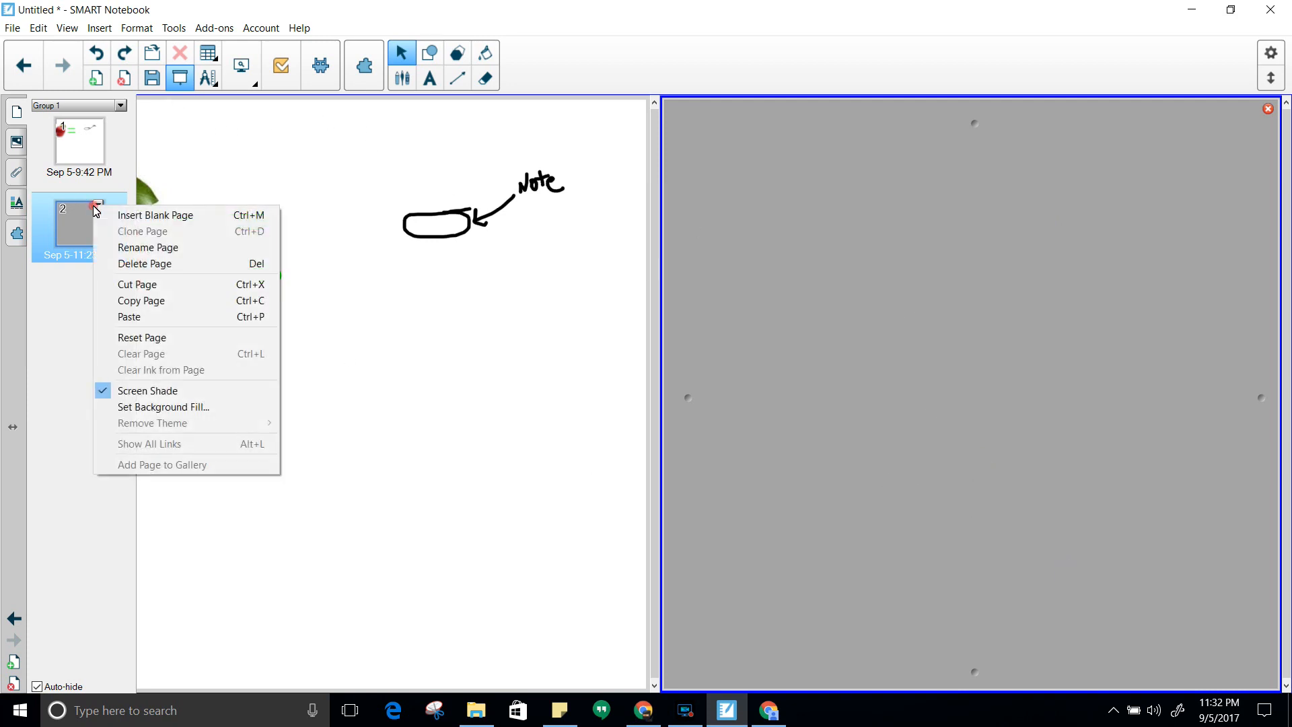
click(164, 396)
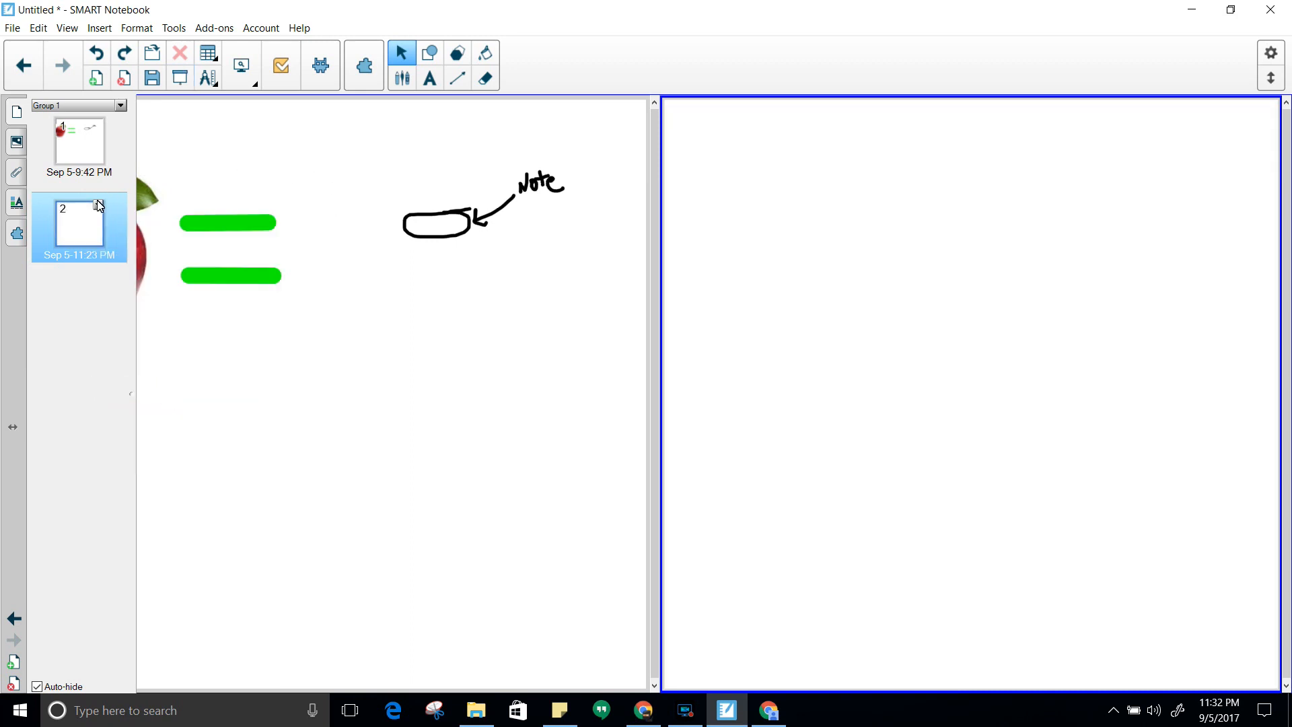
Step: Return to Single Page Display and show the apple page
click(248, 78)
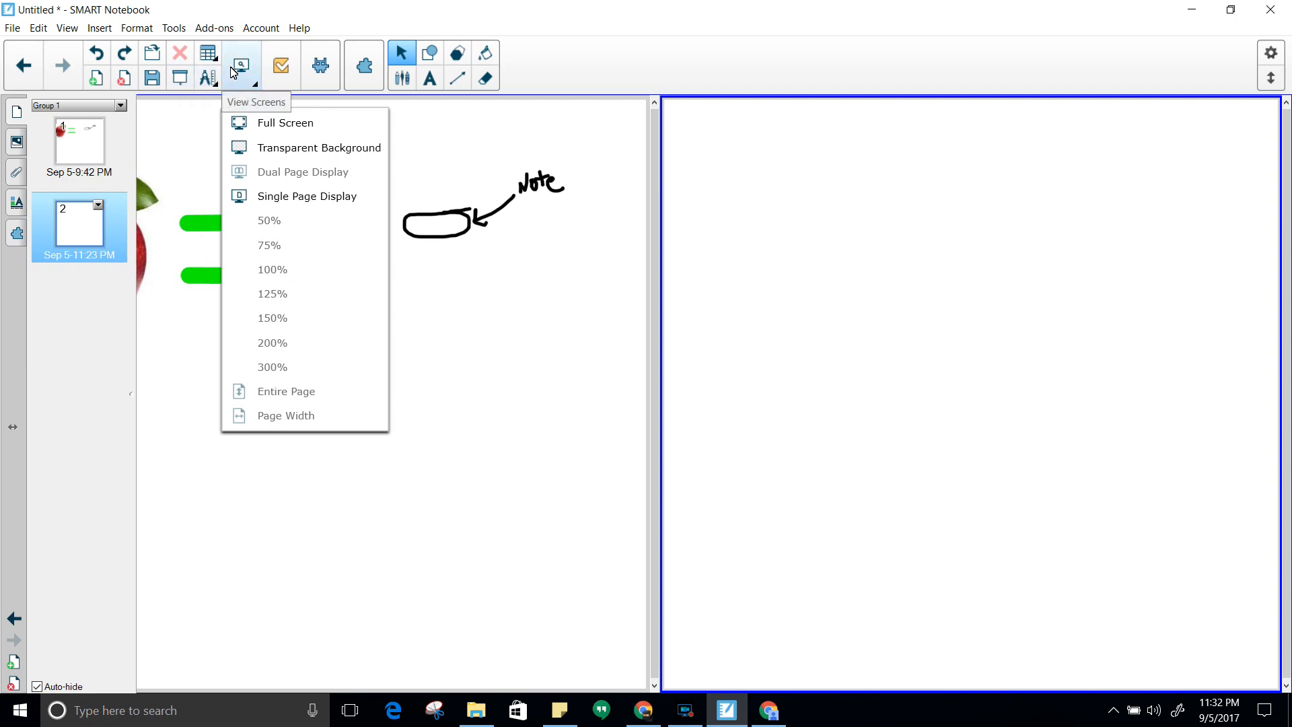
click(294, 199)
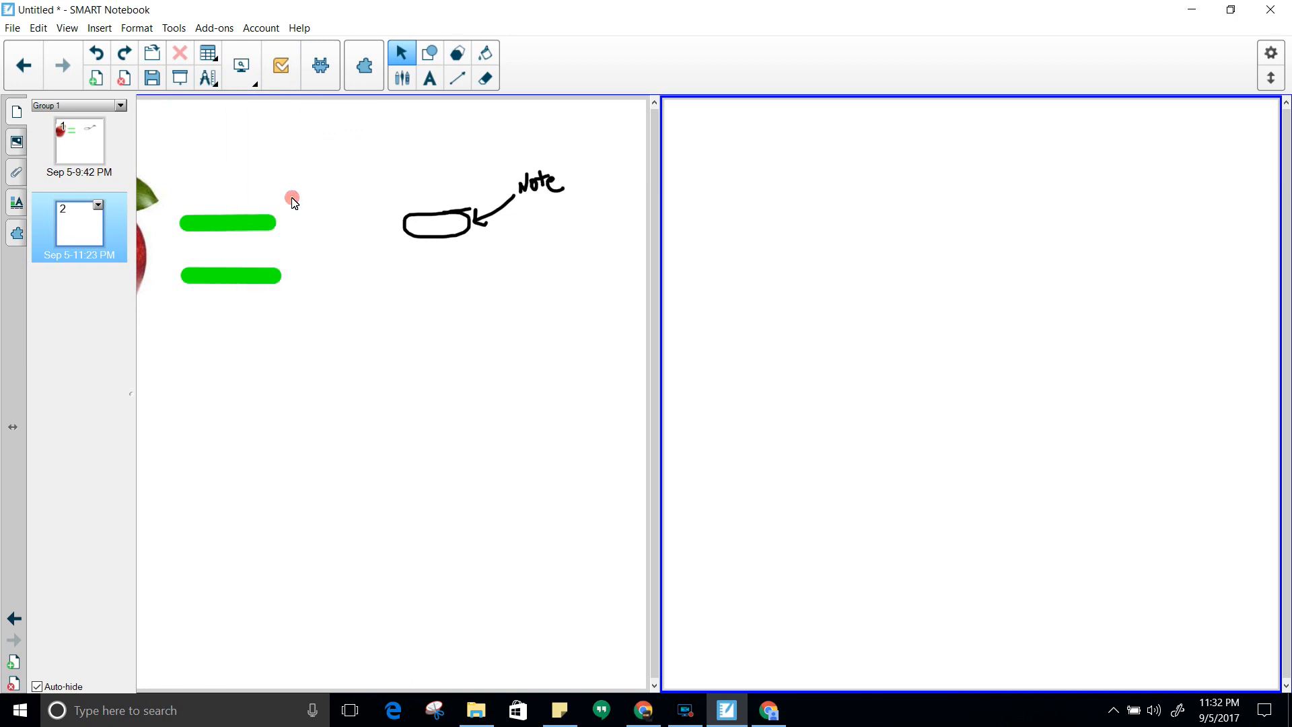
click(100, 149)
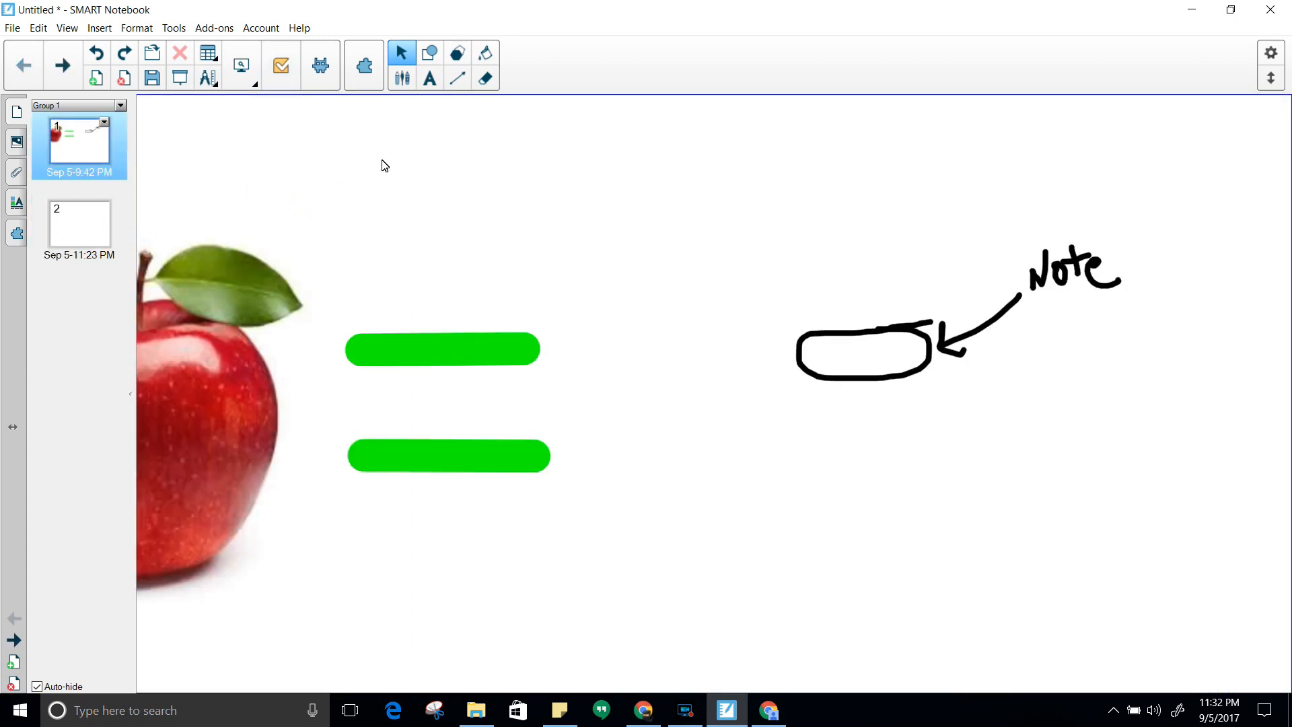
Step: View the apple page at 150%, 300% and 200% zoom, and let the page list hide itself
click(252, 79)
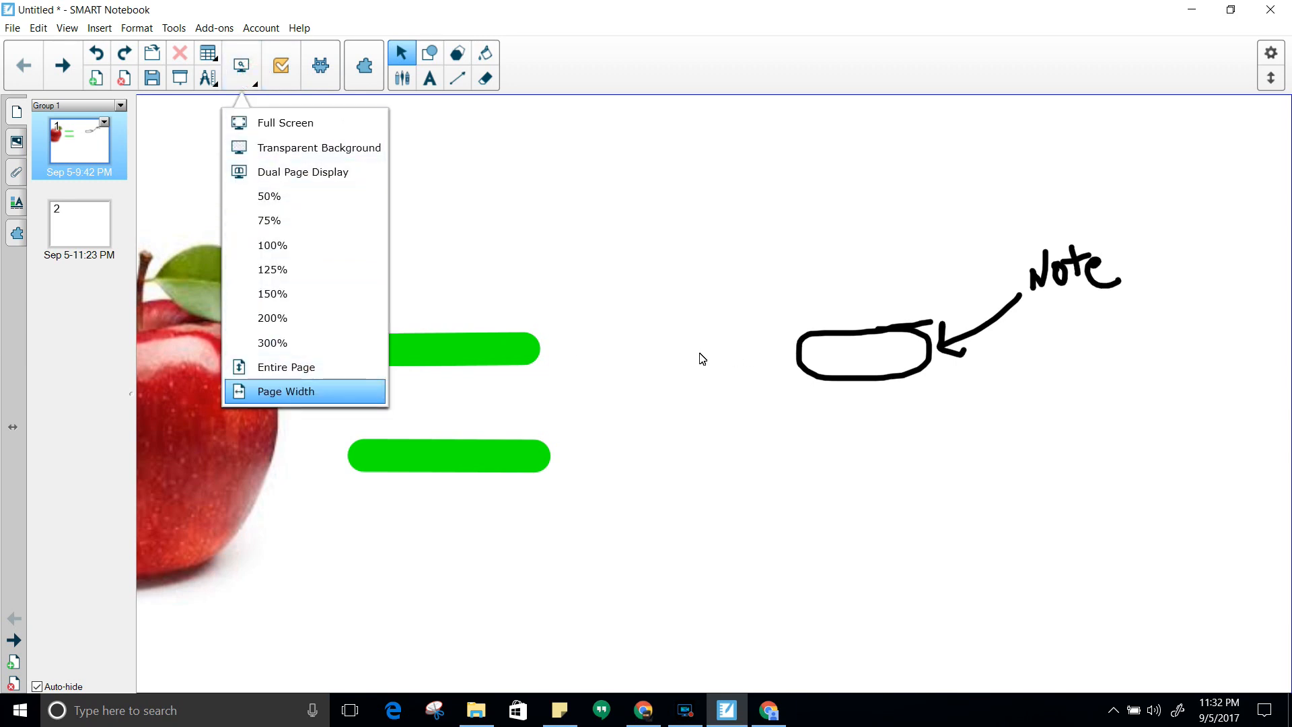
click(296, 300)
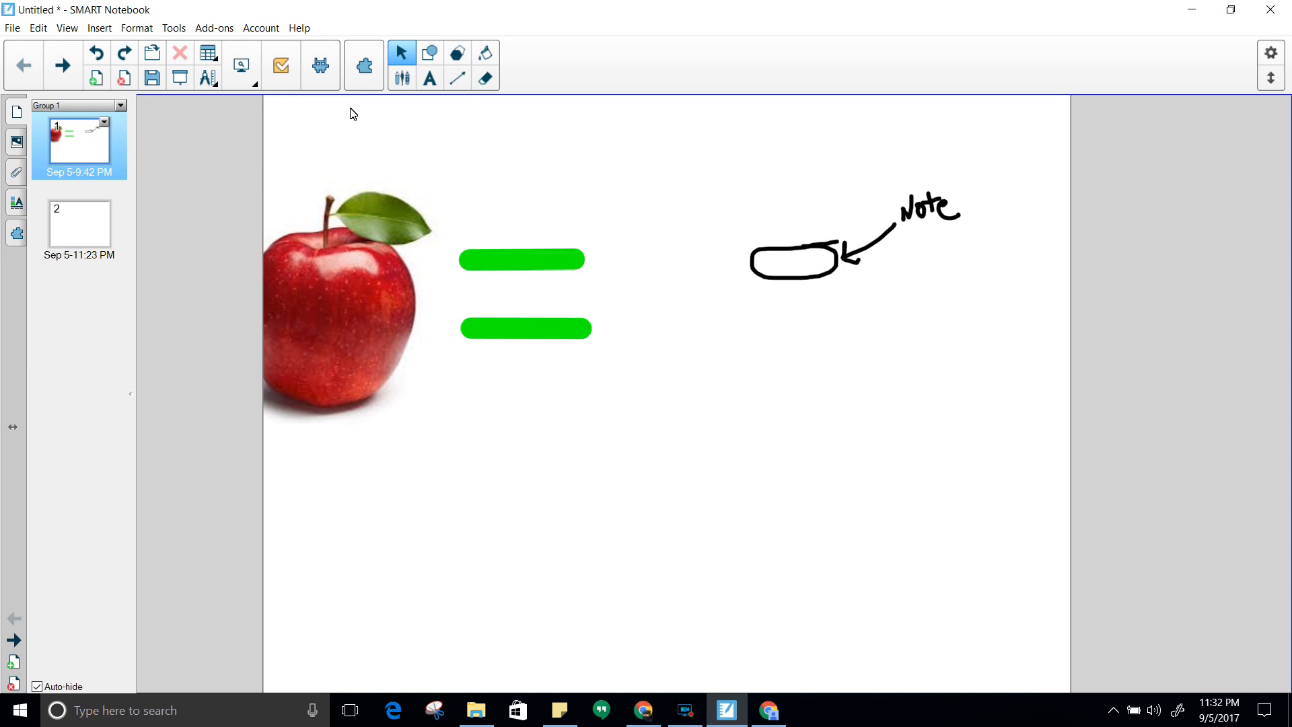
click(242, 67)
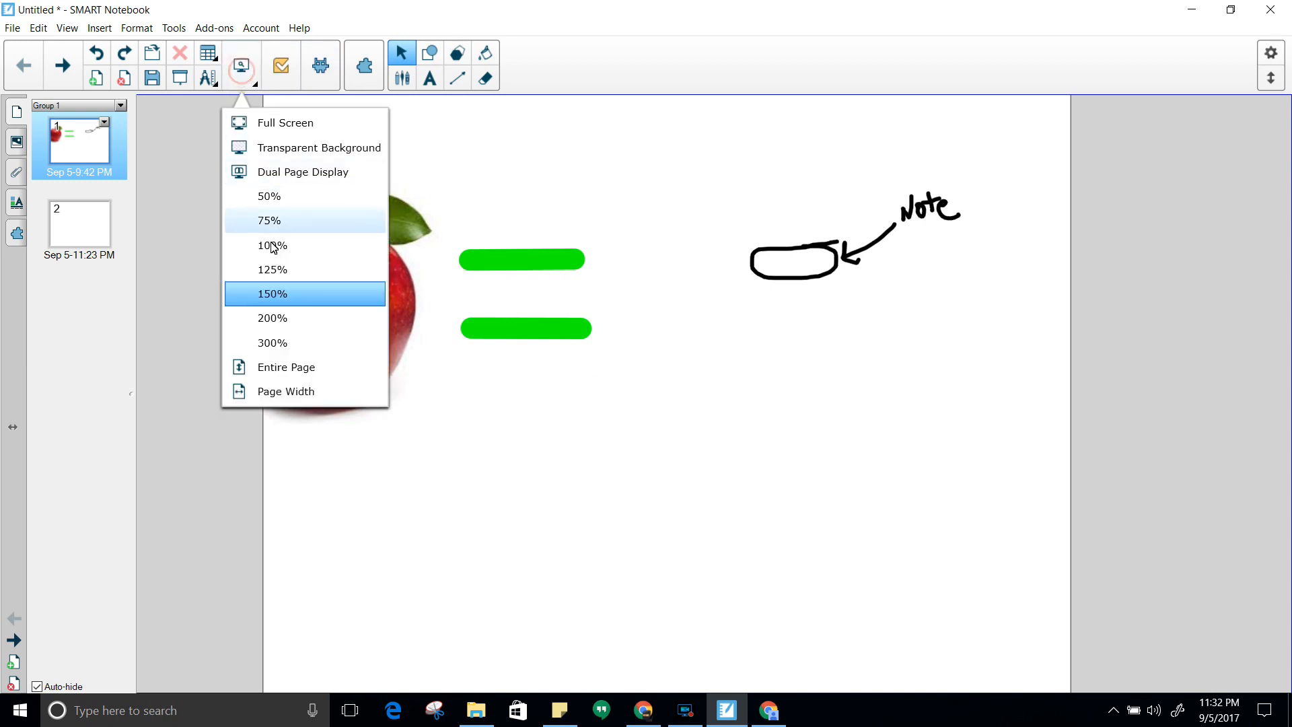
click(297, 342)
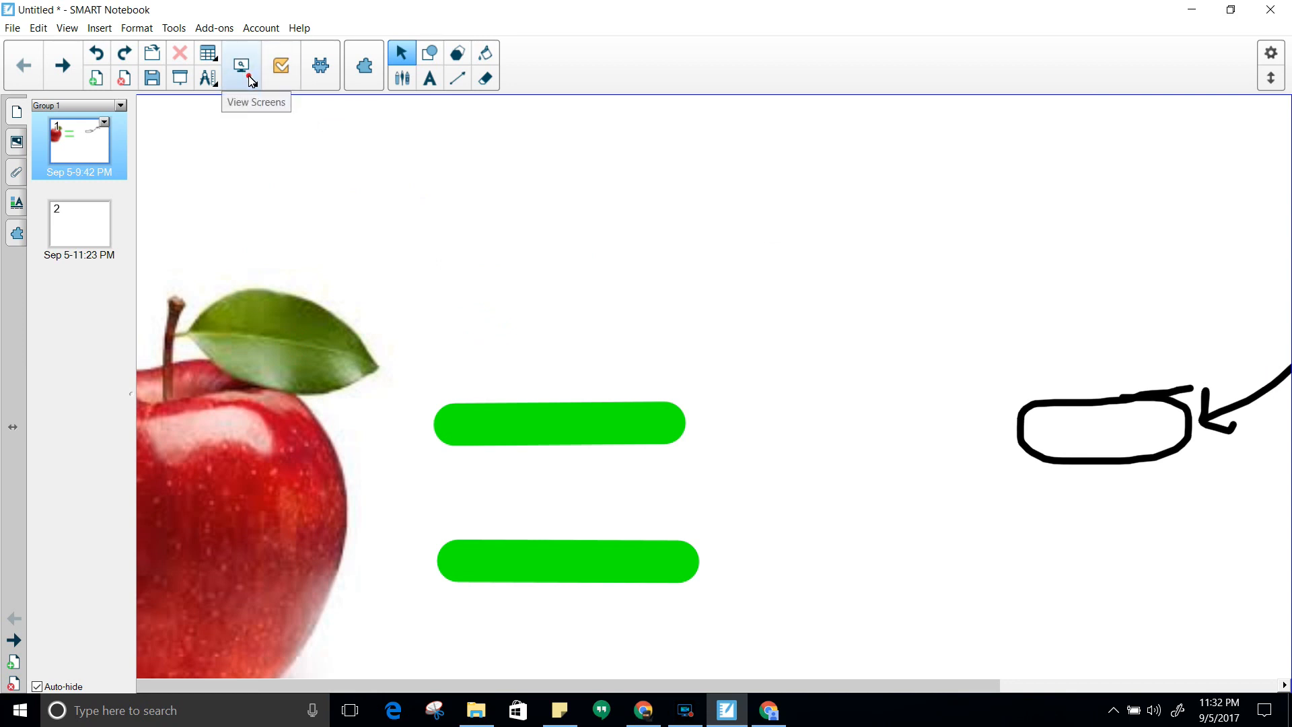
click(244, 77)
click(314, 319)
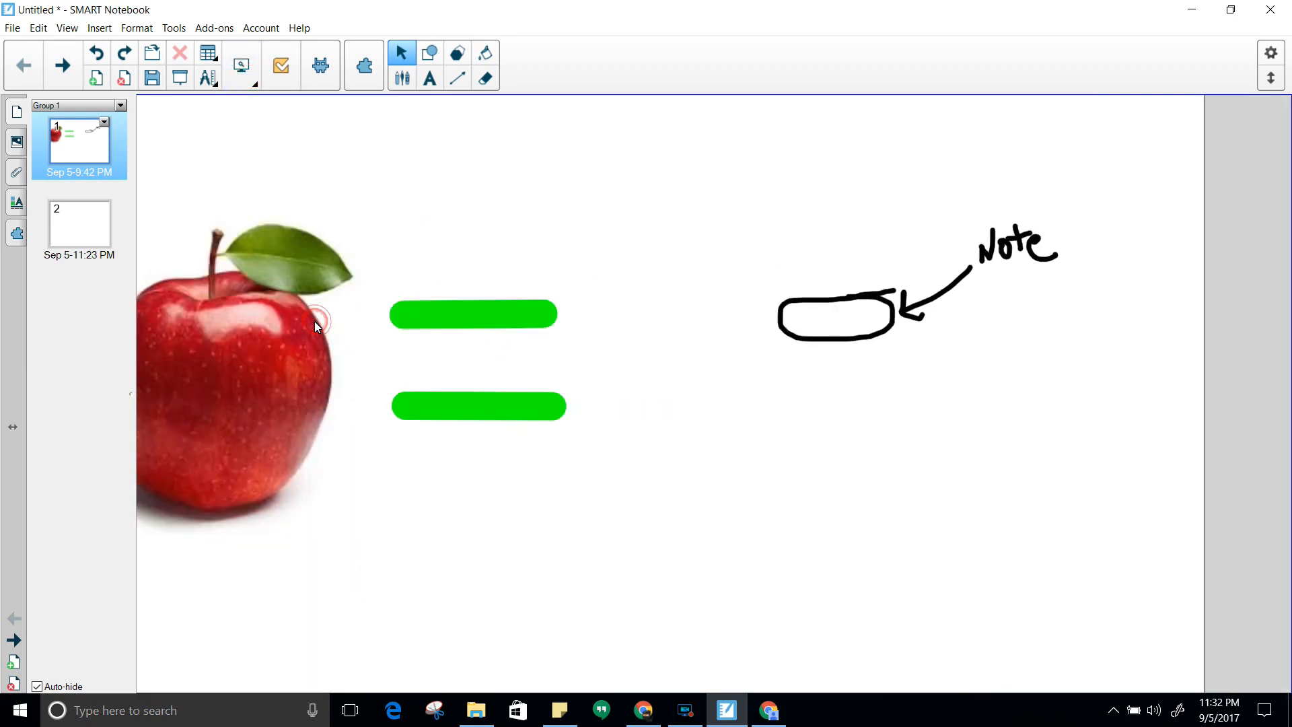
click(482, 176)
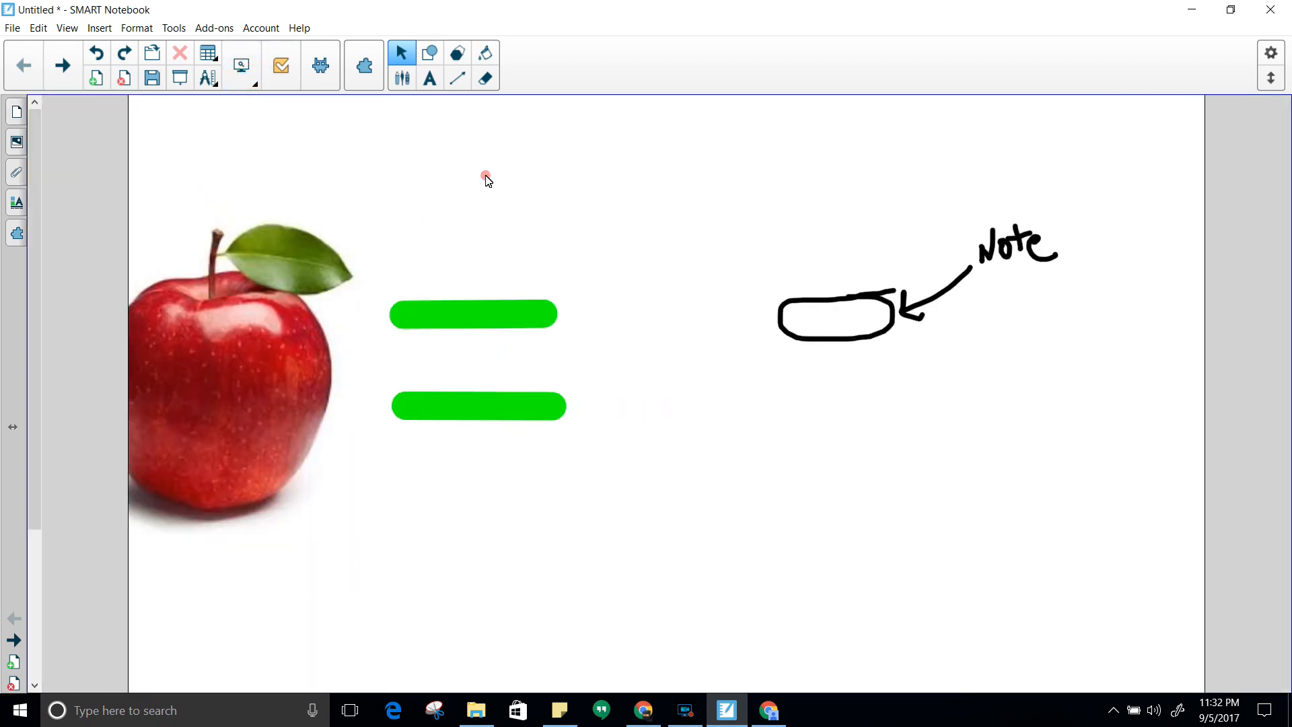
Step: Fit the apple page to Page Width, to Entire Page, and back to Page Width
click(242, 73)
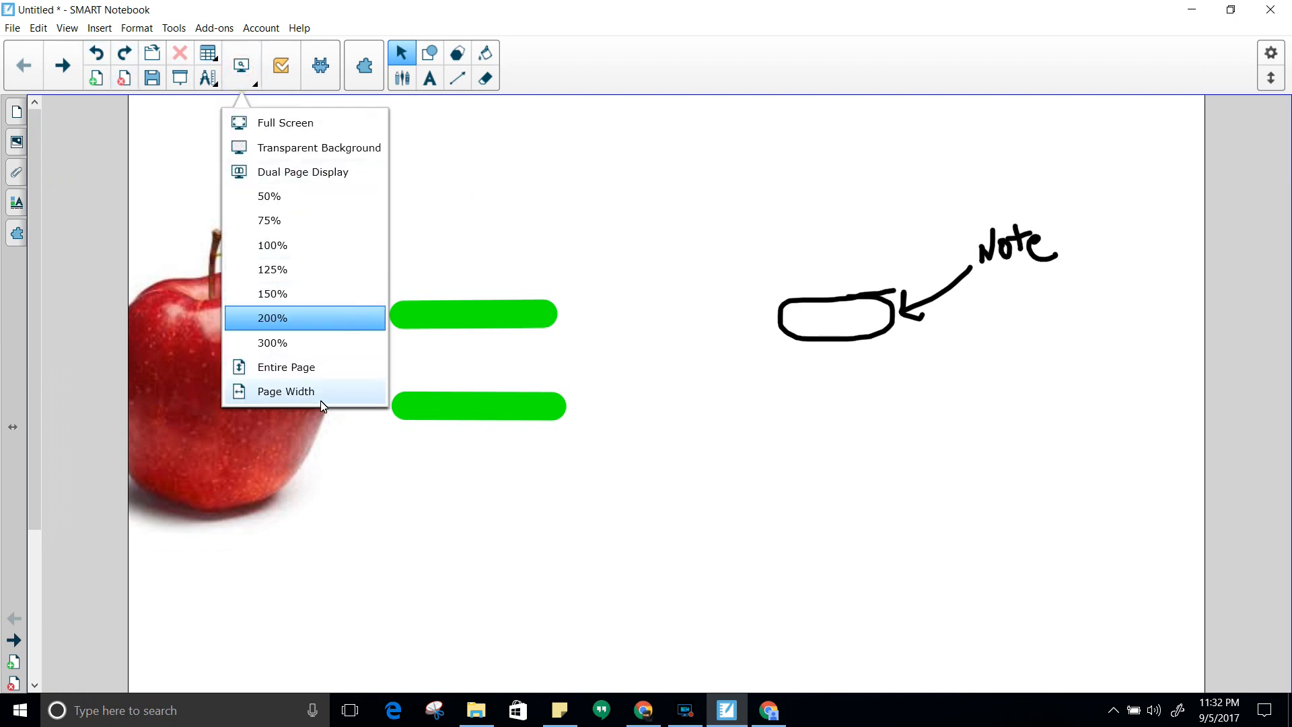
click(273, 393)
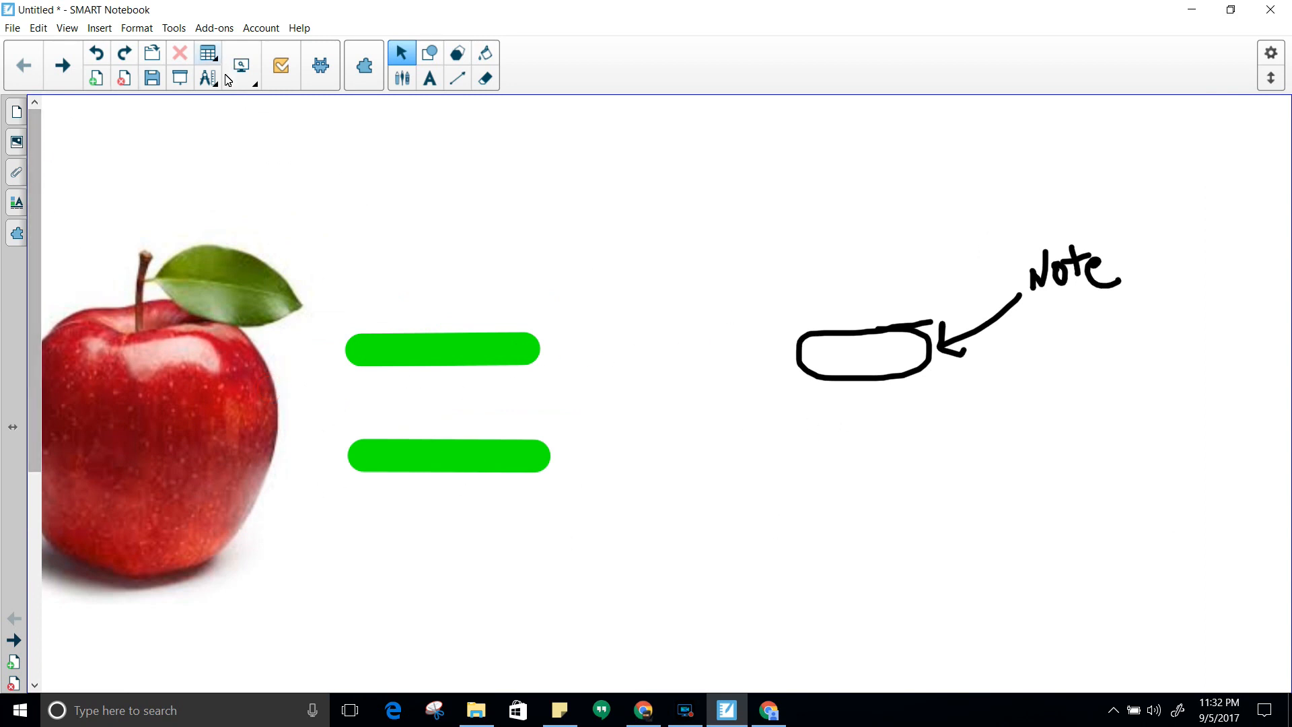
click(245, 82)
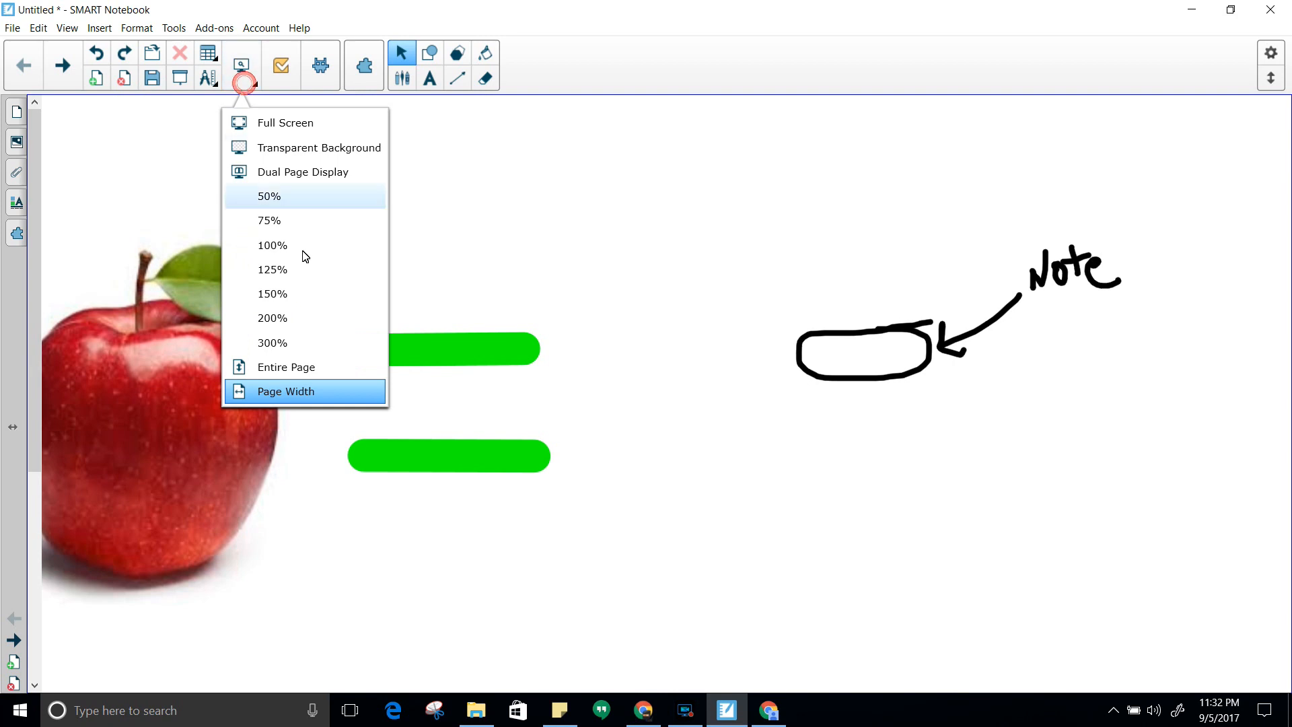
click(296, 367)
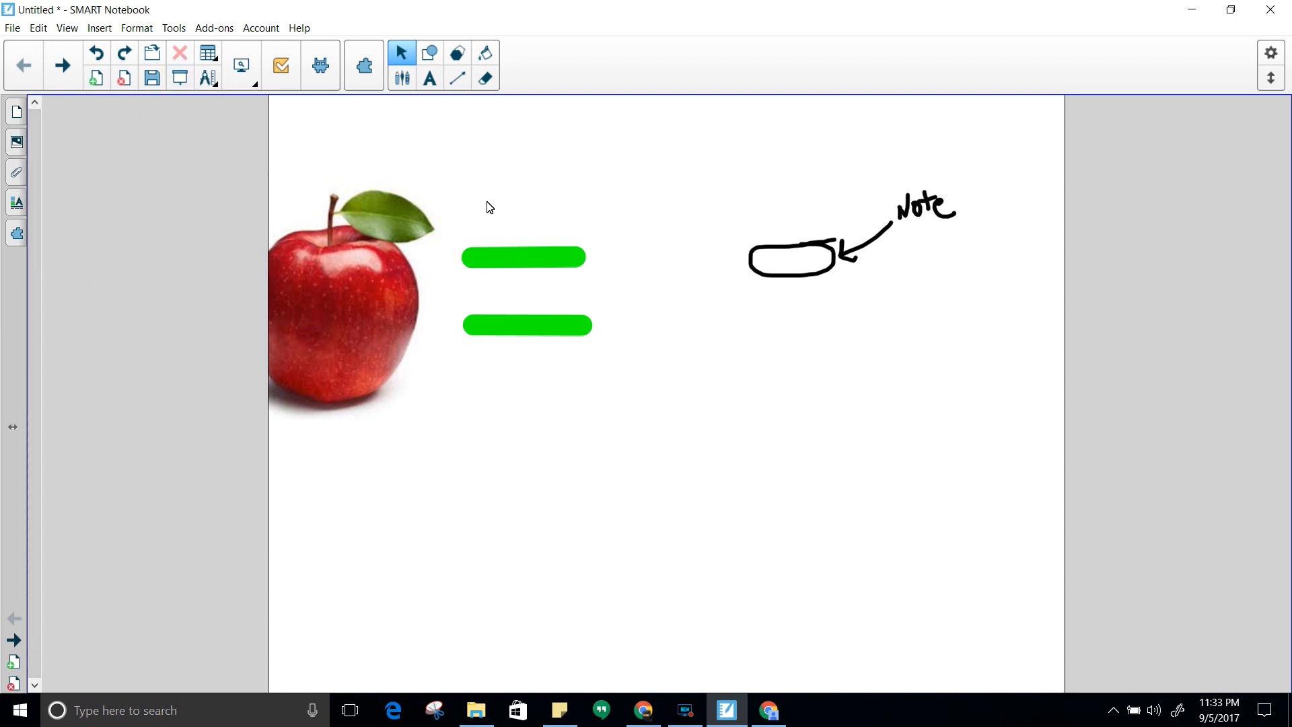
click(255, 87)
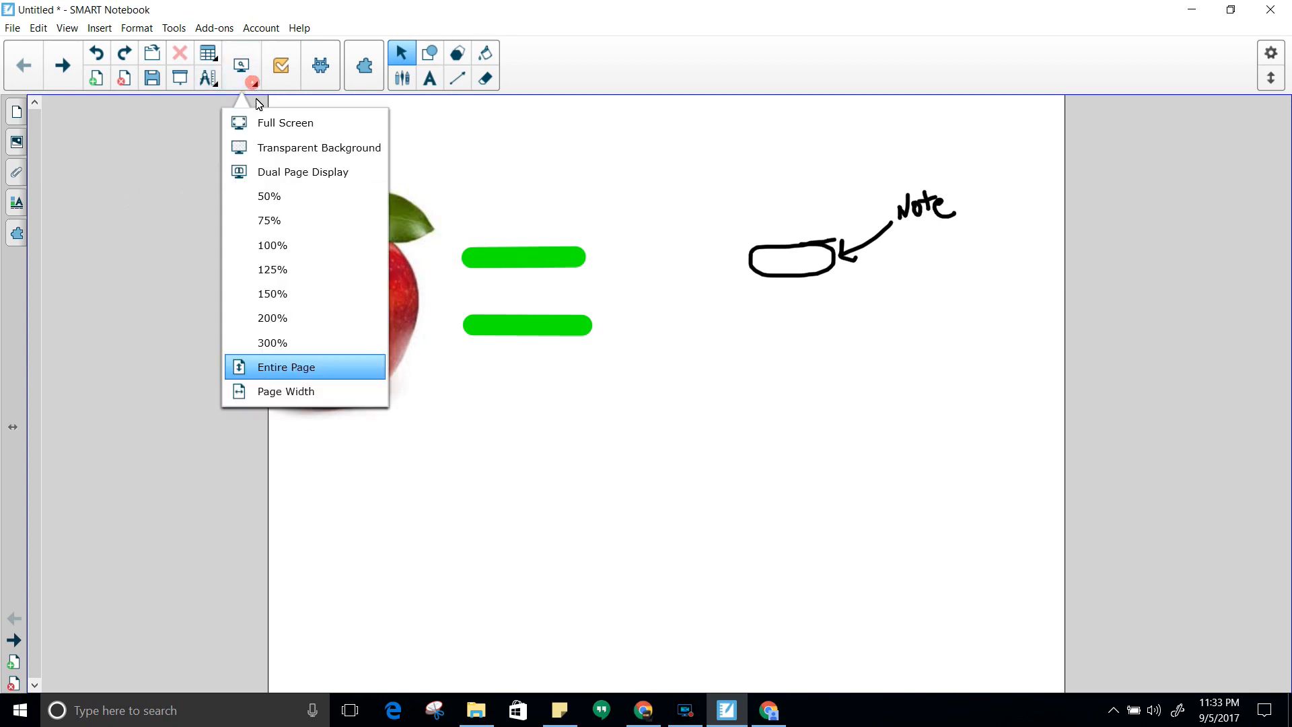
click(307, 392)
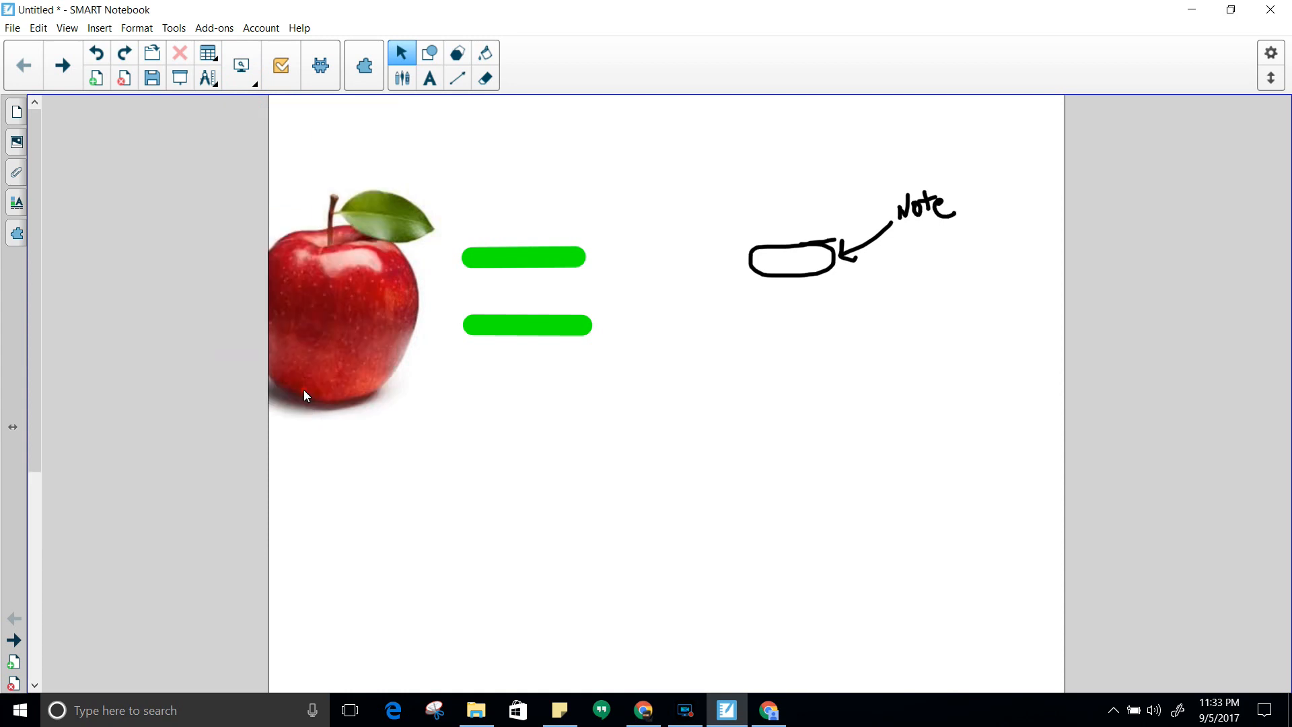